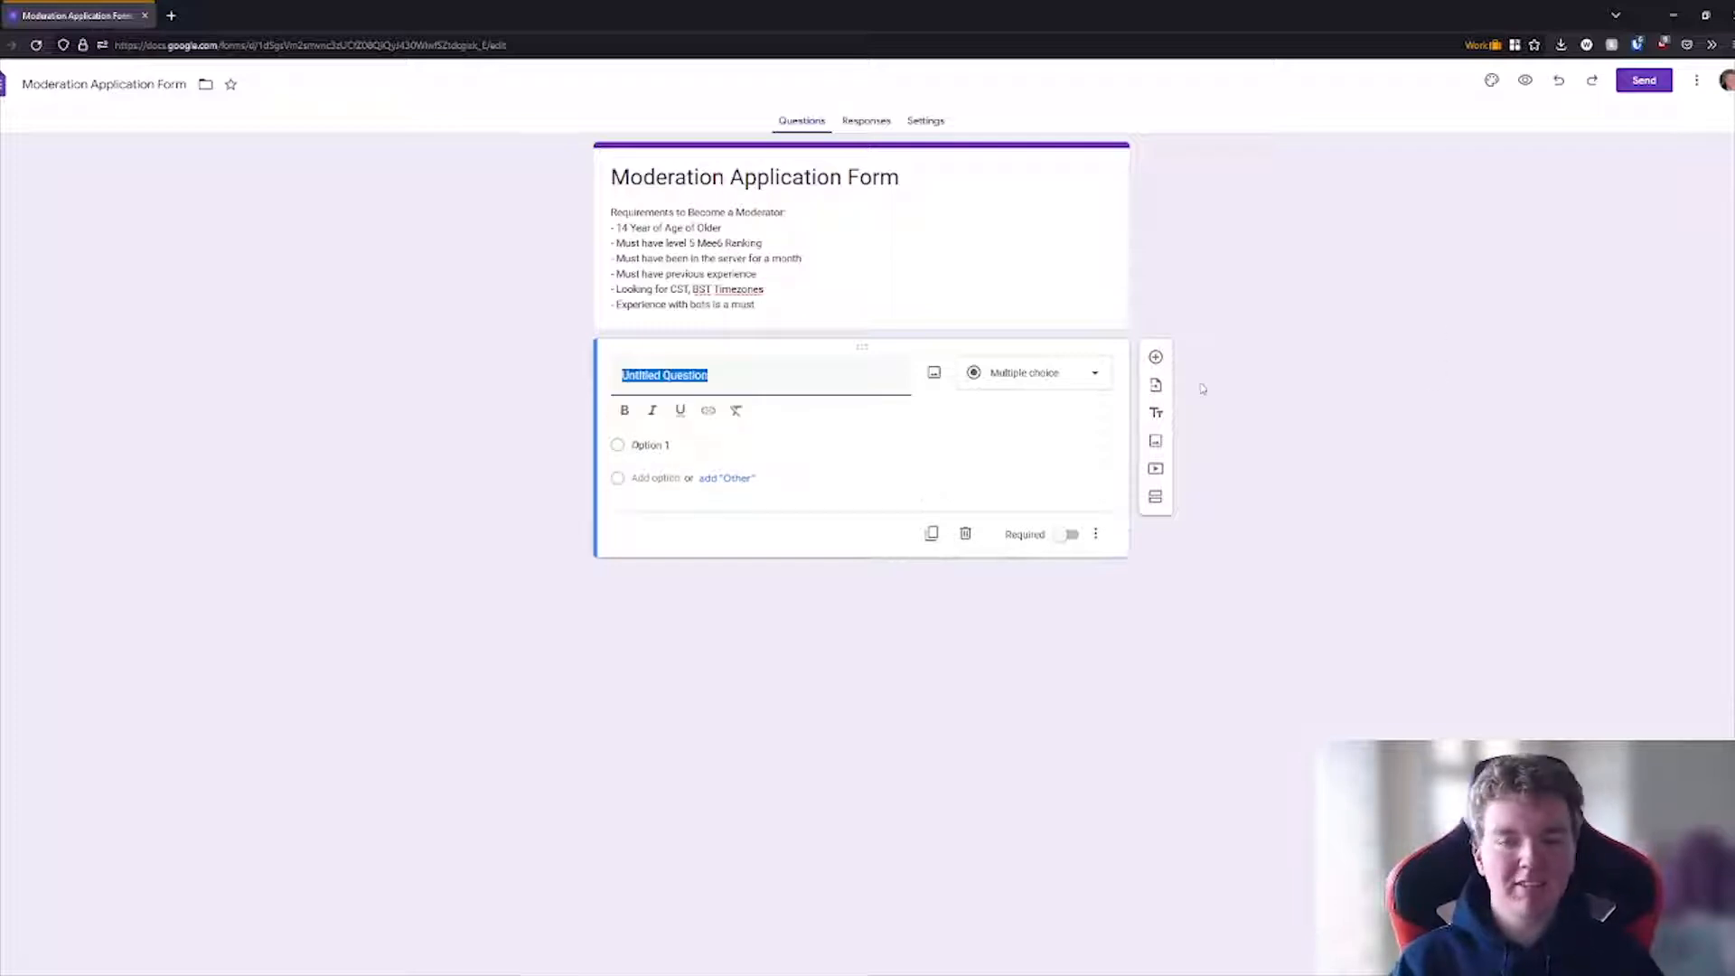
- Add a section titled "Personal Information" with the description "About you :)"
click(1155, 496)
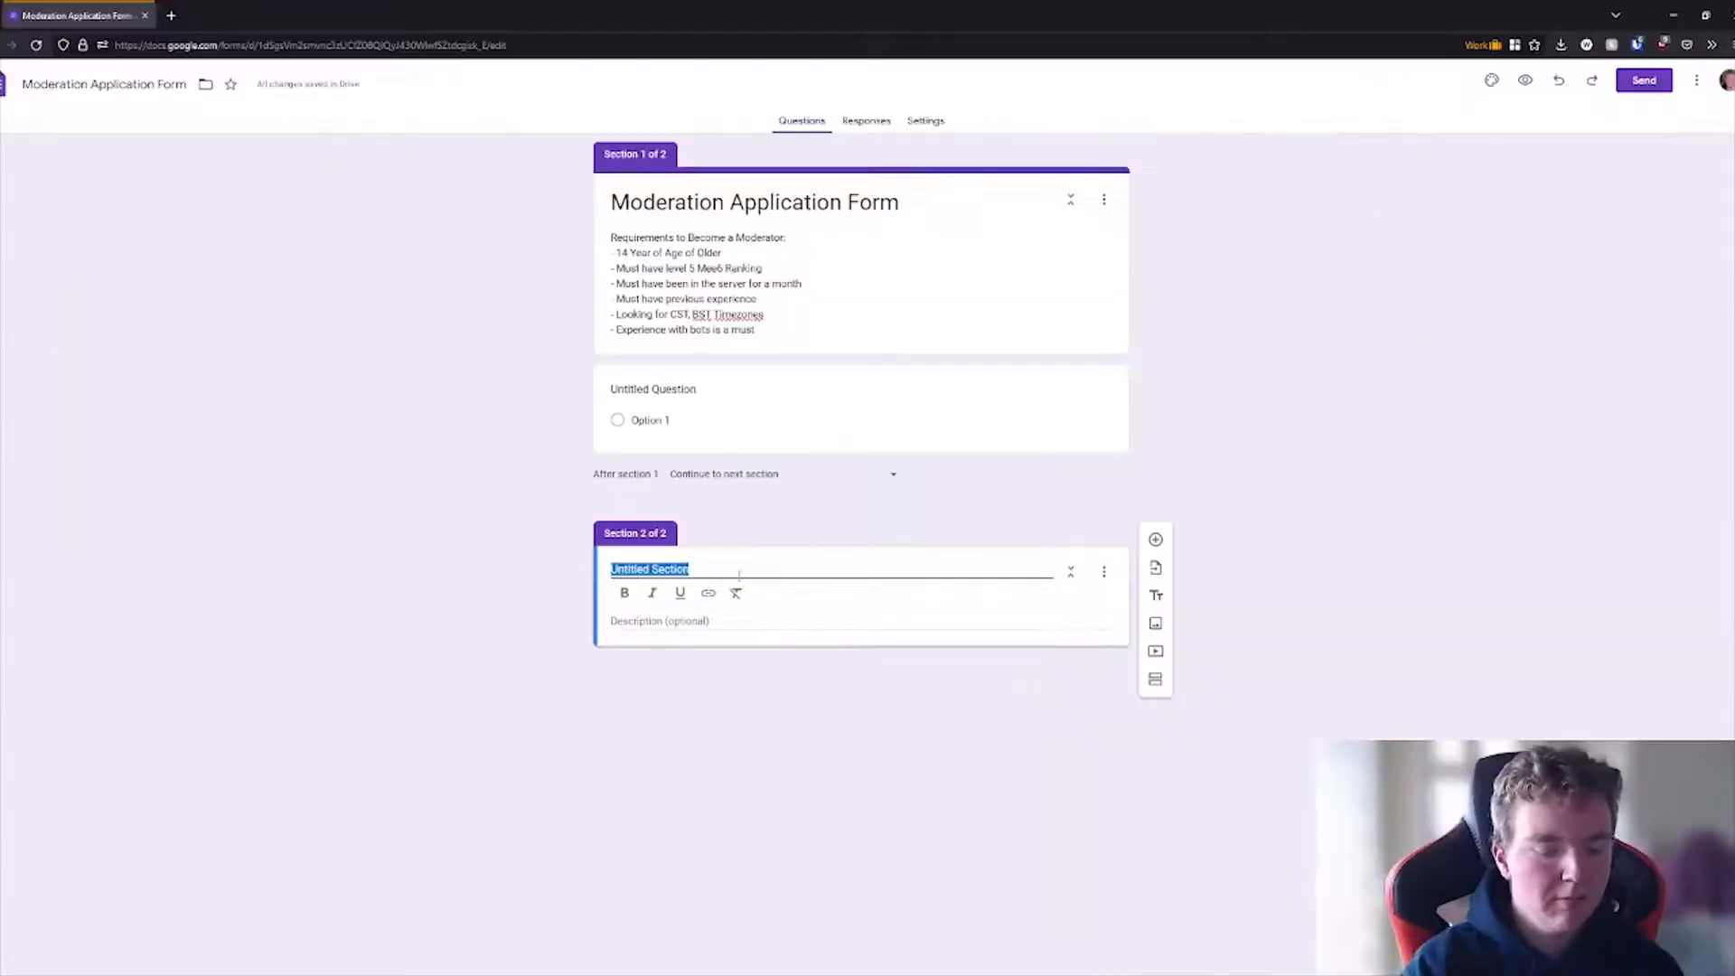
text(Personal Information)
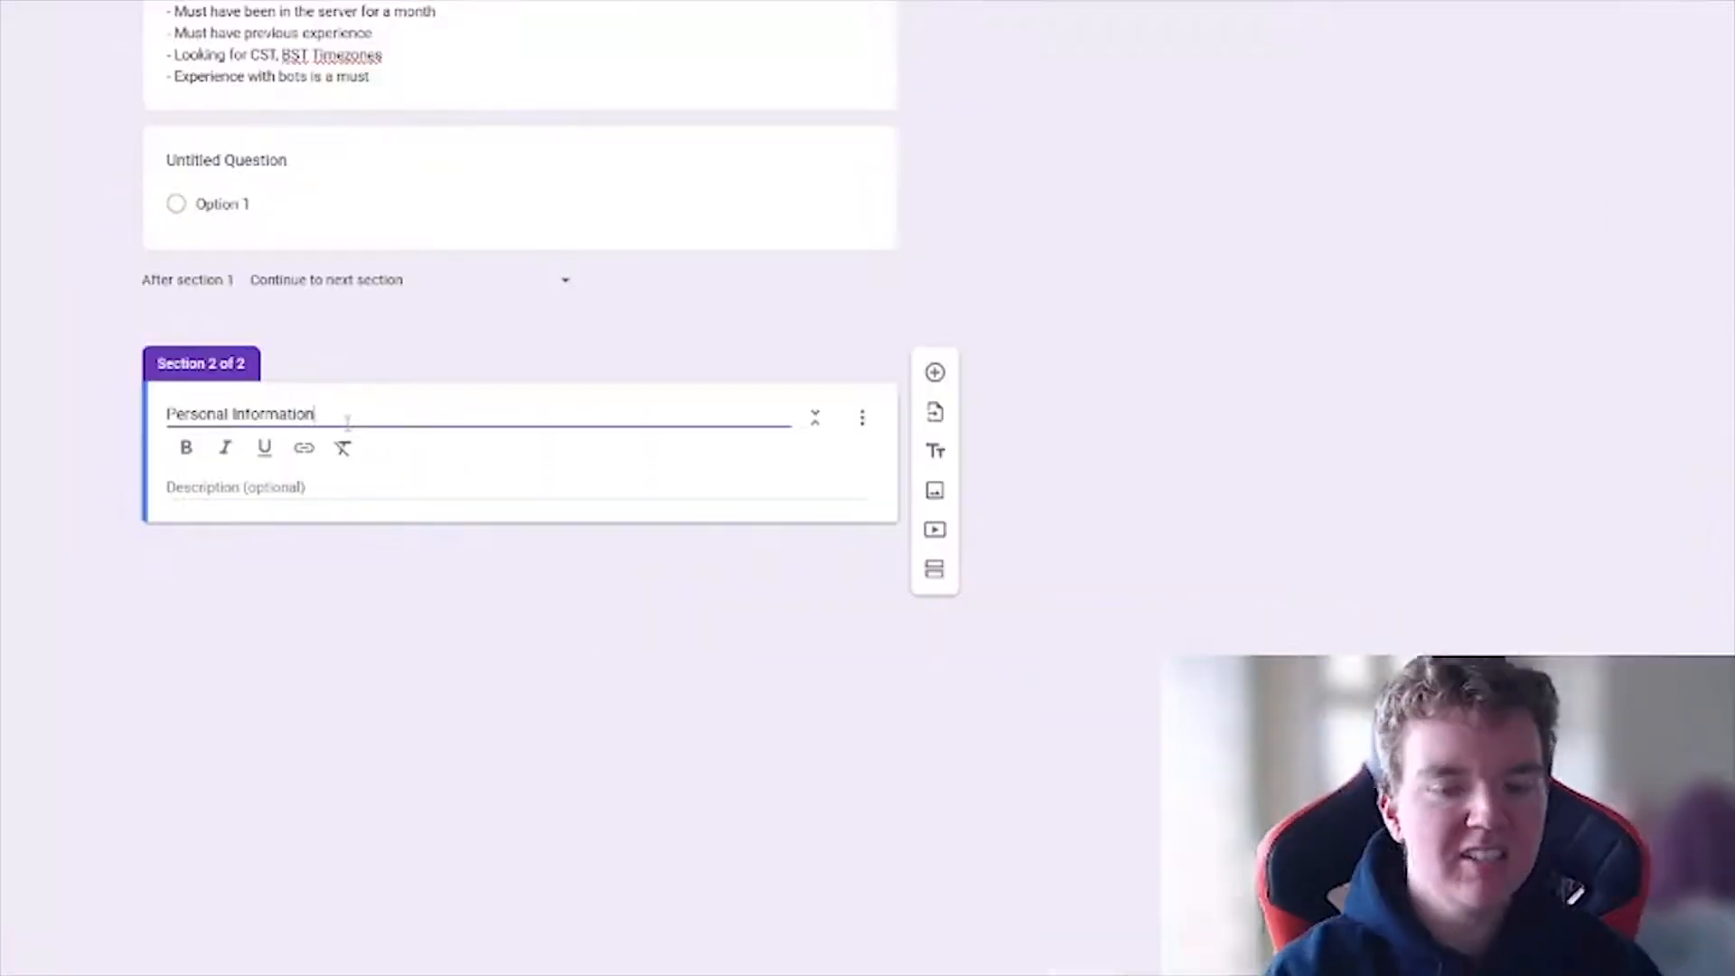
click(317, 486)
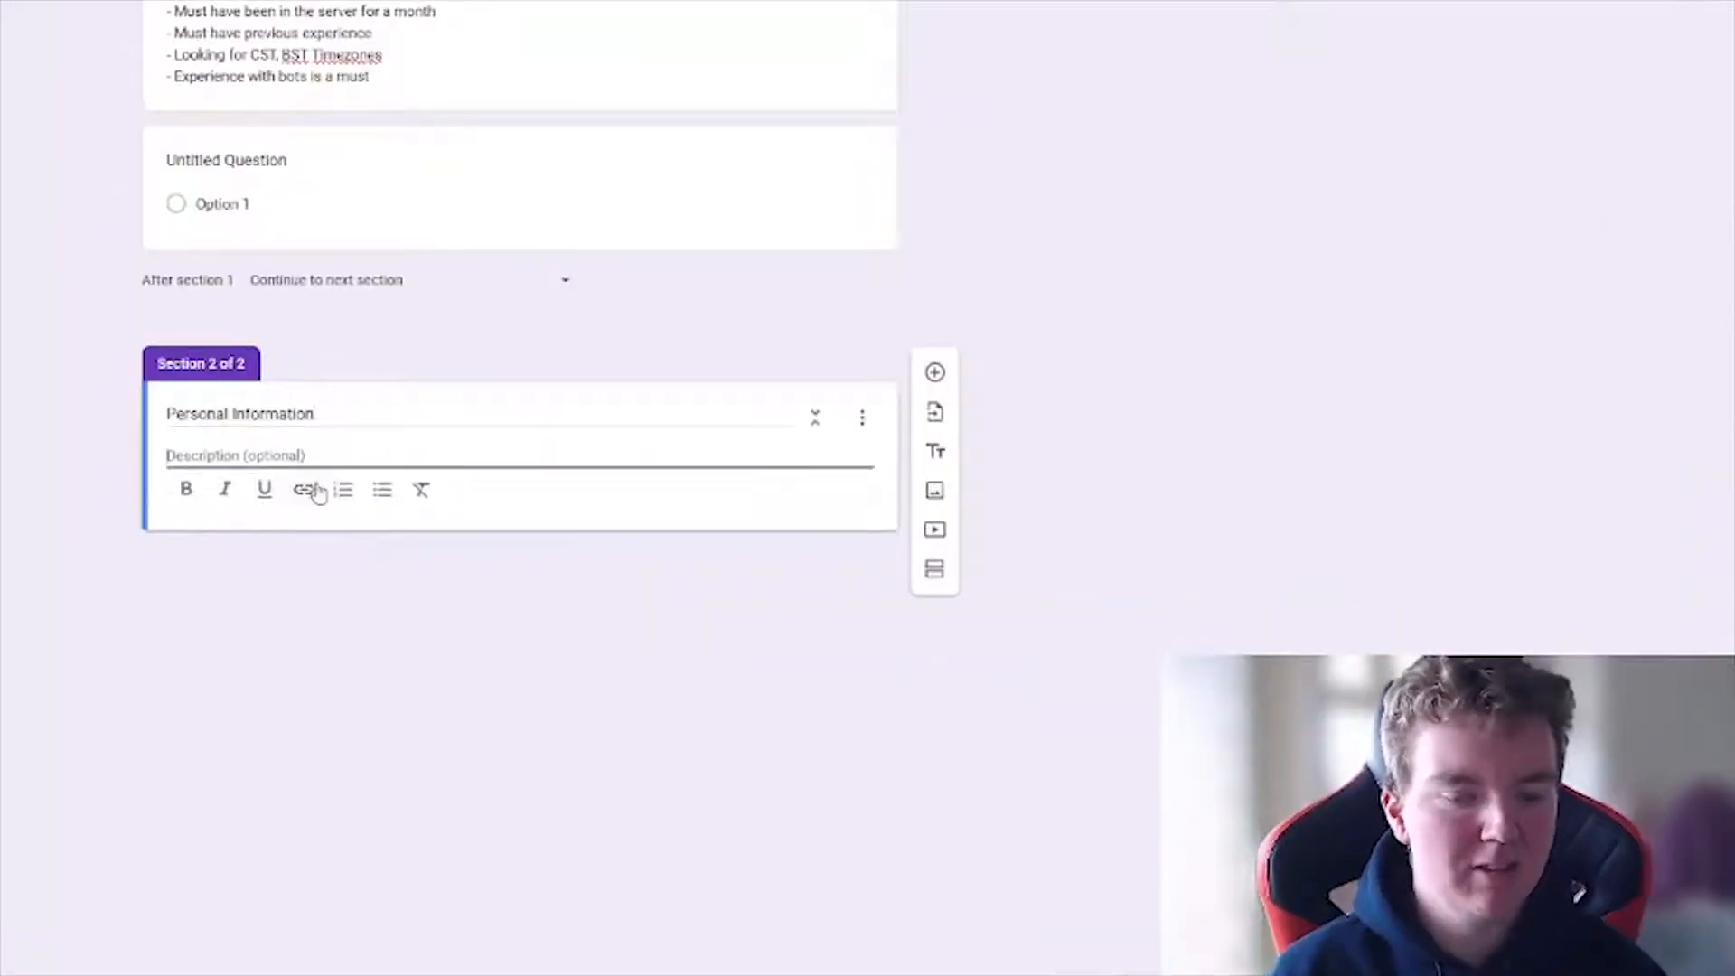
text(About)
text( you :))
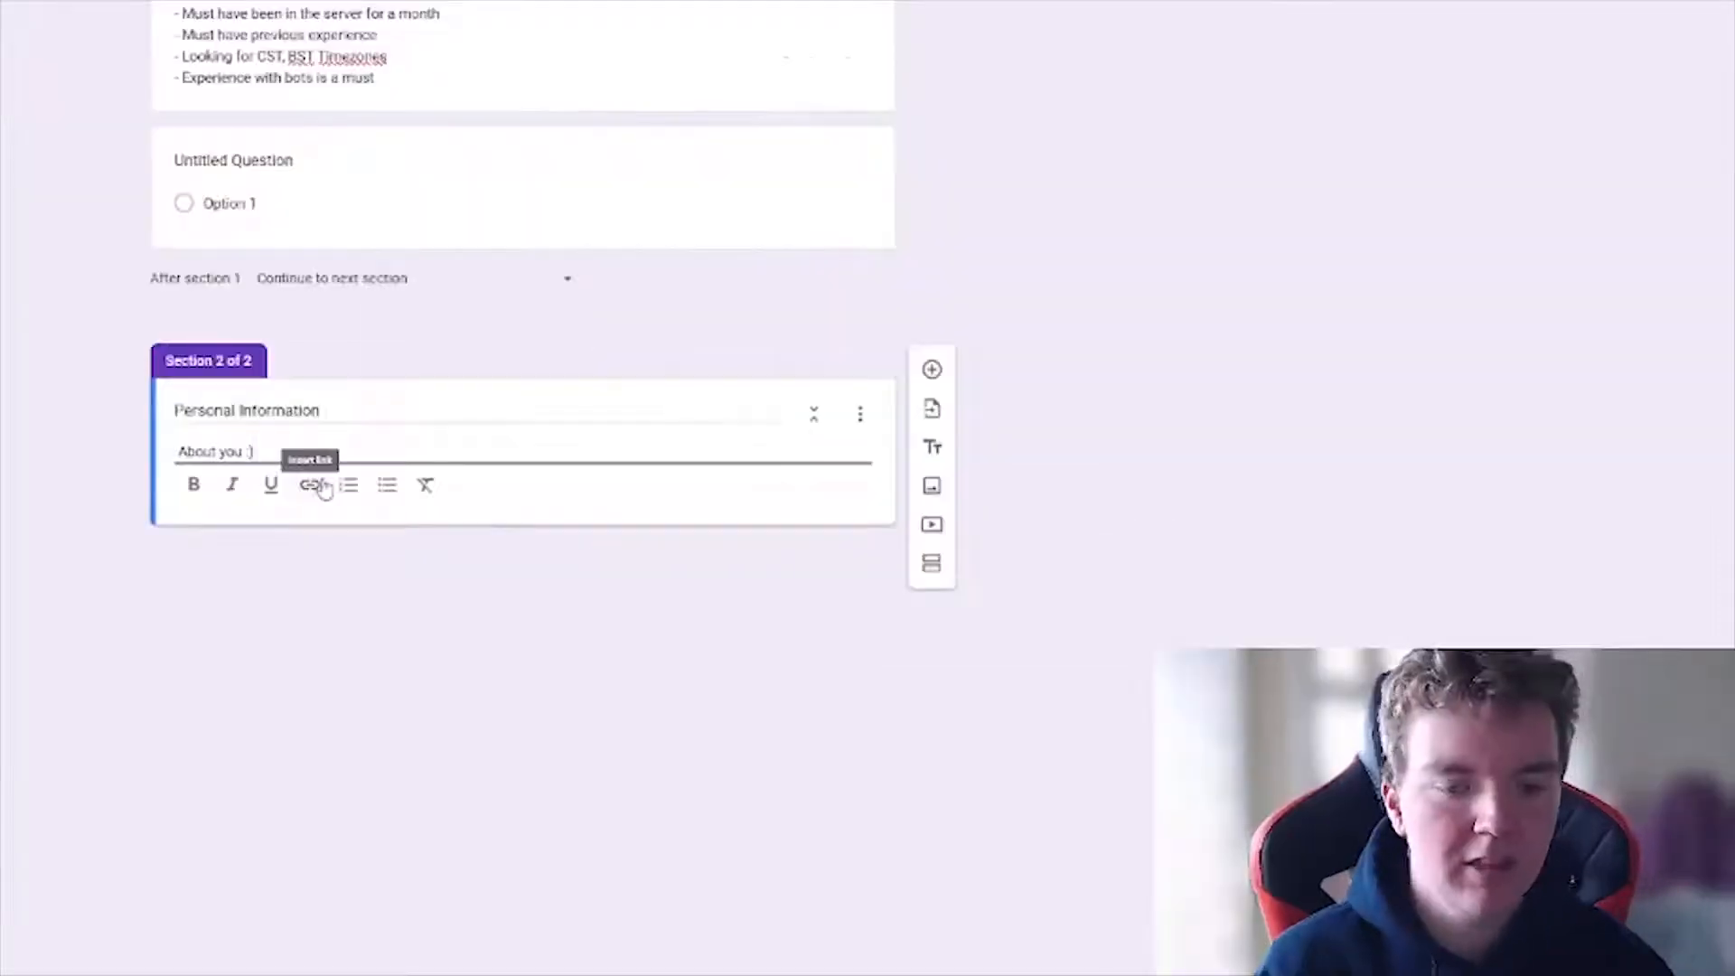
click(1261, 714)
click(892, 580)
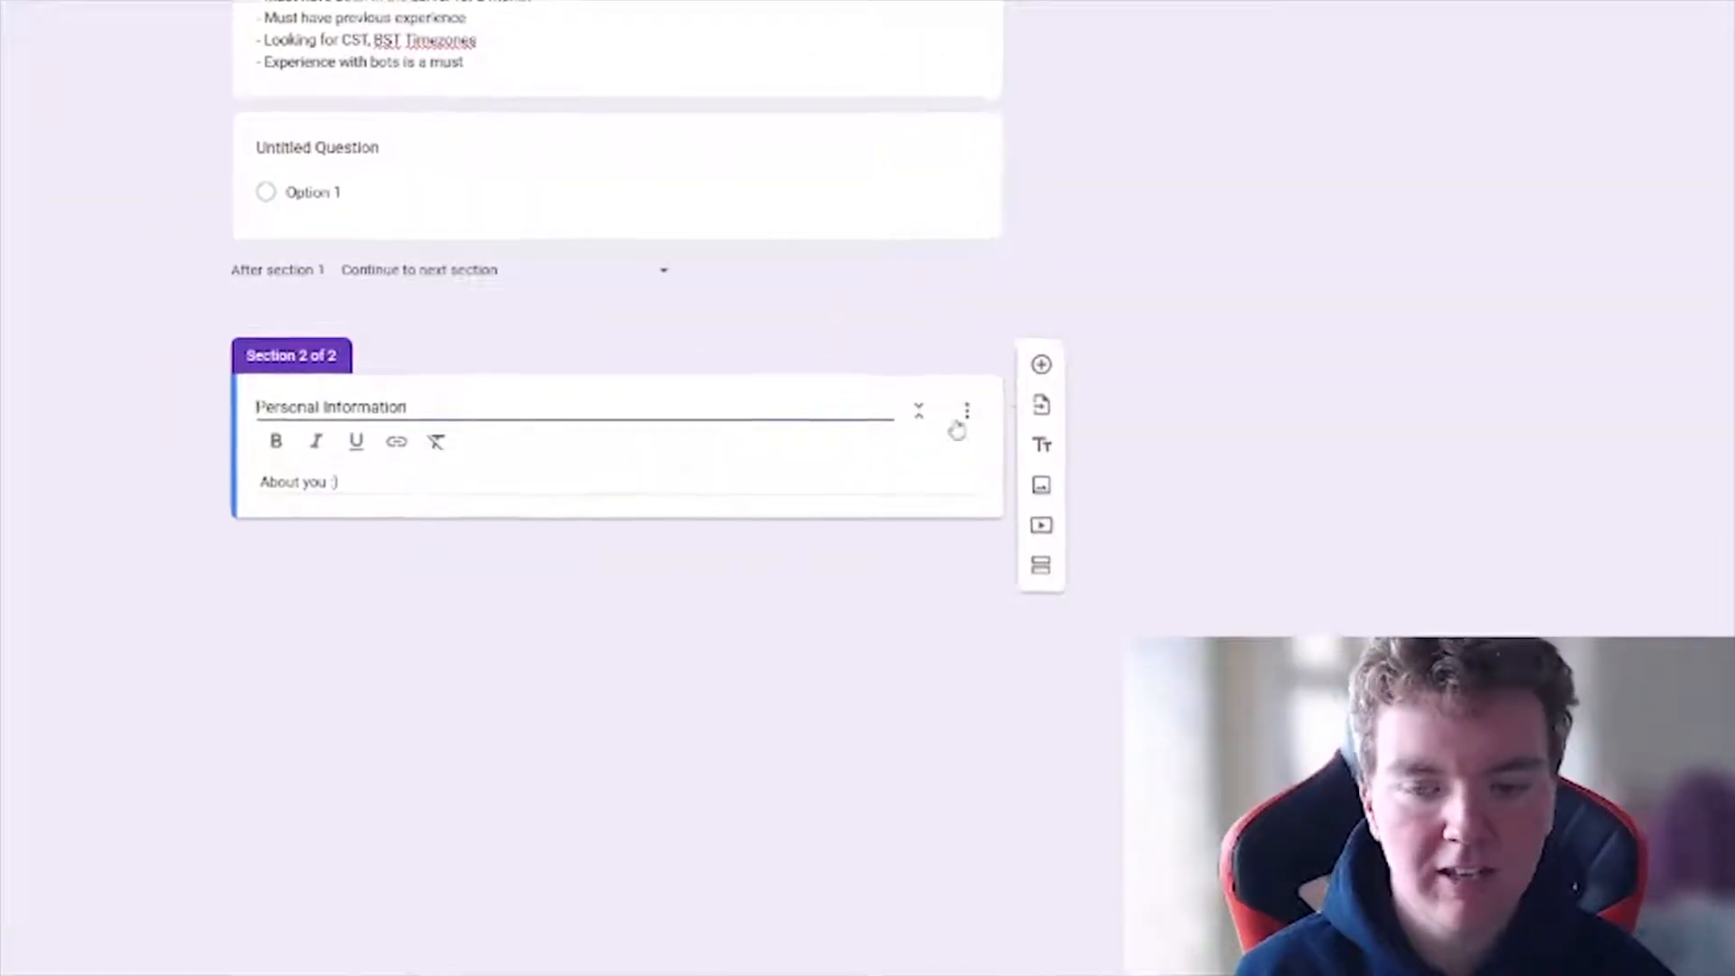
- Add a required short-answer question titled "Name" to the Personal Information section
click(1041, 364)
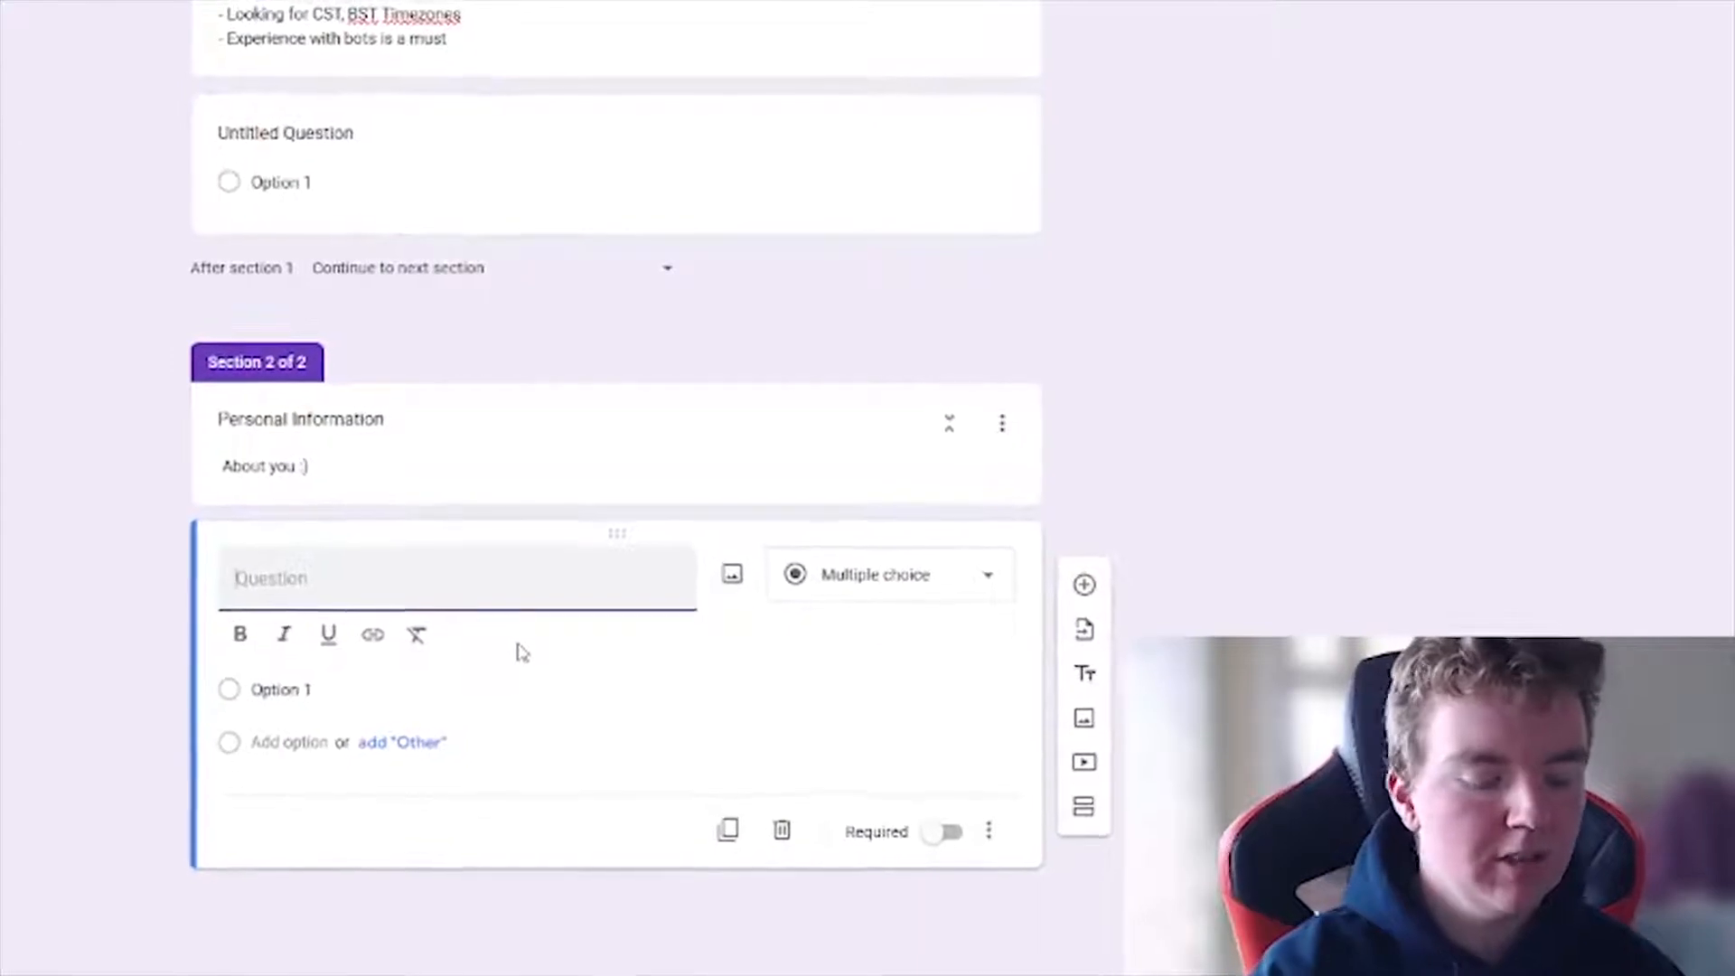
text(Name)
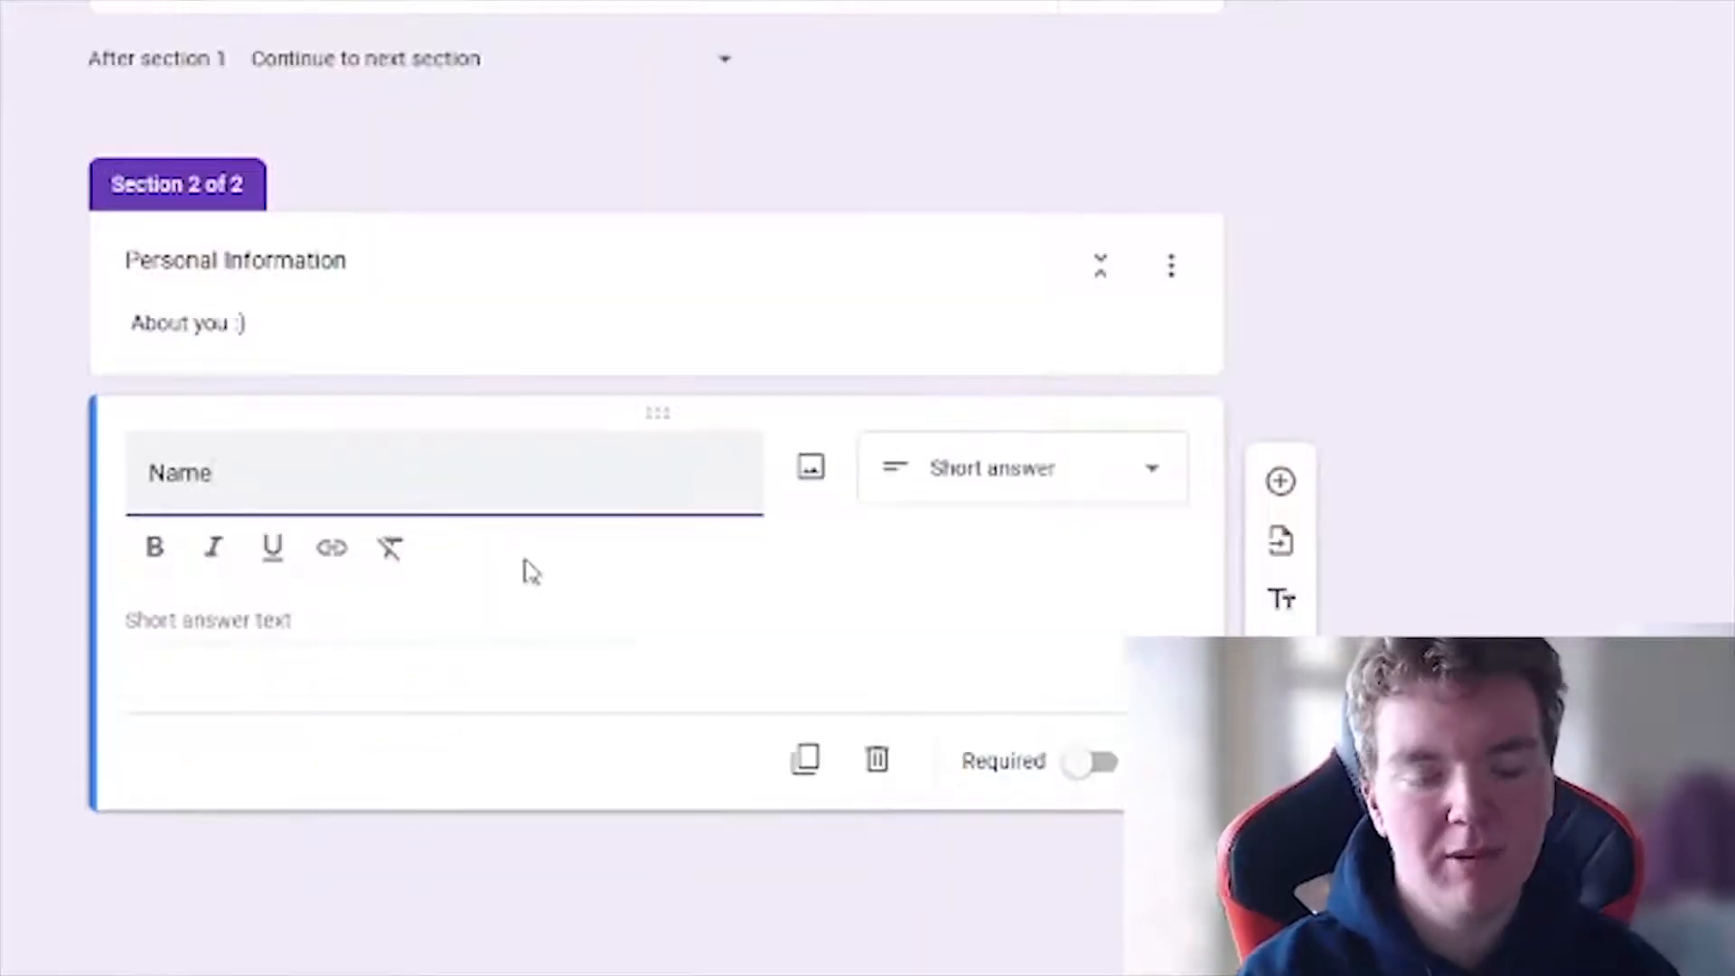
click(1075, 762)
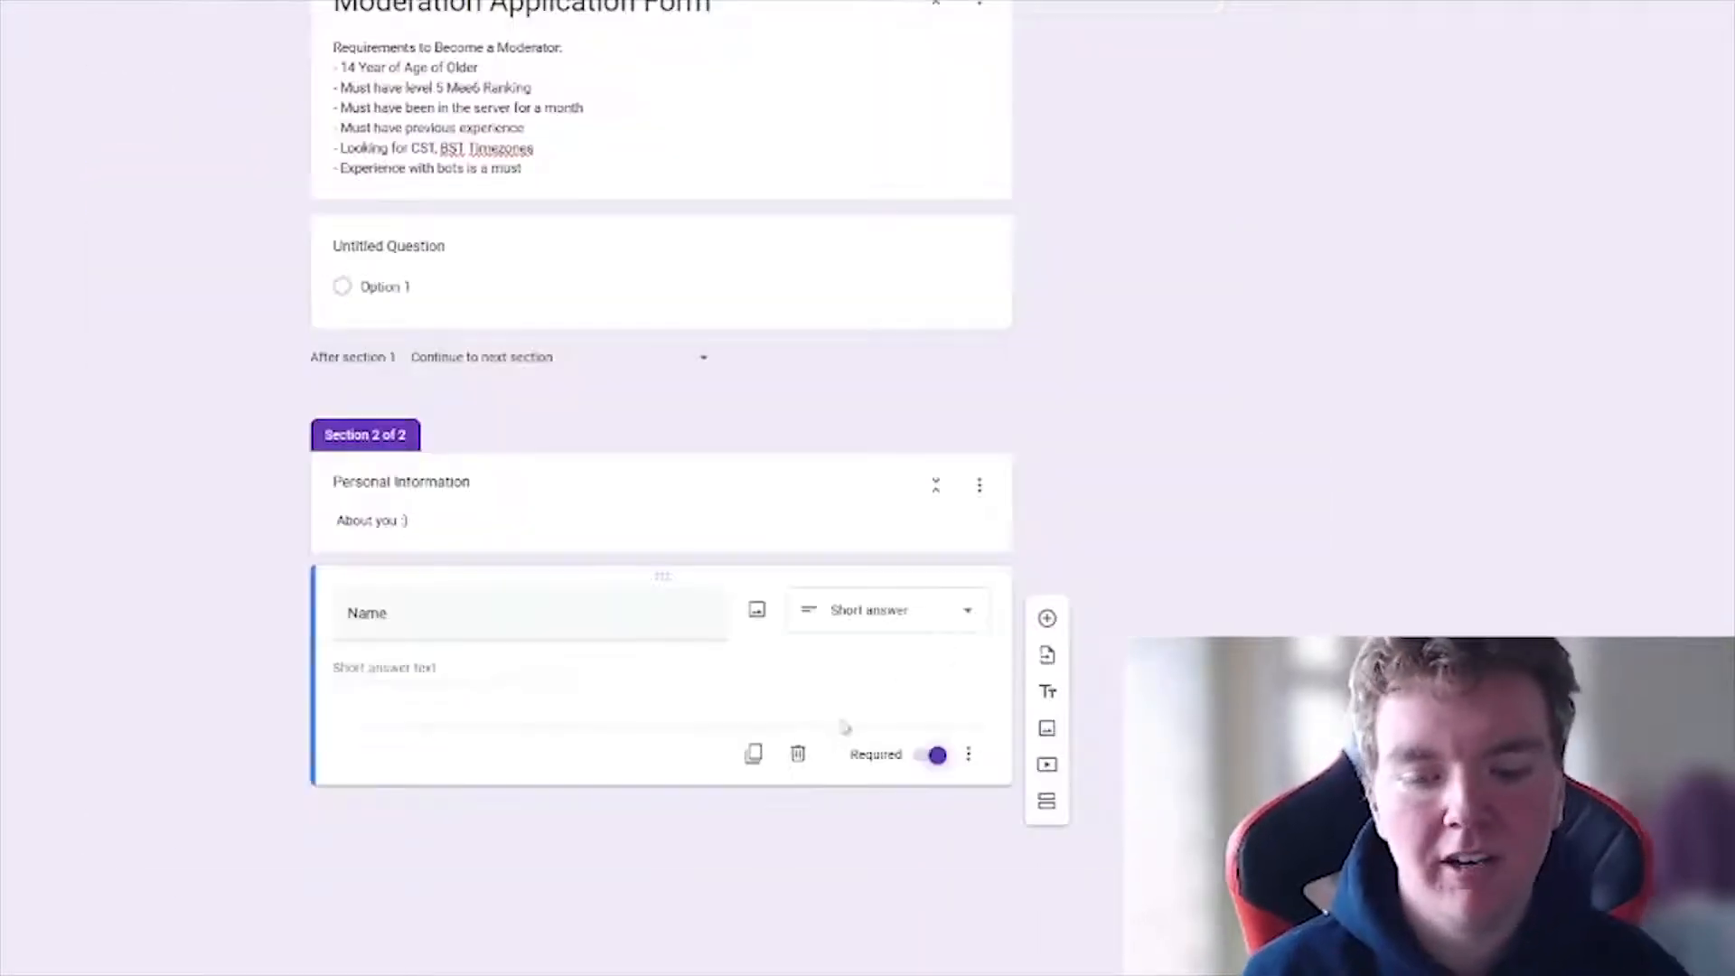
- Delete the untitled question from section 1 and retitle the name question "Name (First Name Only)"
click(739, 325)
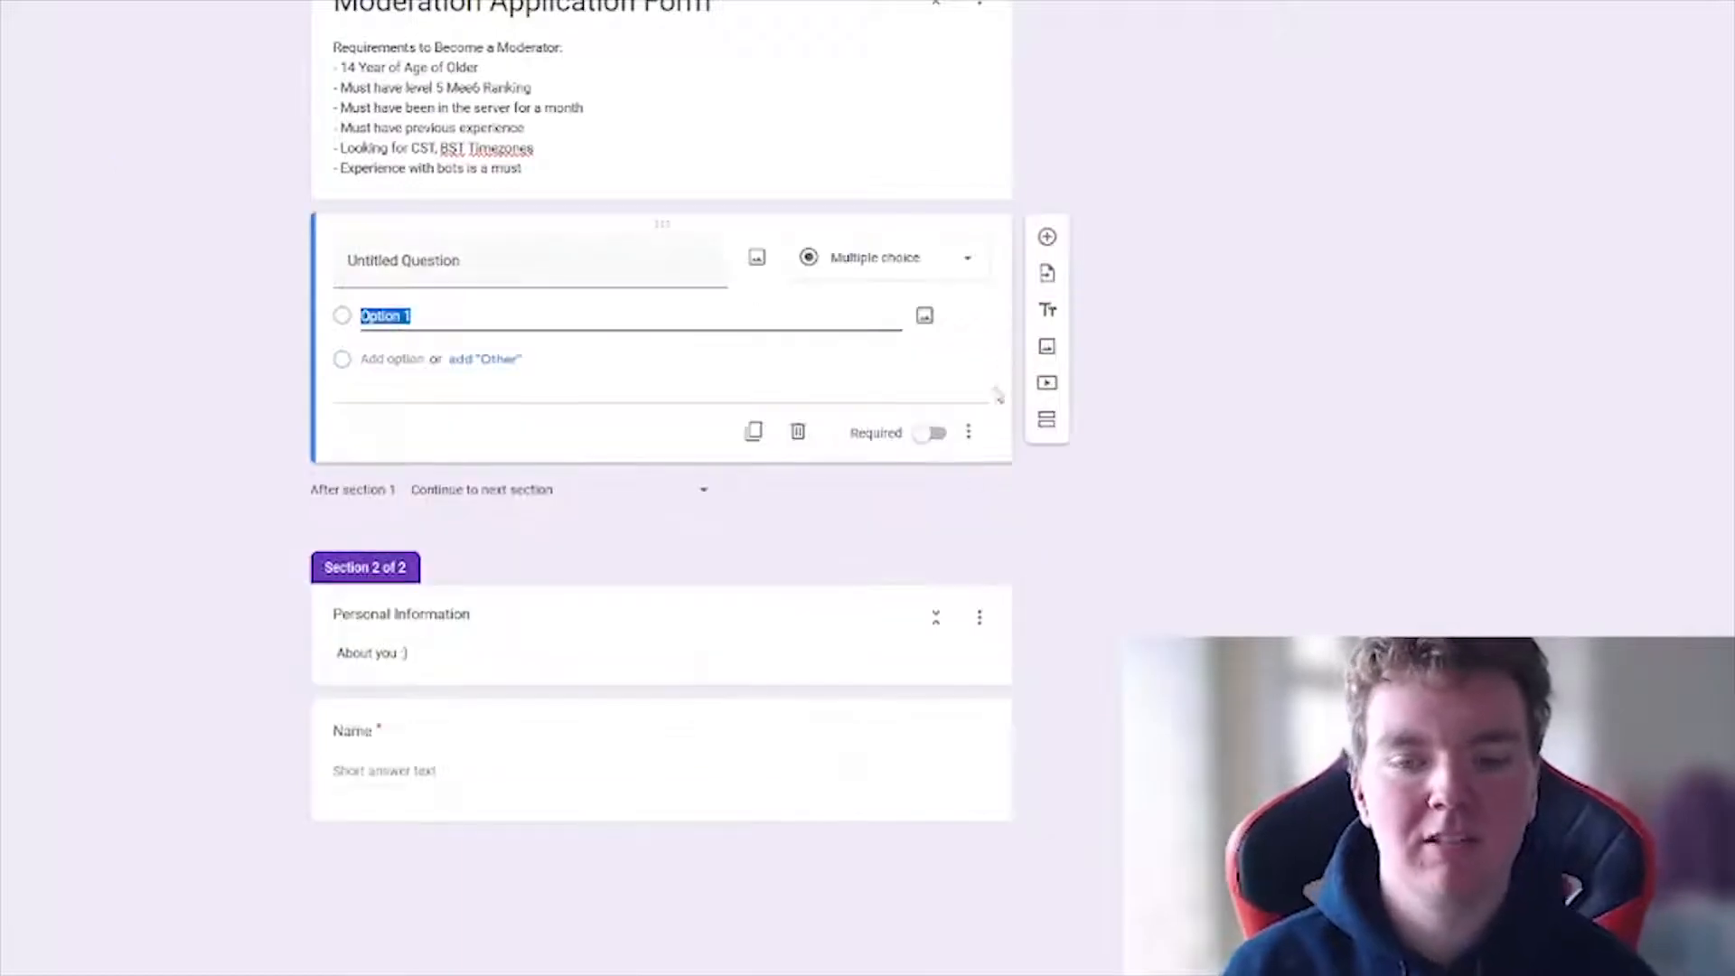
click(798, 433)
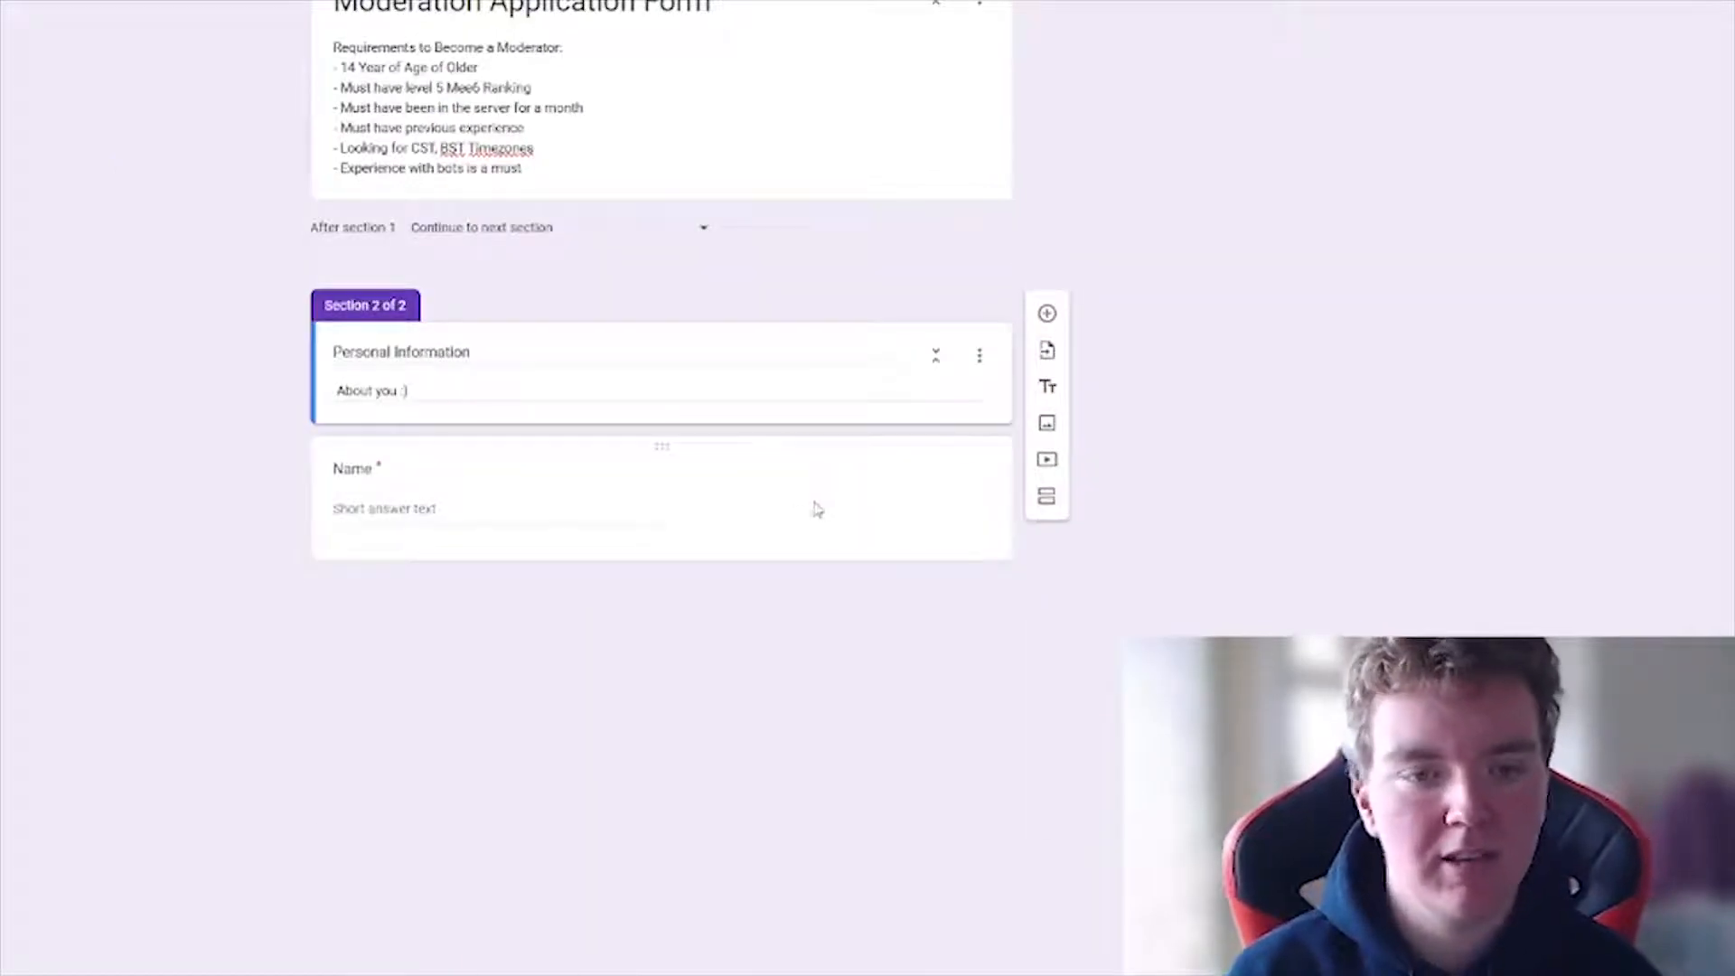
click(398, 471)
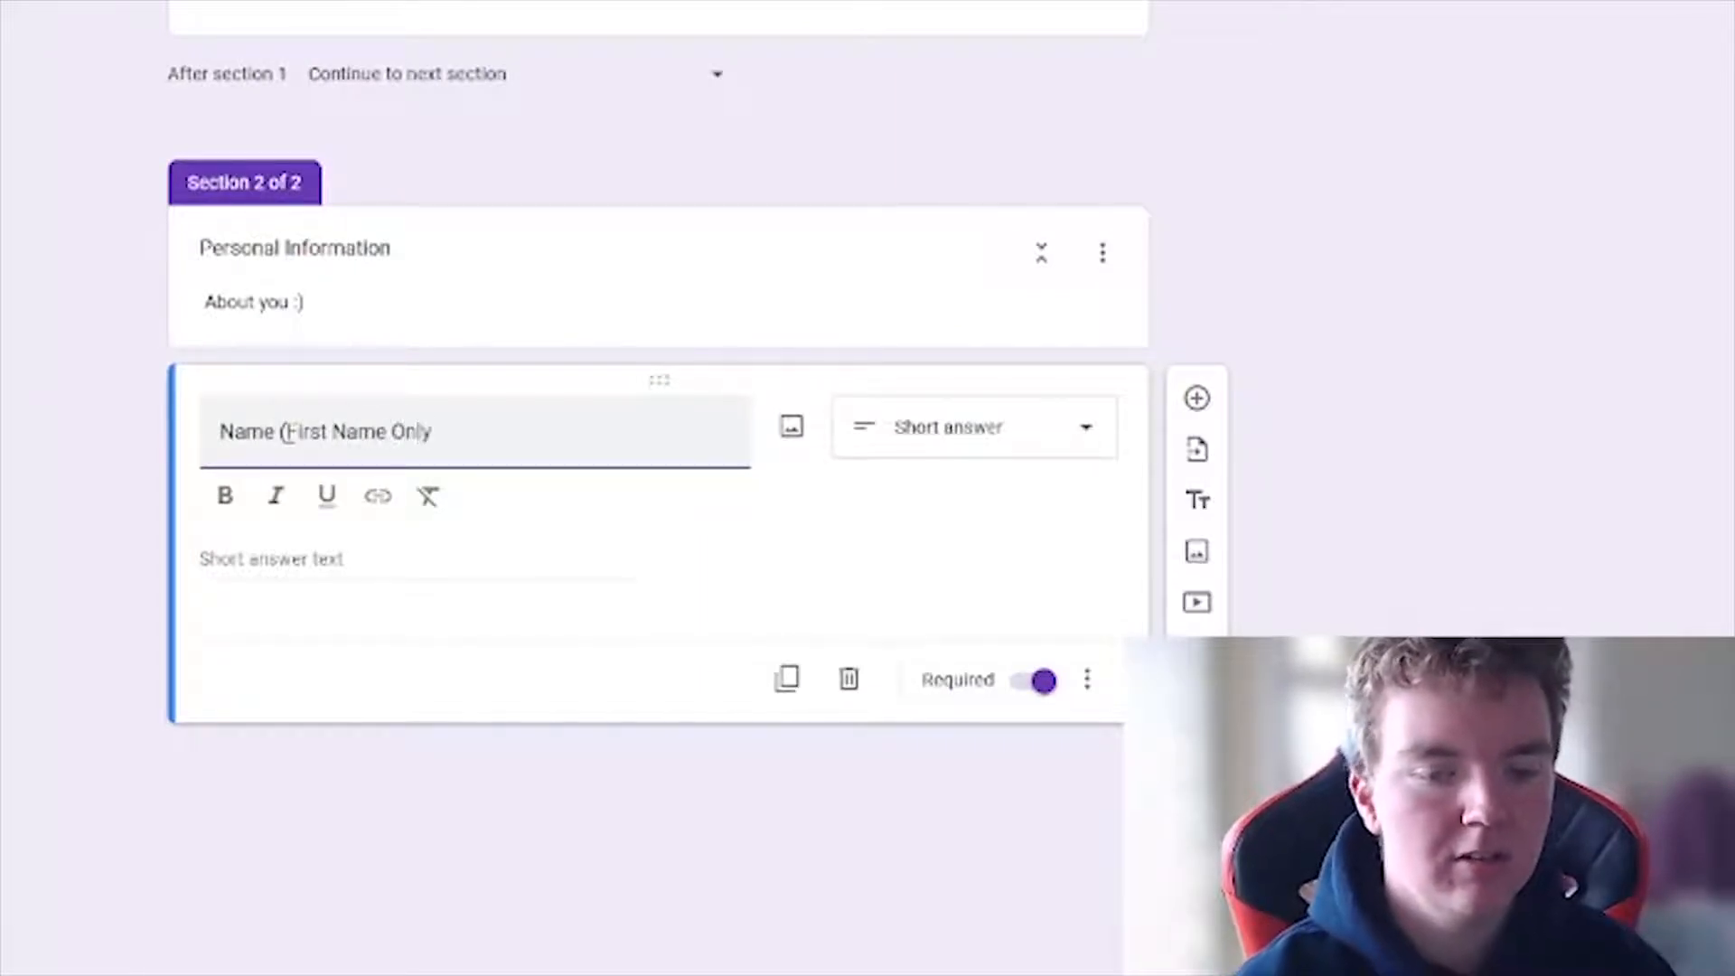
text())
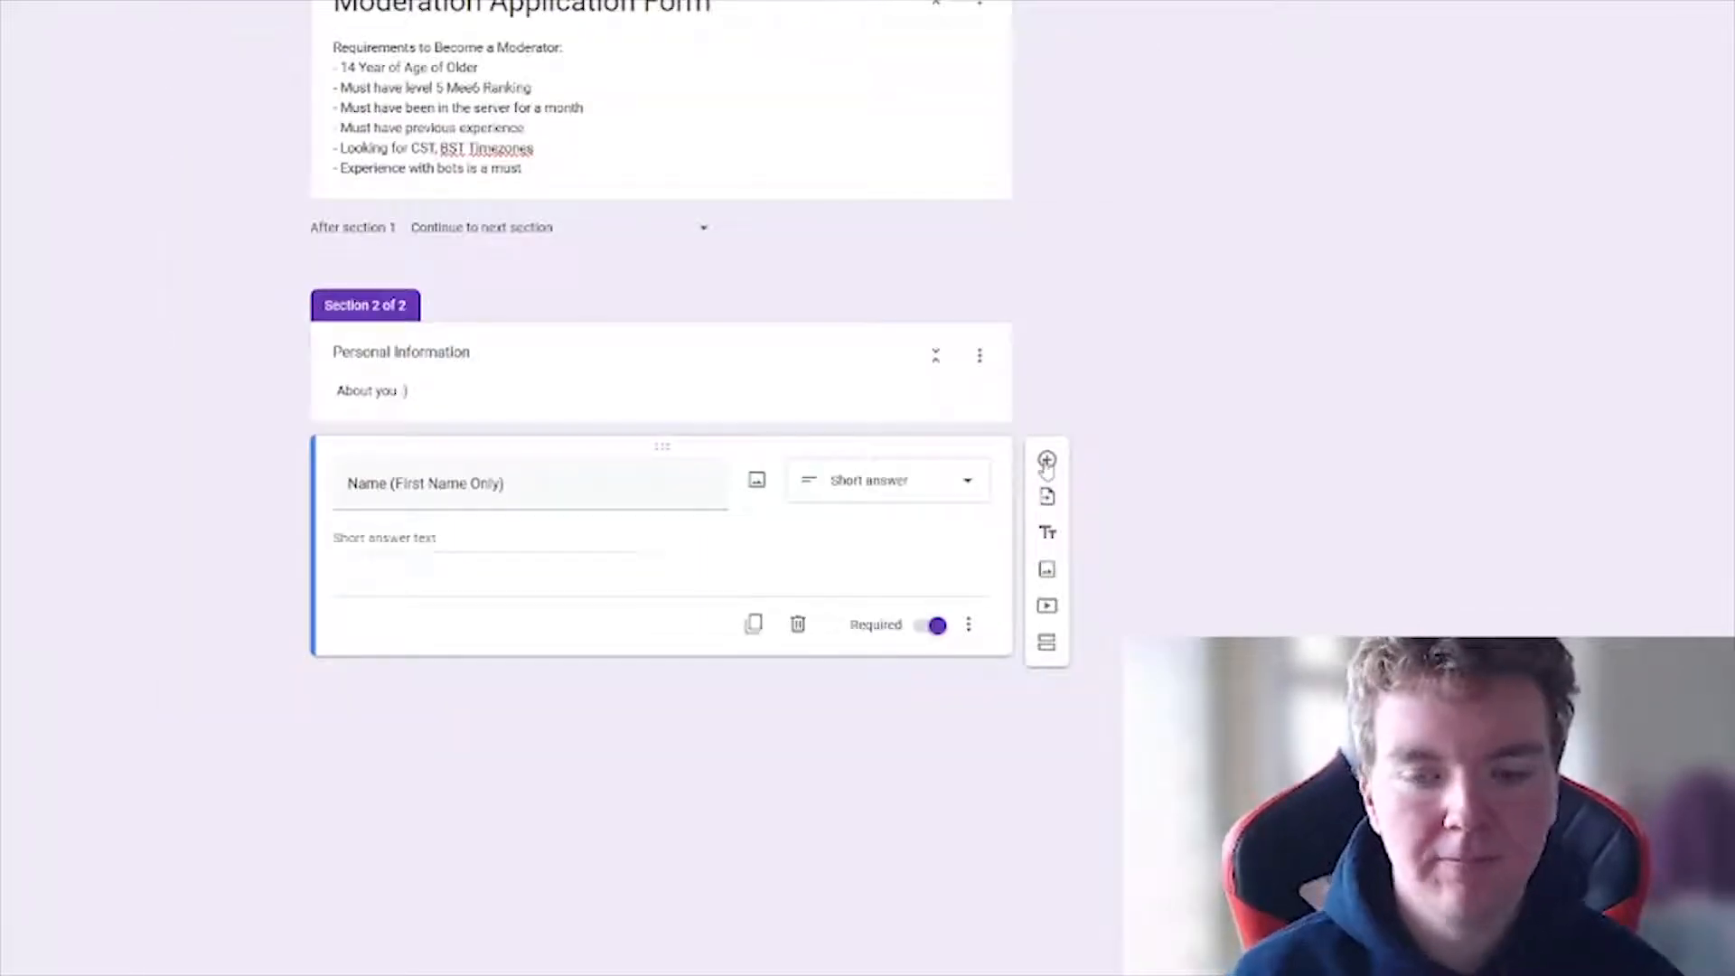
- Add a short-answer question titled "Discord Username" with response validation requiring text that contains "#"
click(1046, 461)
text(Discord Username)
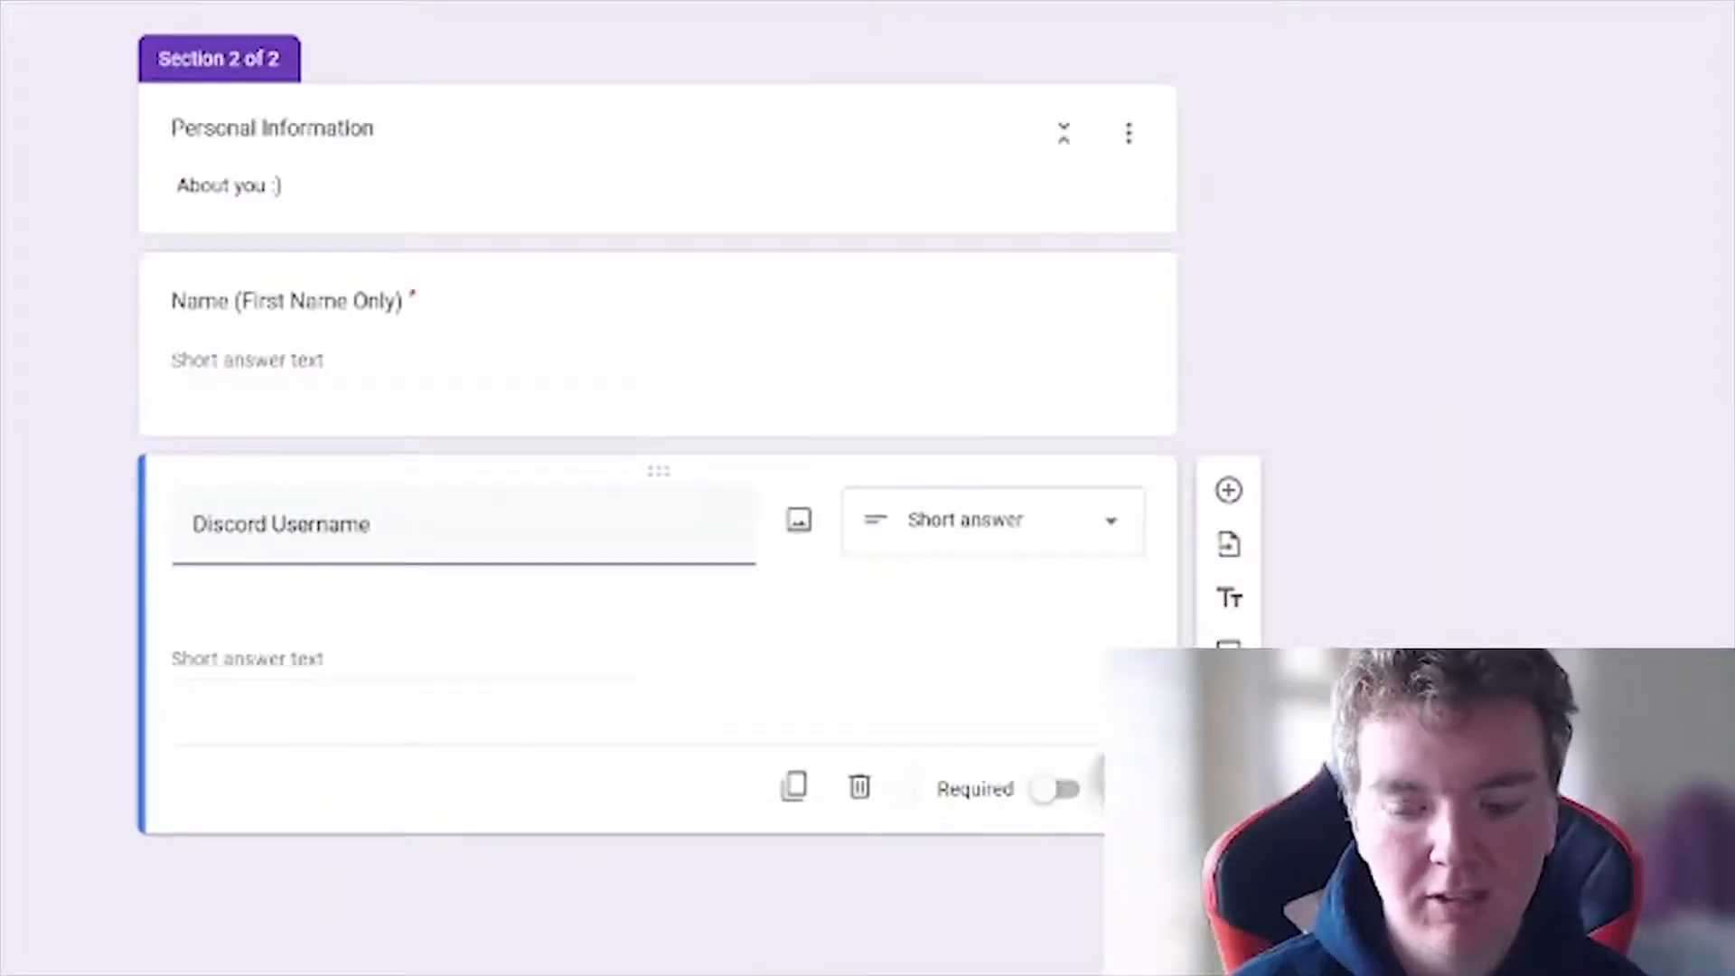
click(316, 687)
click(316, 687)
click(302, 692)
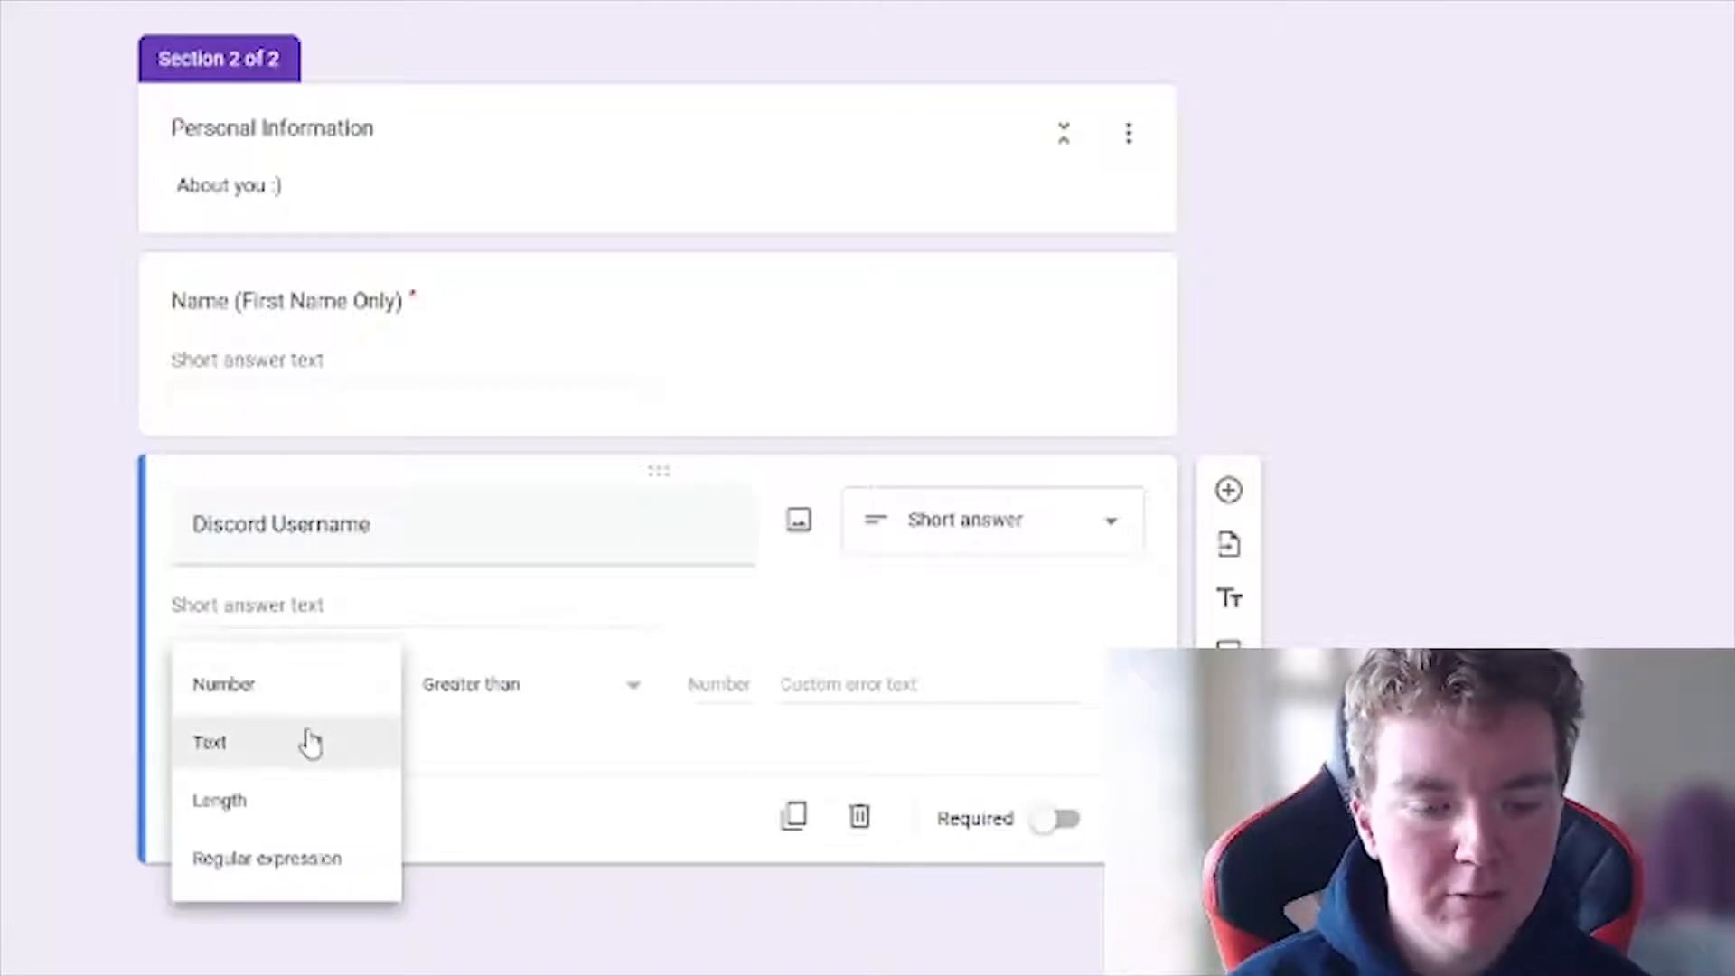
click(310, 740)
click(759, 759)
click(759, 757)
click(858, 755)
text(#)
key(Tab)
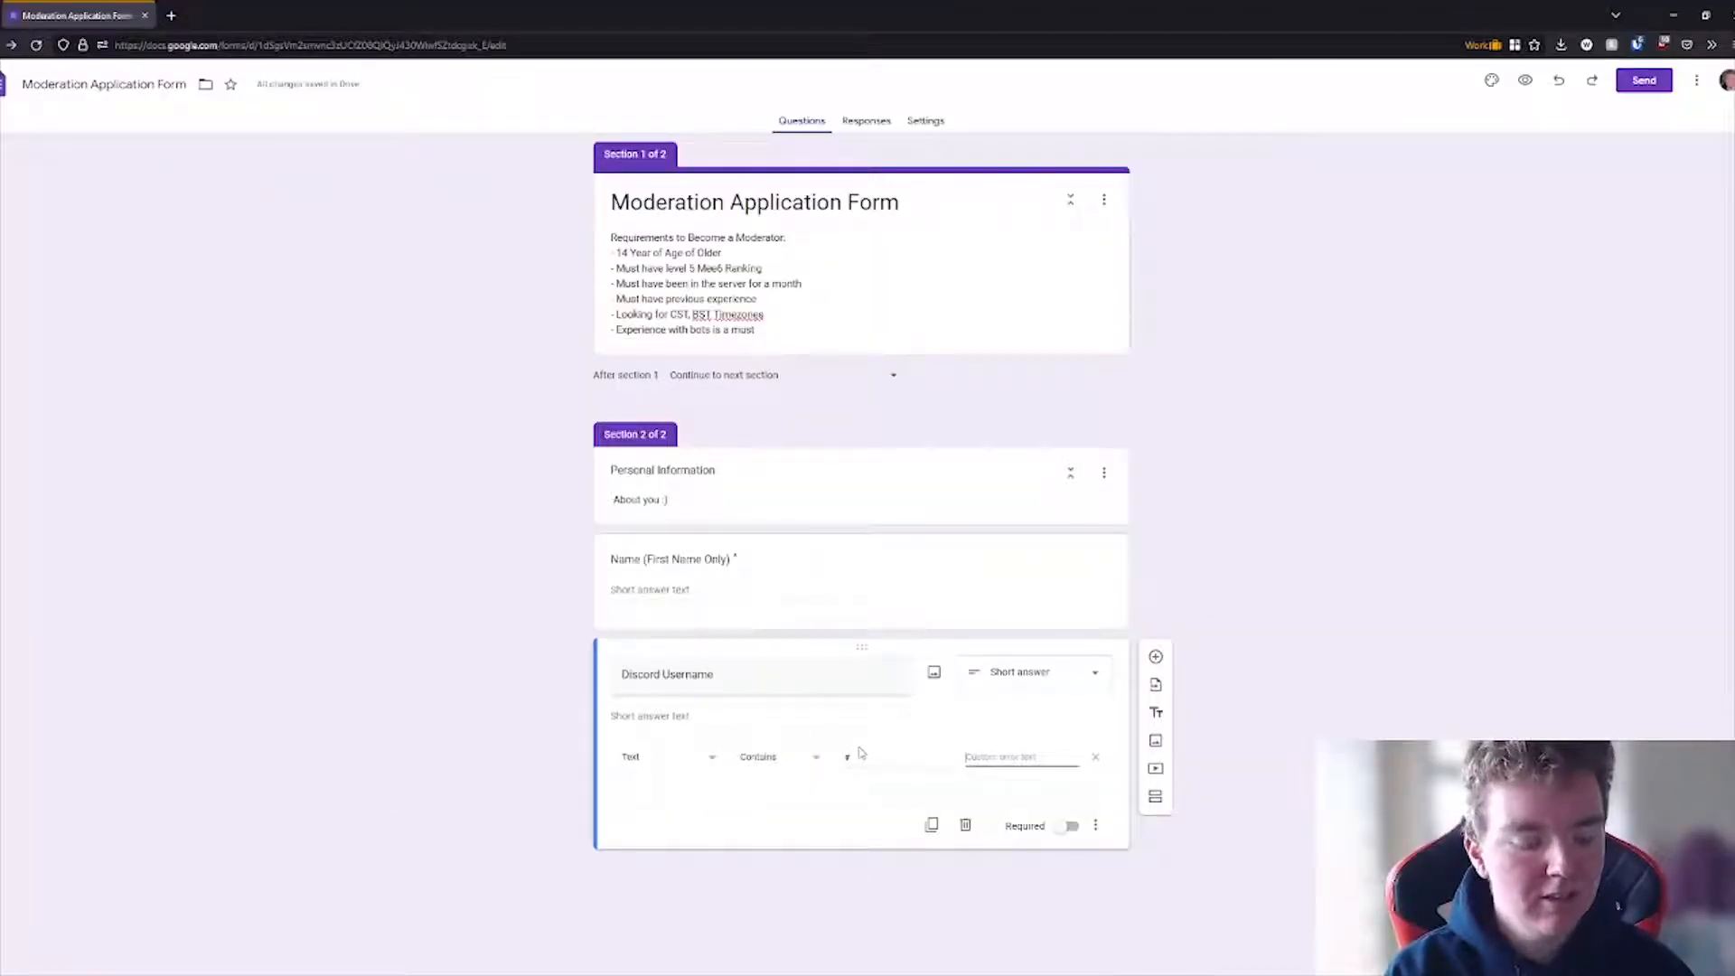
- Set the Discord Username error text to "Make sure you include the # and number part." and make the question required
text(Make su)
text(re you incl)
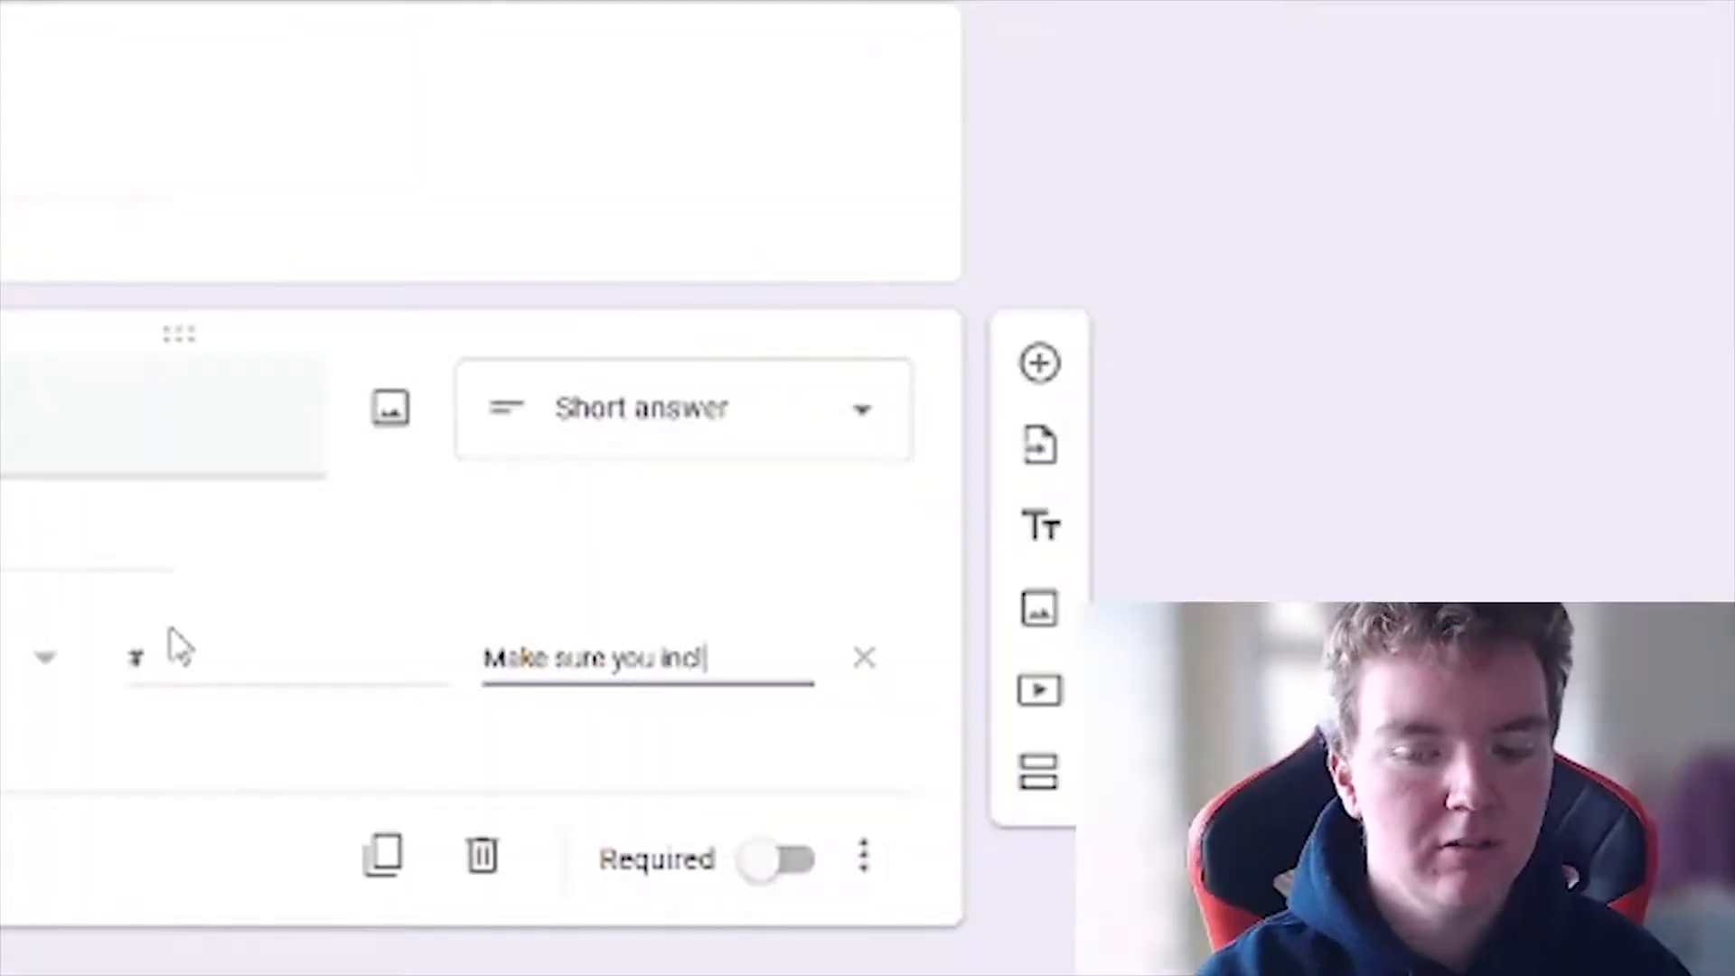
text(ude the # and number part)
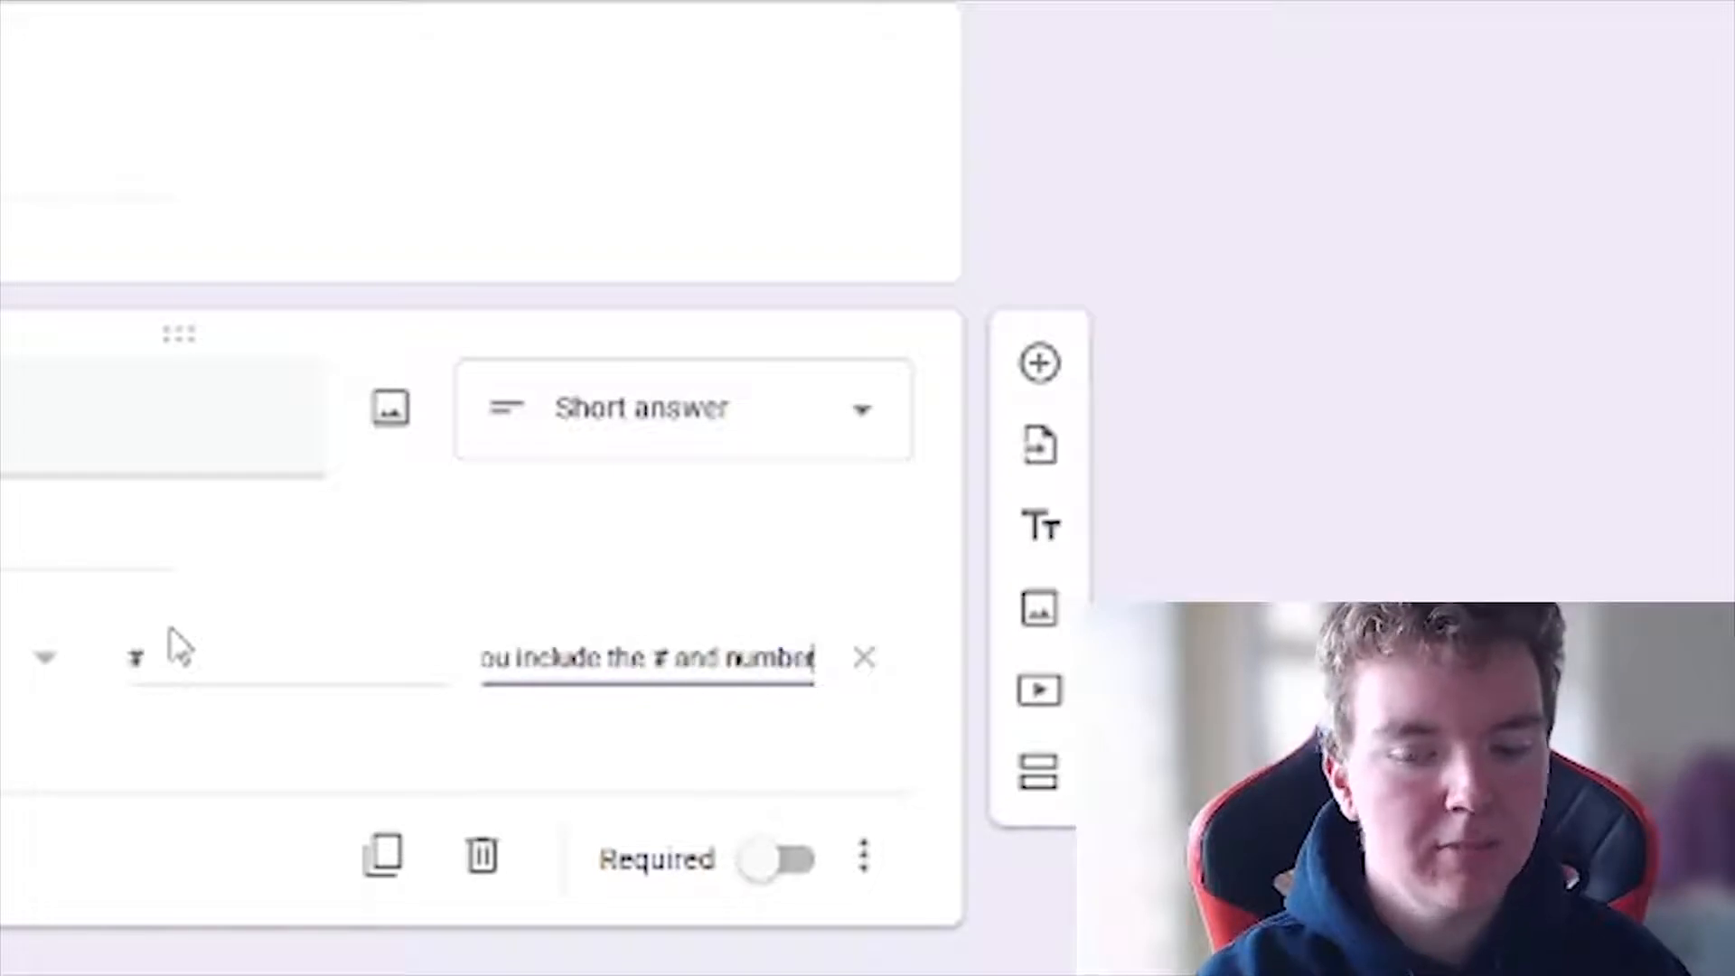
text(.)
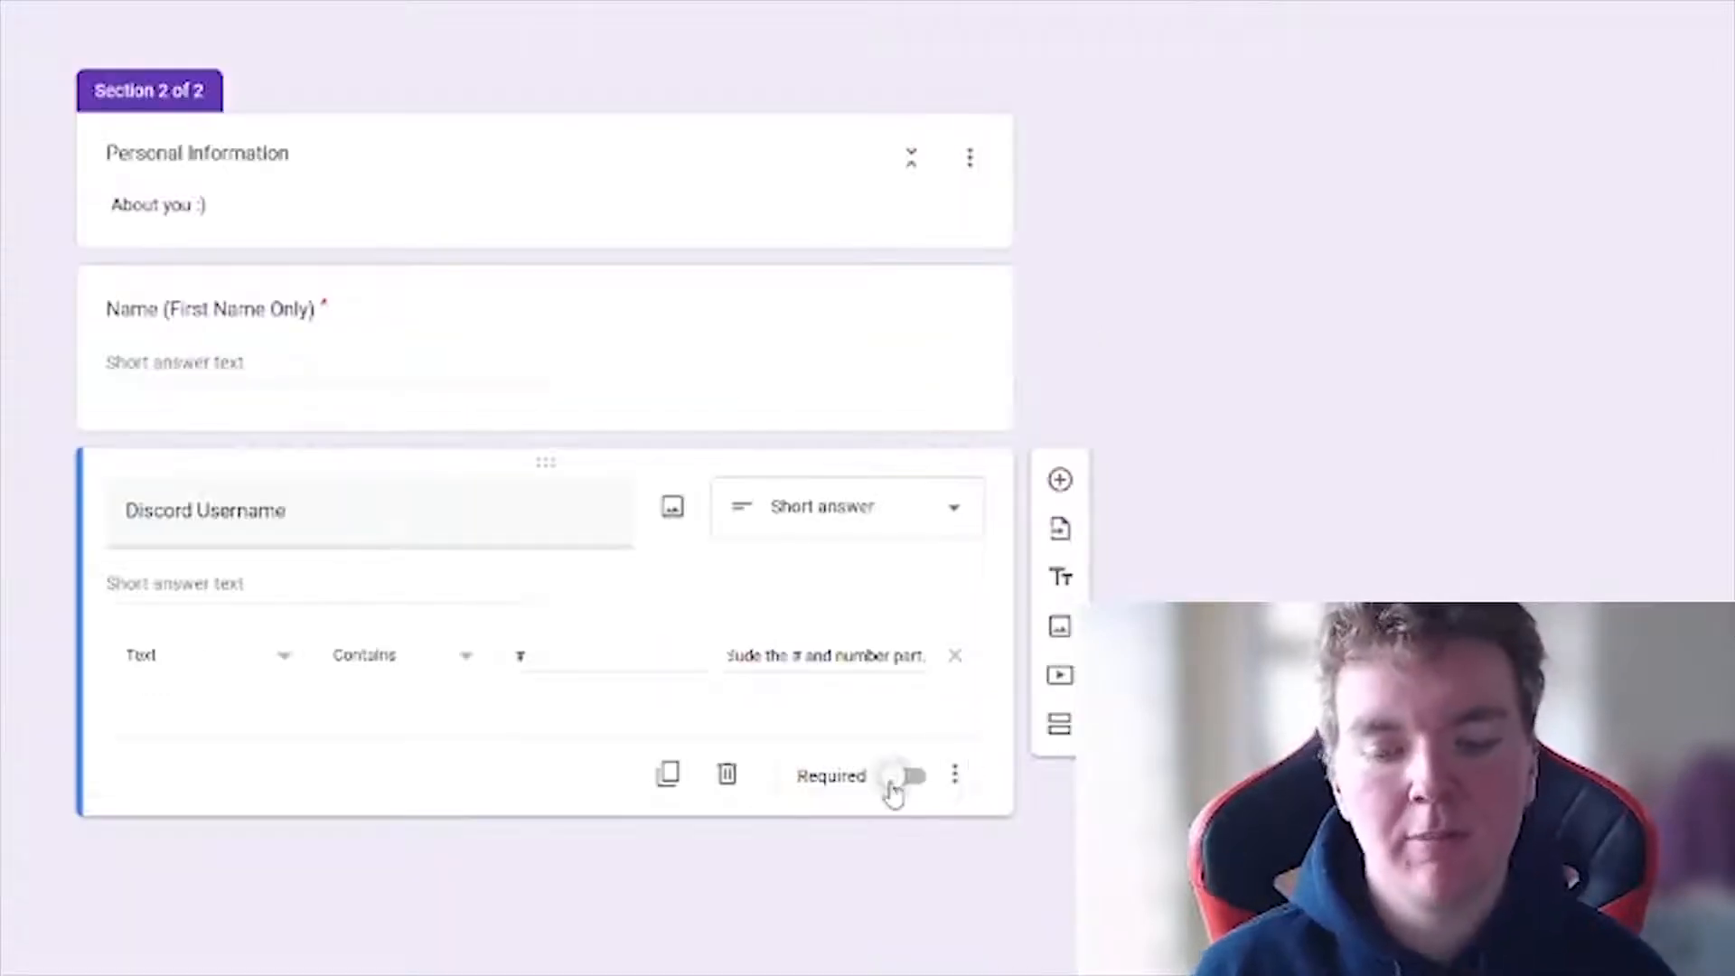
click(770, 860)
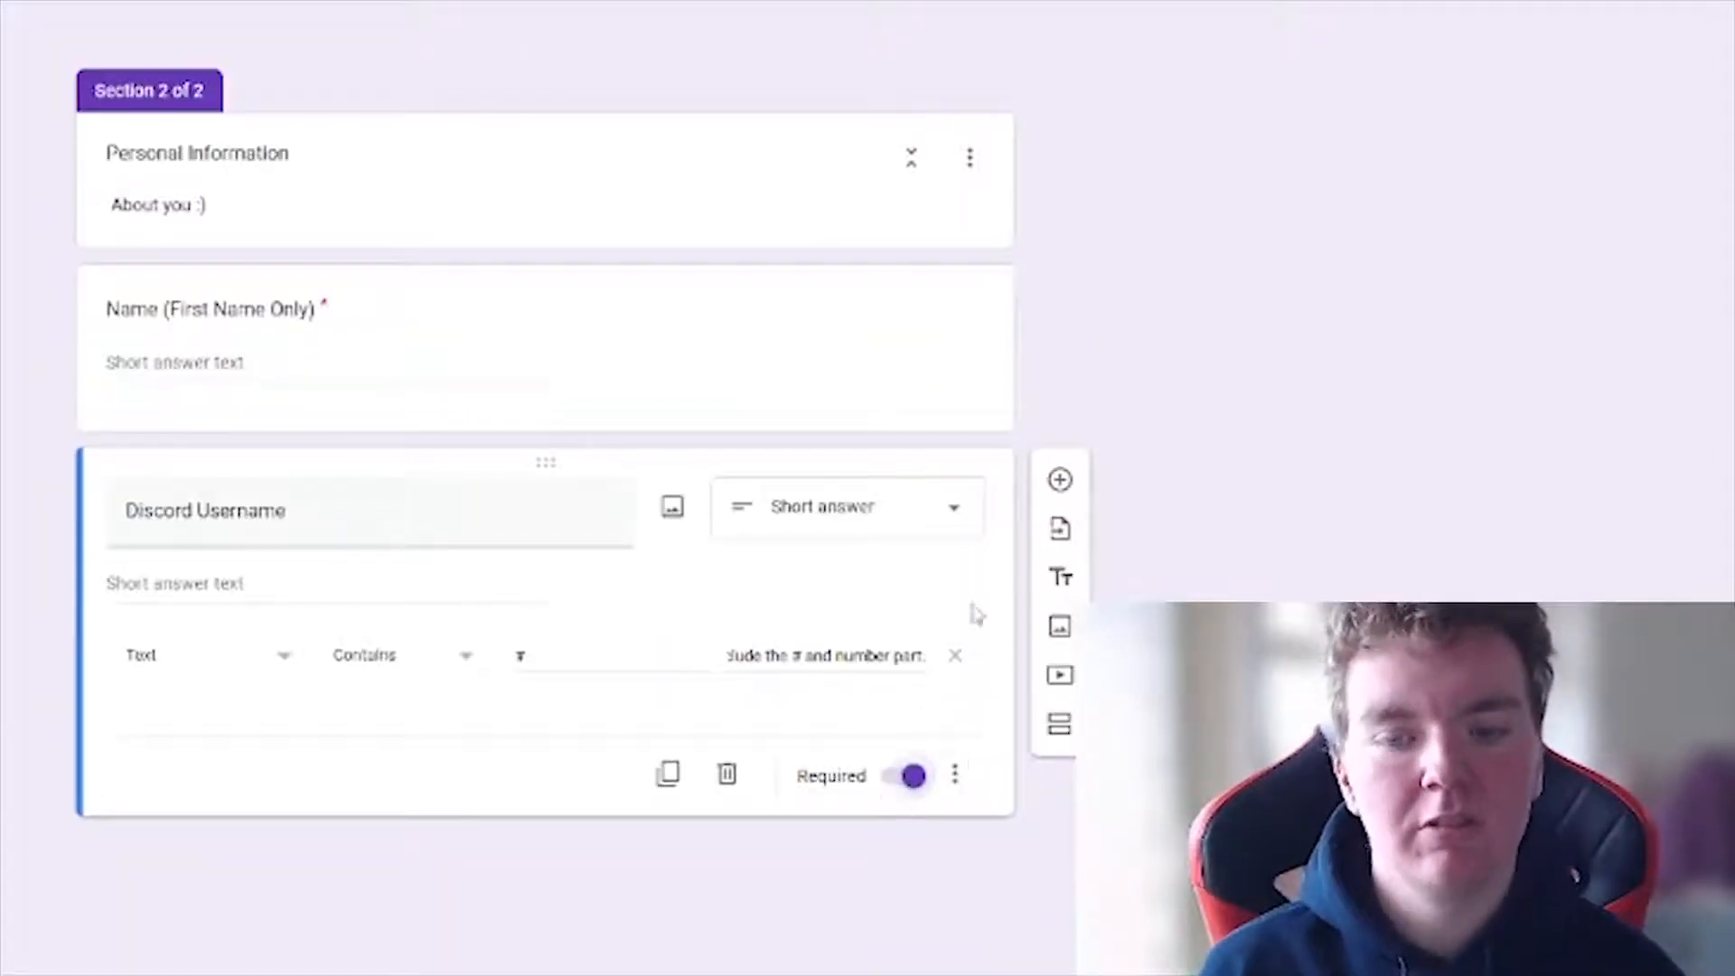
- Add a required short-answer question titled "Discord ID" with response validation and the error text "This doesn't look like an ID."
click(1060, 479)
text(Discord ID)
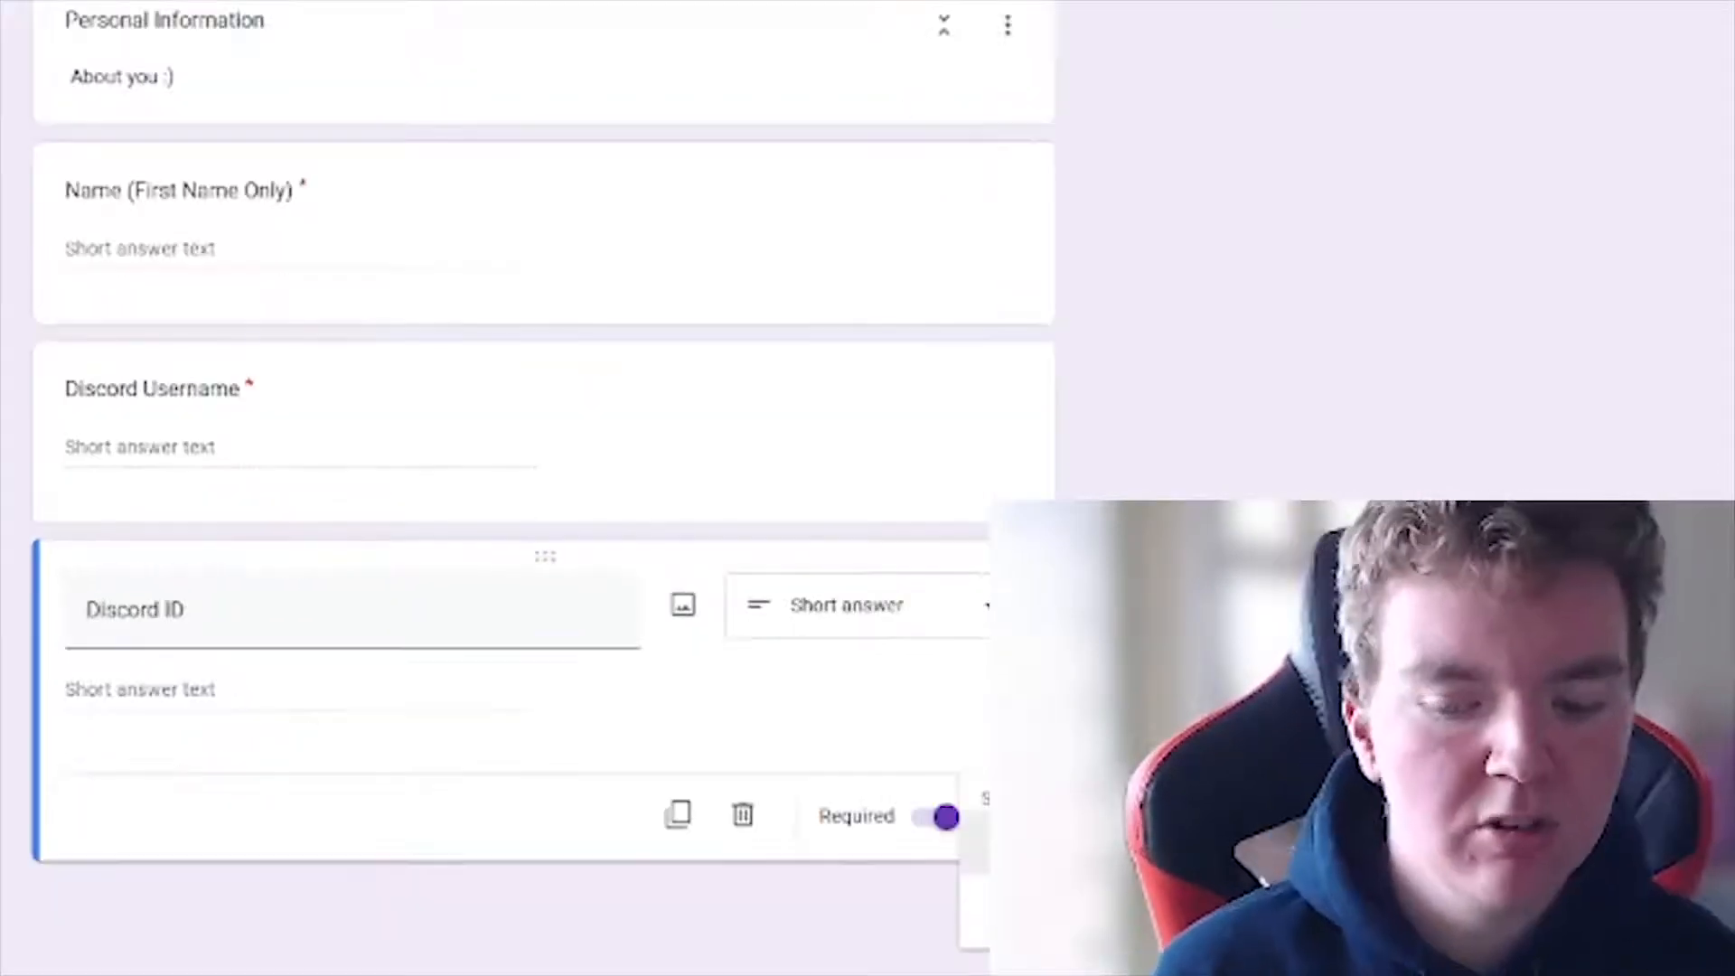
click(1030, 906)
click(402, 769)
click(425, 832)
click(742, 782)
text(This doesn't look like an ID.)
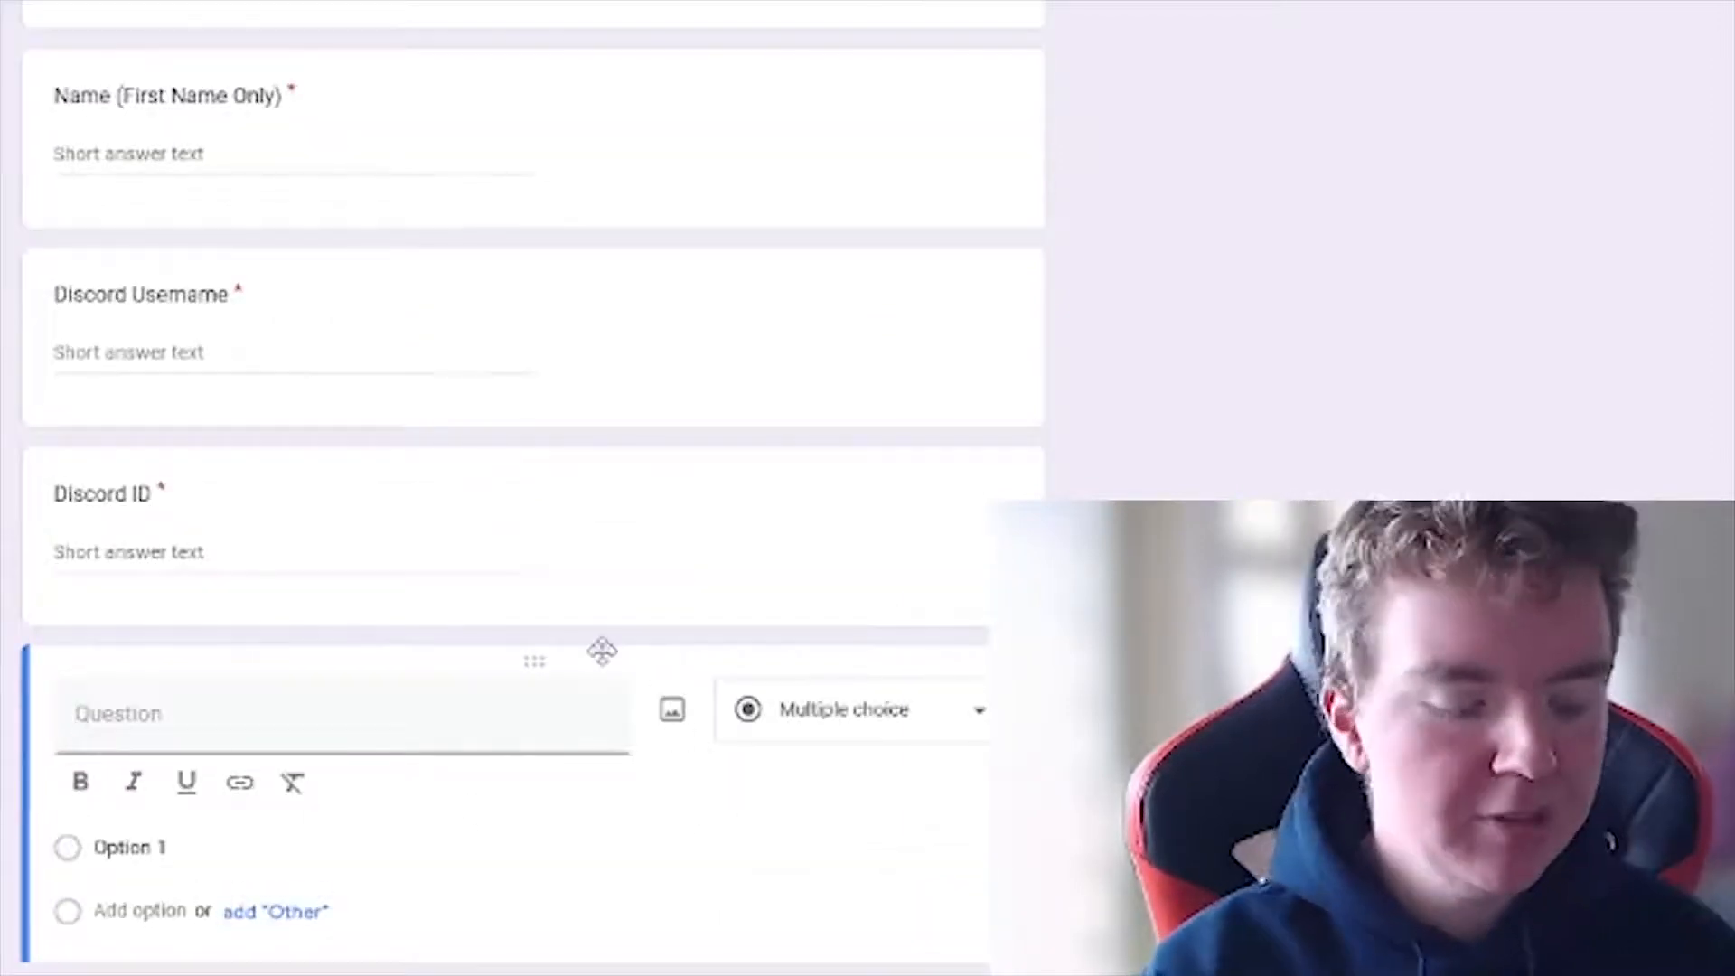
- Add a required short-answer question titled "Age" below the Discord ID question
text(Age)
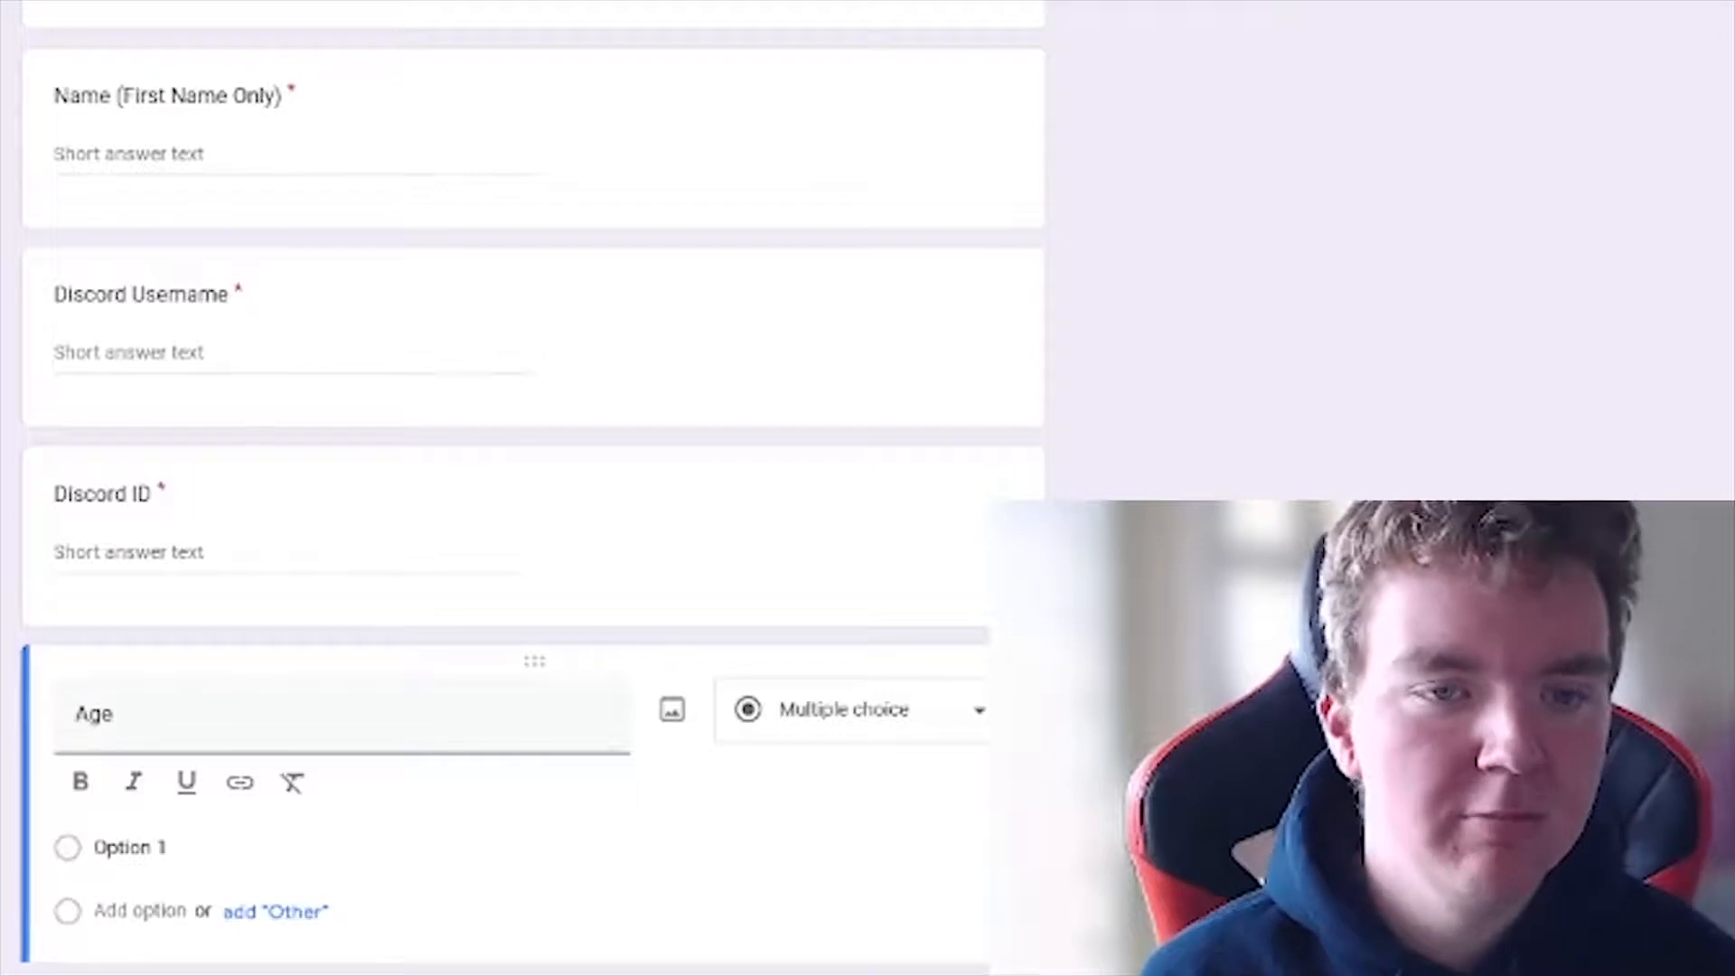
scroll(534, 488, down, 1)
scroll(533, 487, up, 2)
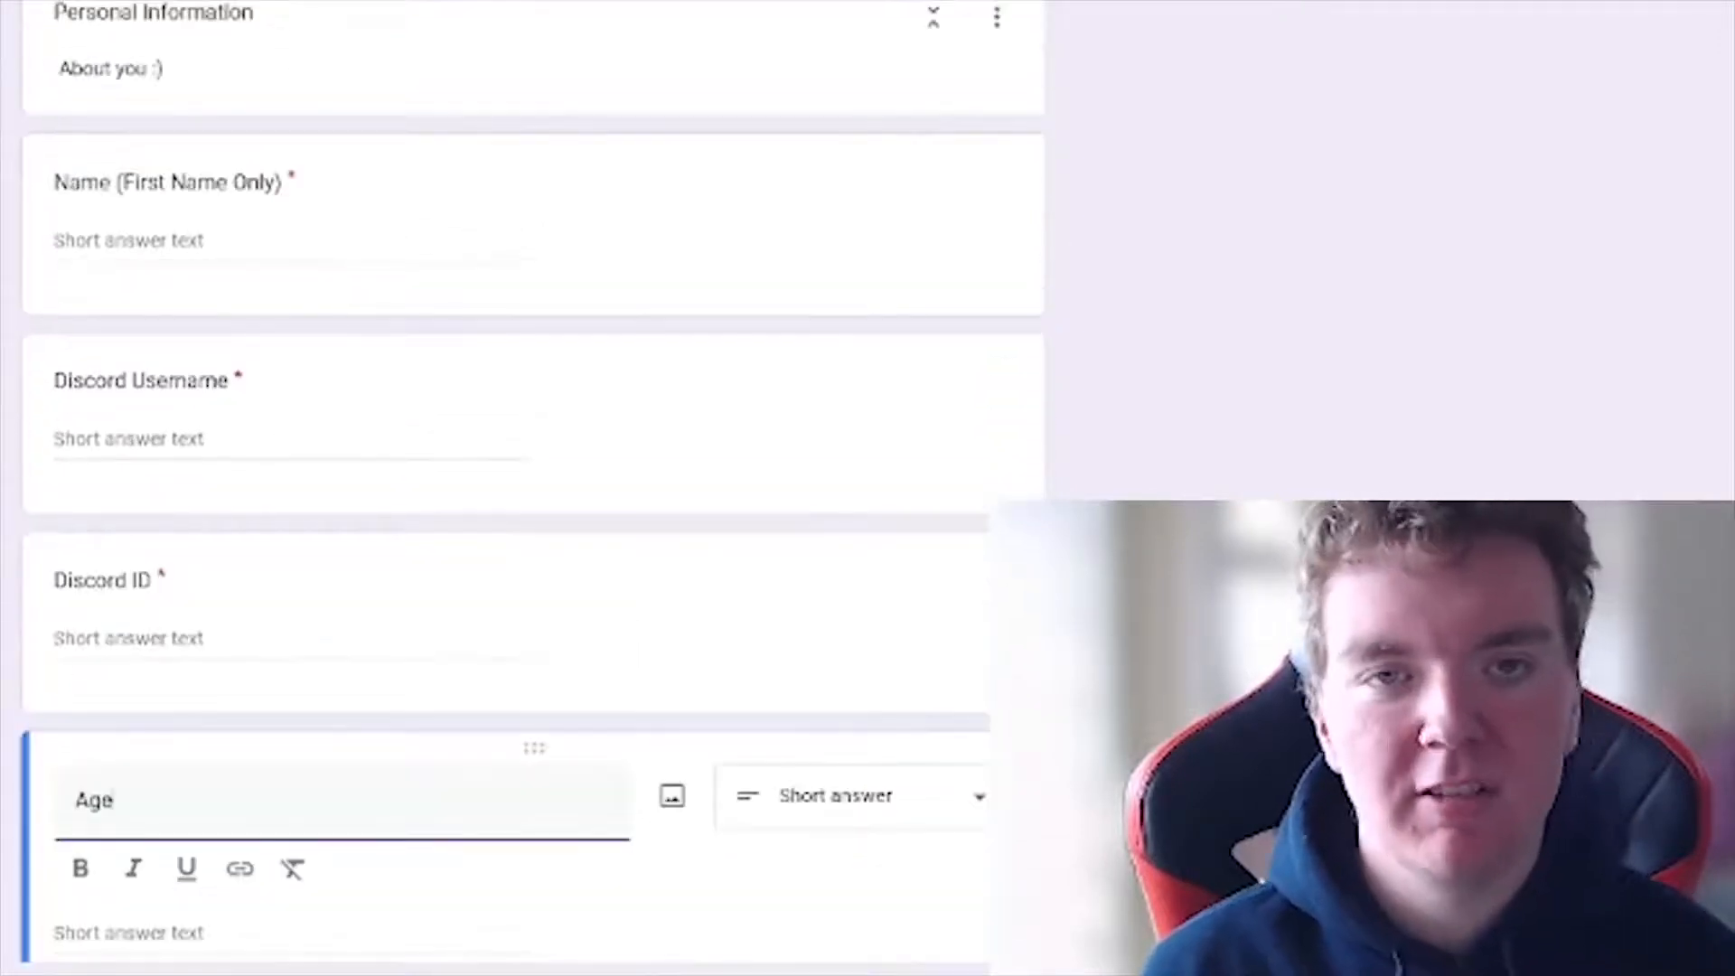
scroll(533, 488, down, 2)
click(923, 833)
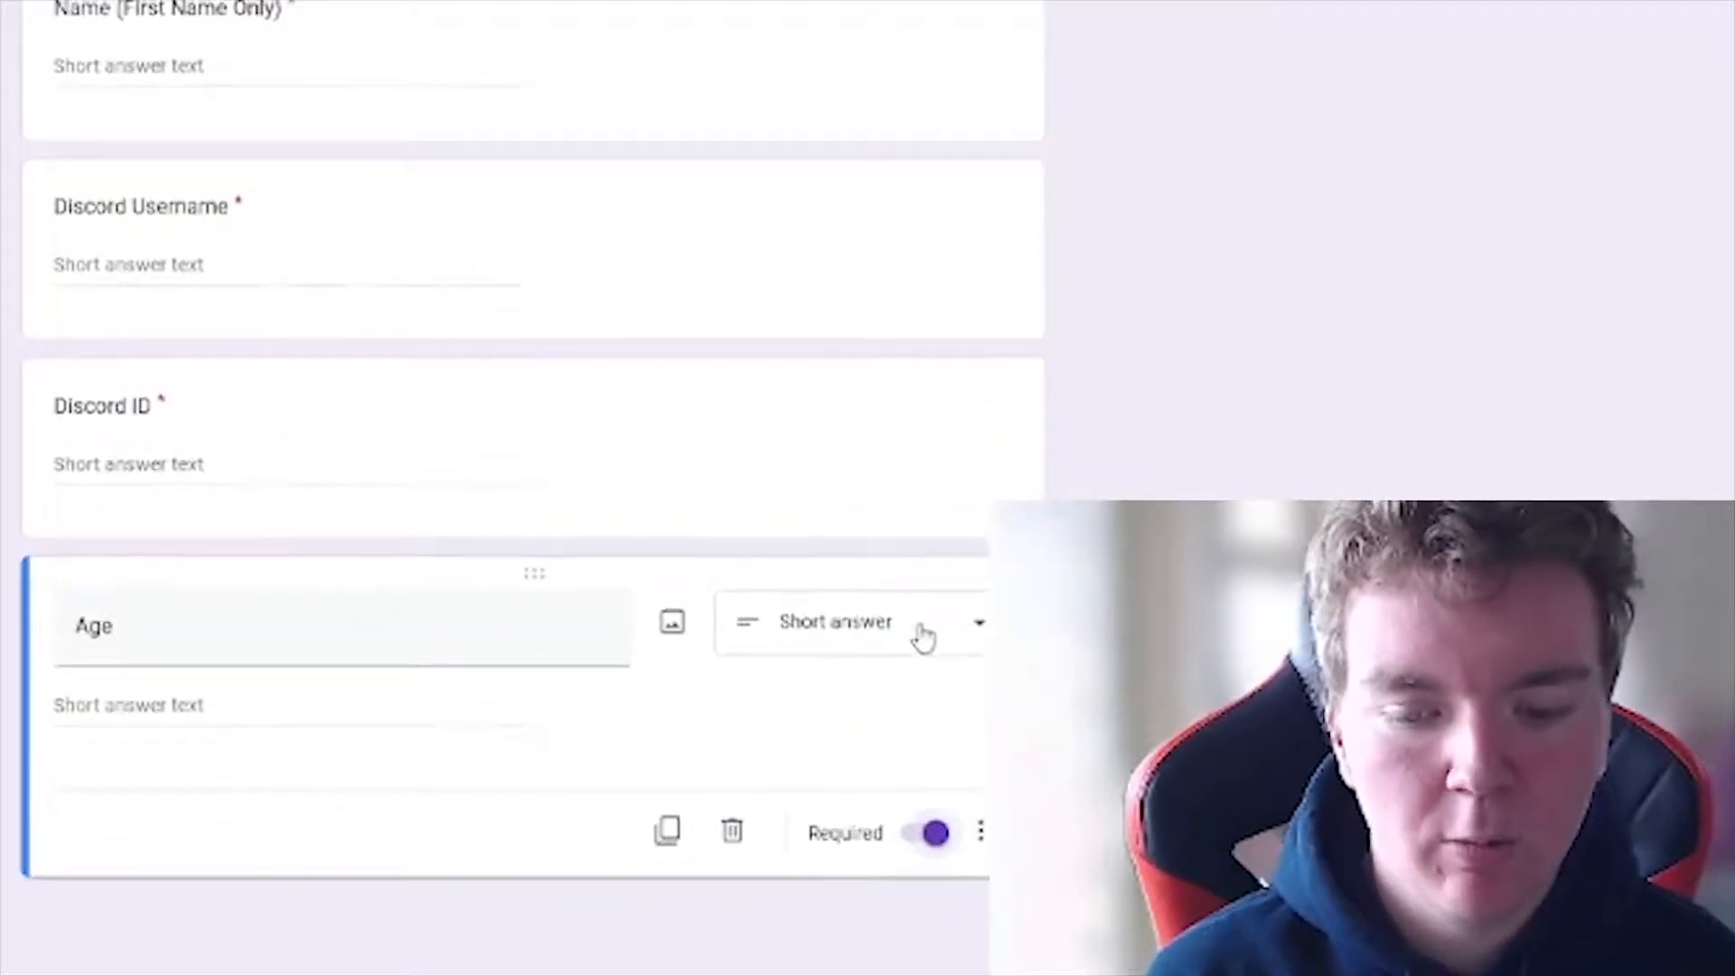
- Validate the Age answer as Number, Is number, with the custom error text "This doesn't look like an age."
click(980, 829)
click(727, 768)
click(484, 795)
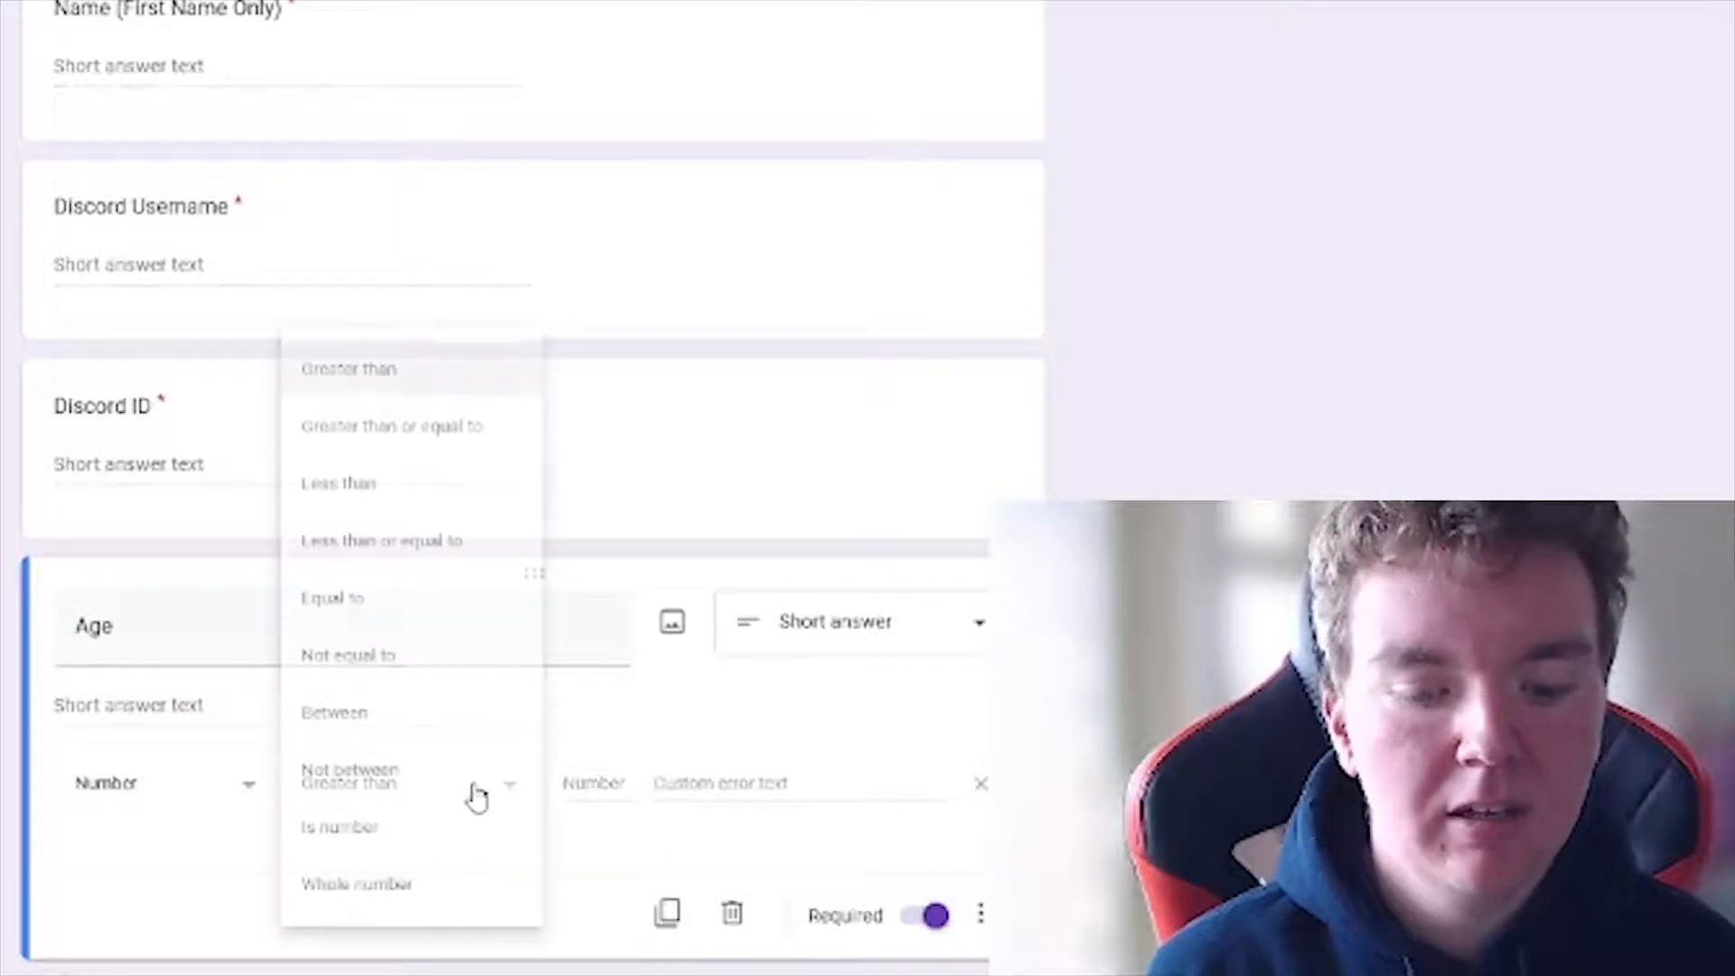
click(389, 824)
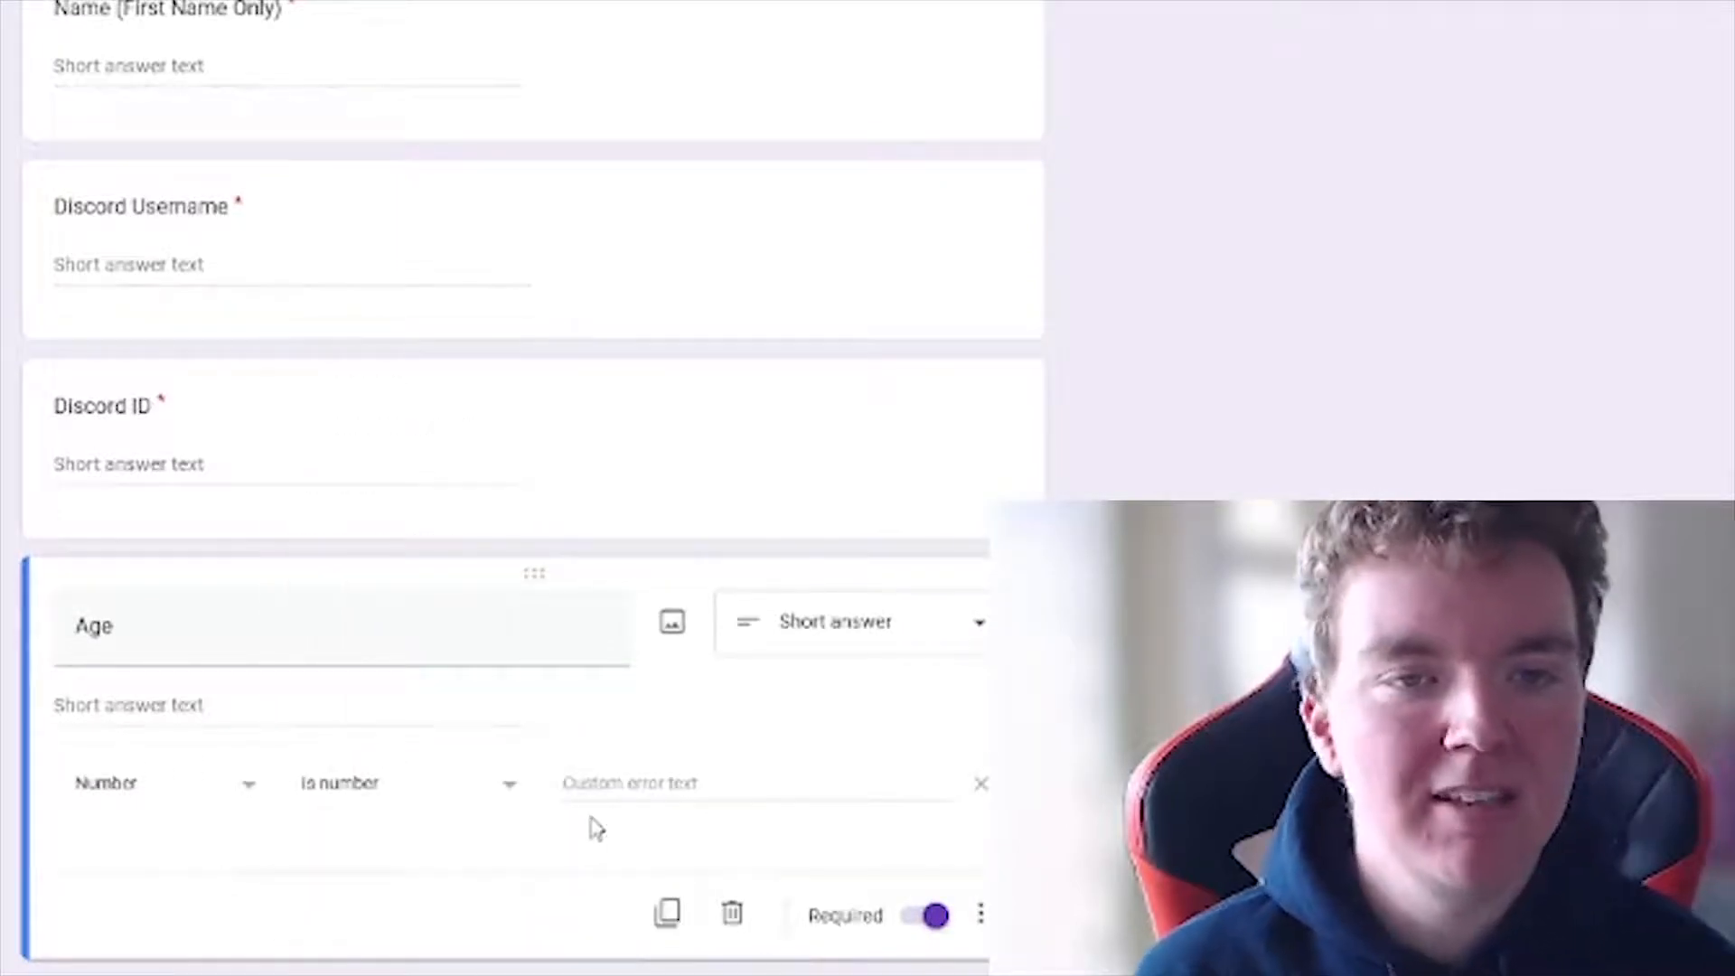
click(656, 788)
text(This doesn't look like an age.)
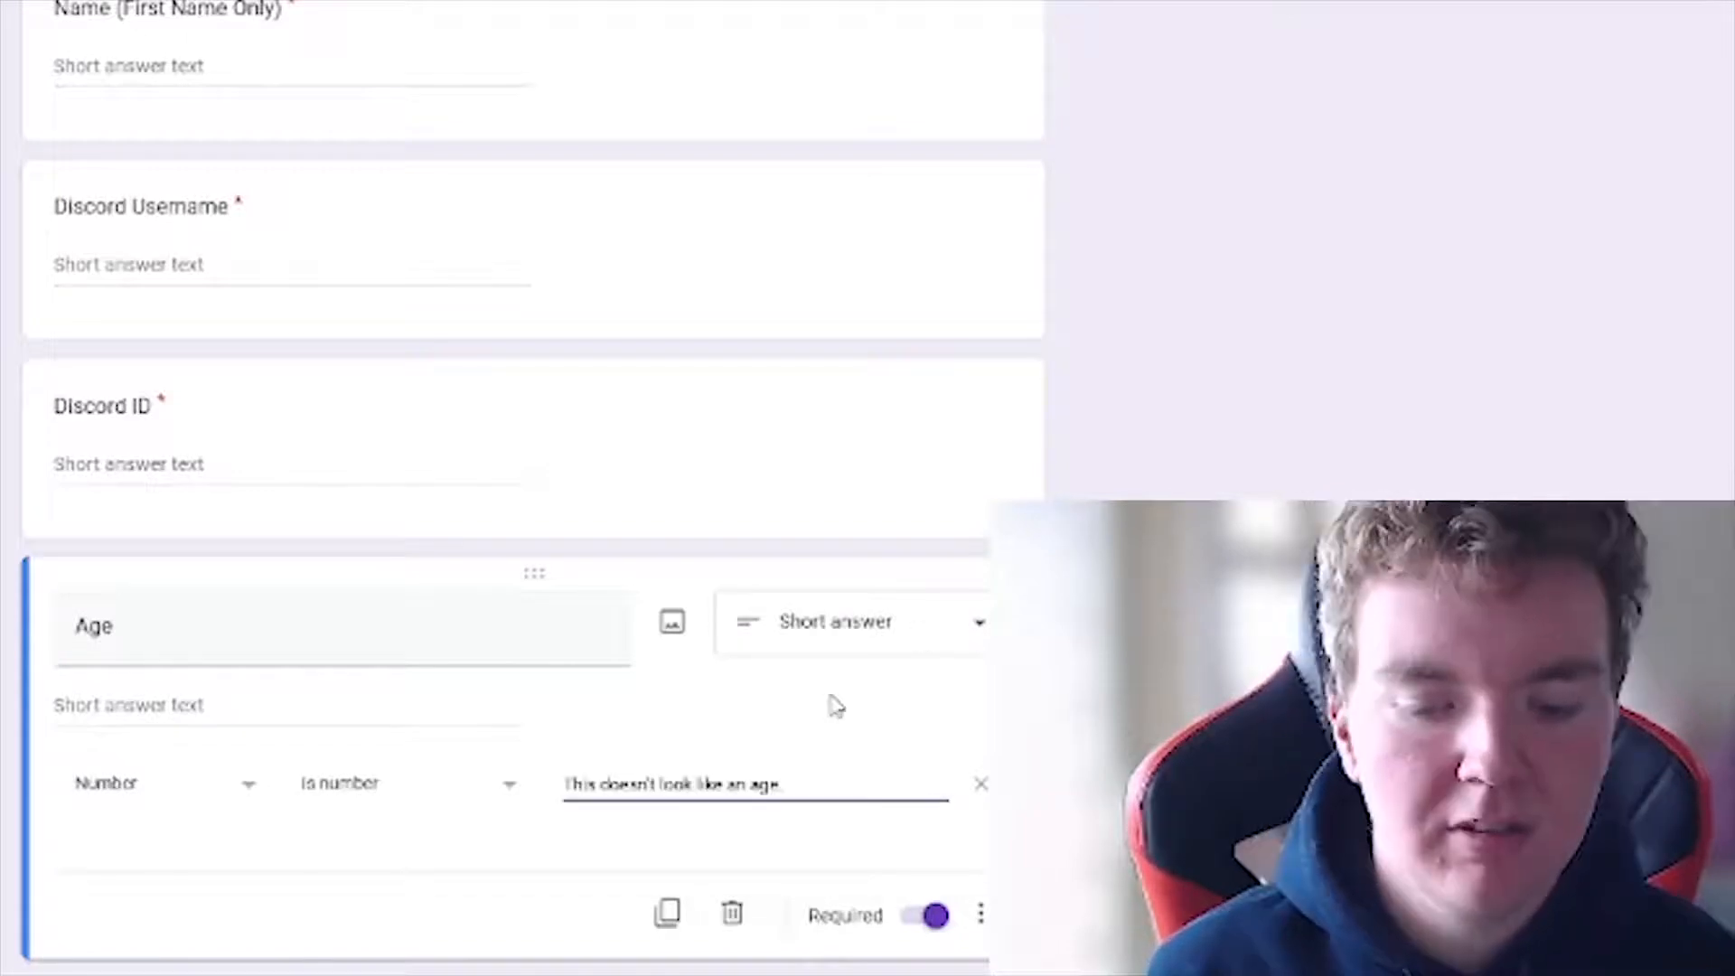
- Add a required question titled "Timezone" below Age, keeping the short answer type
scroll(1057, 407, down, 1)
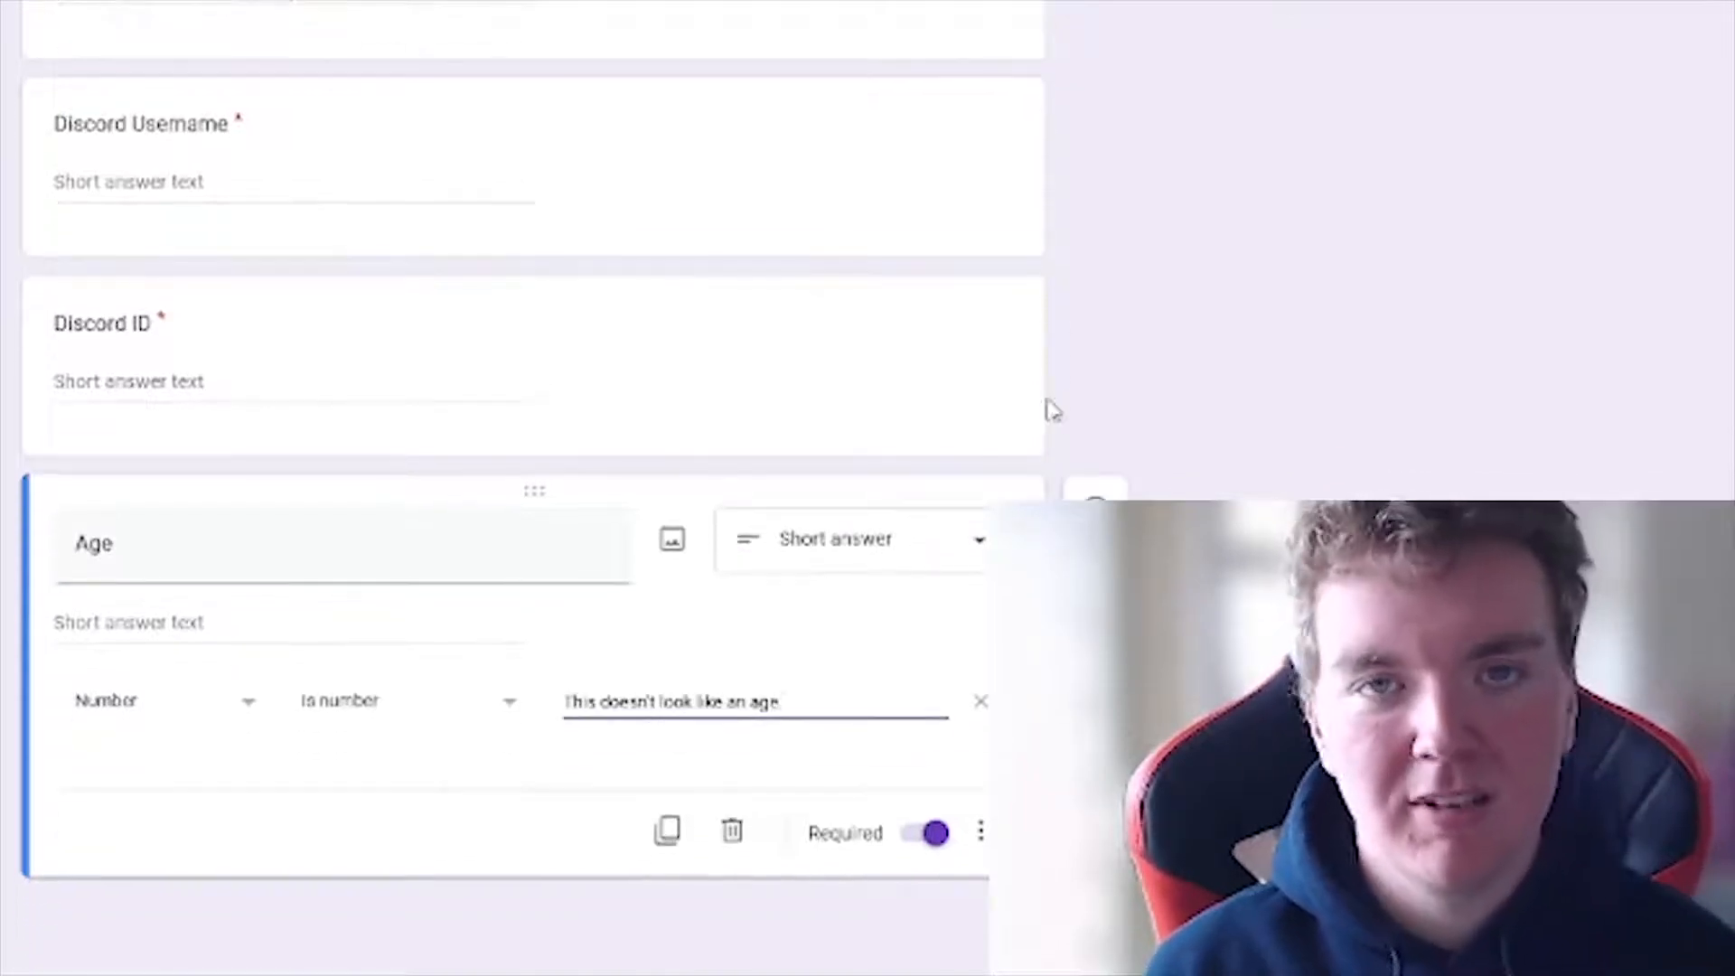
click(1096, 509)
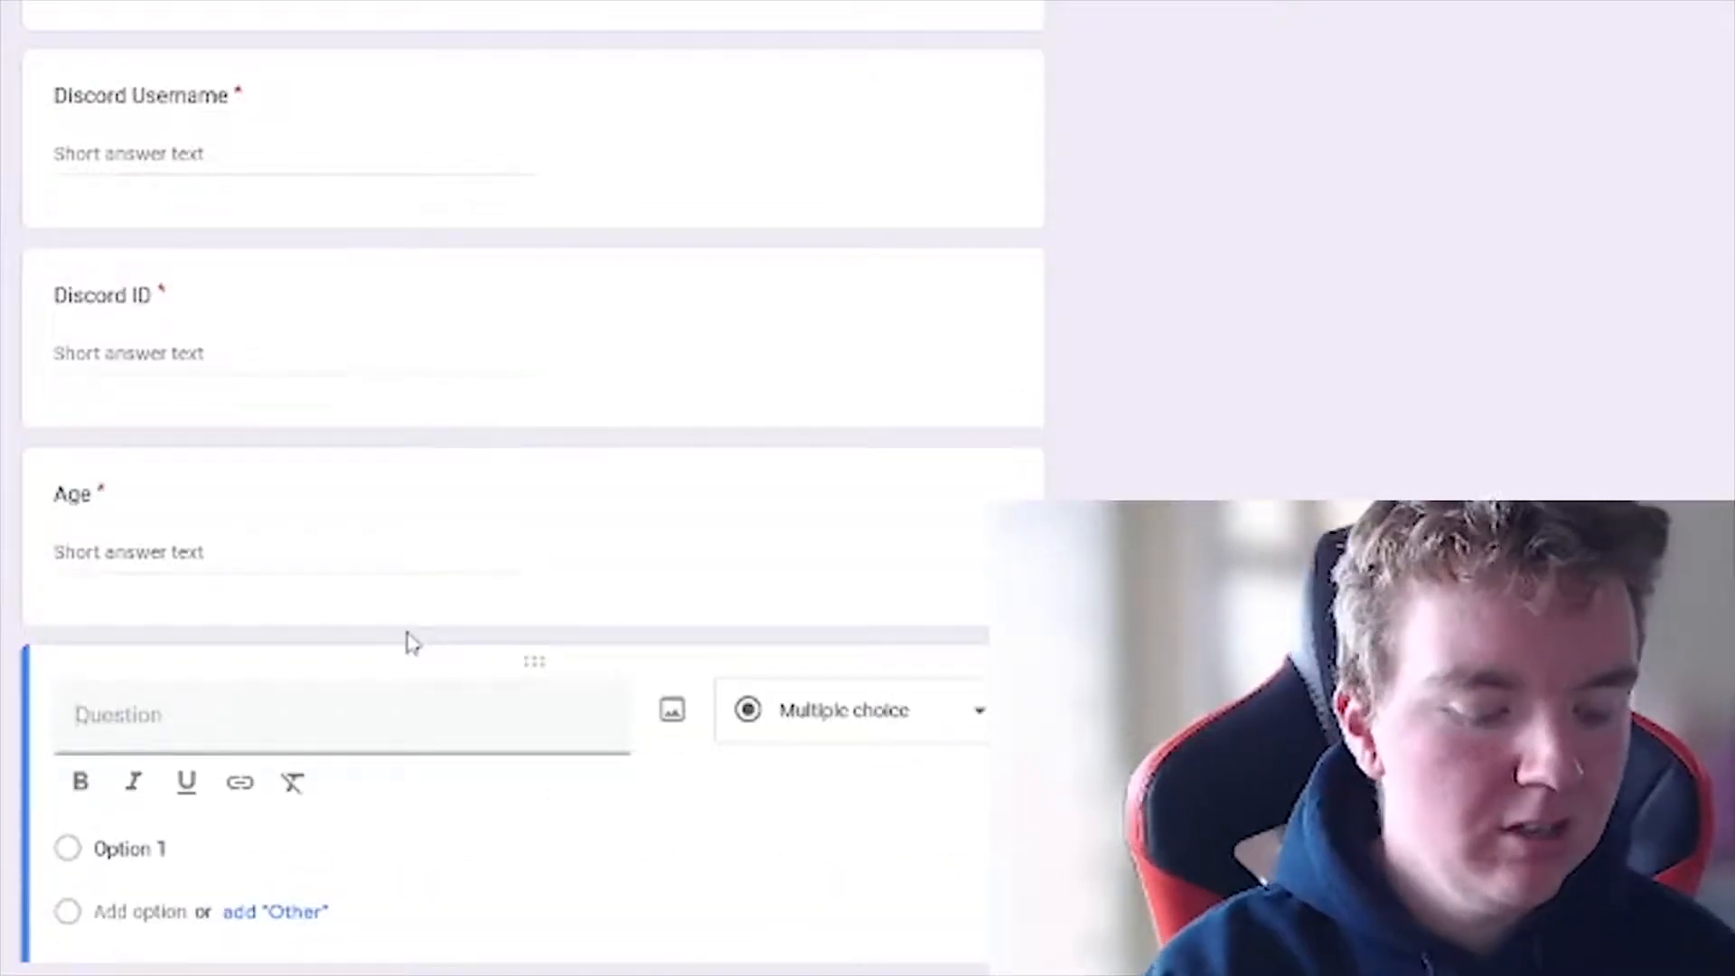
text(Timezone)
click(859, 710)
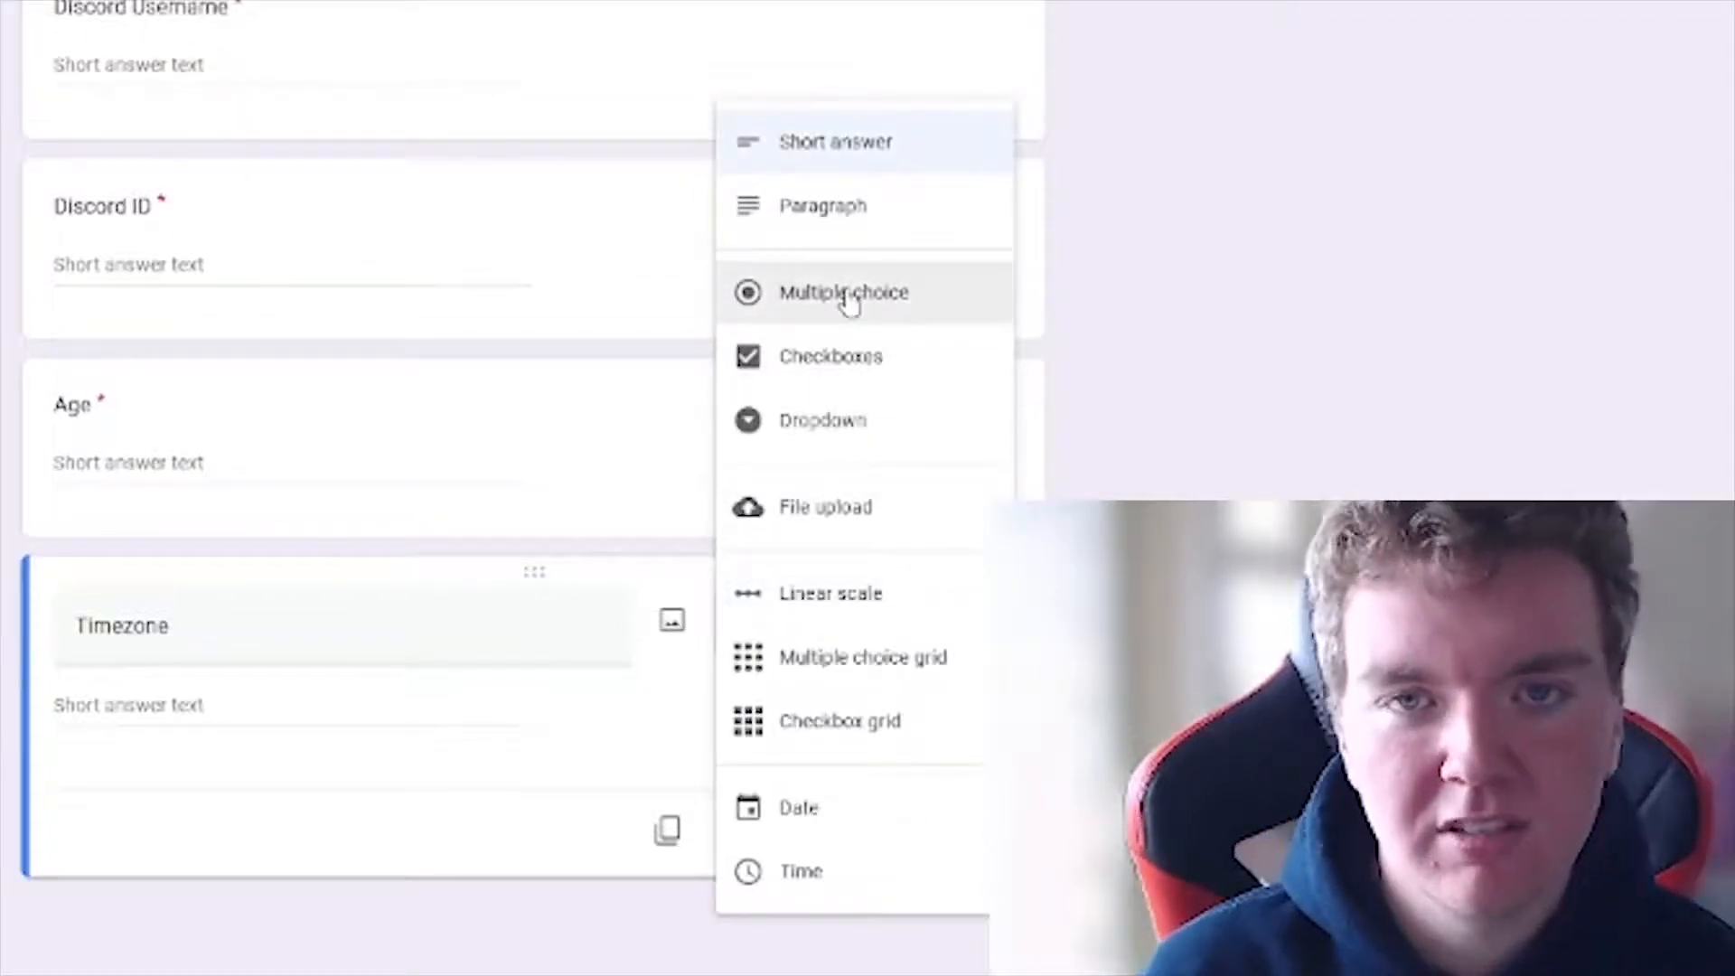
click(1294, 425)
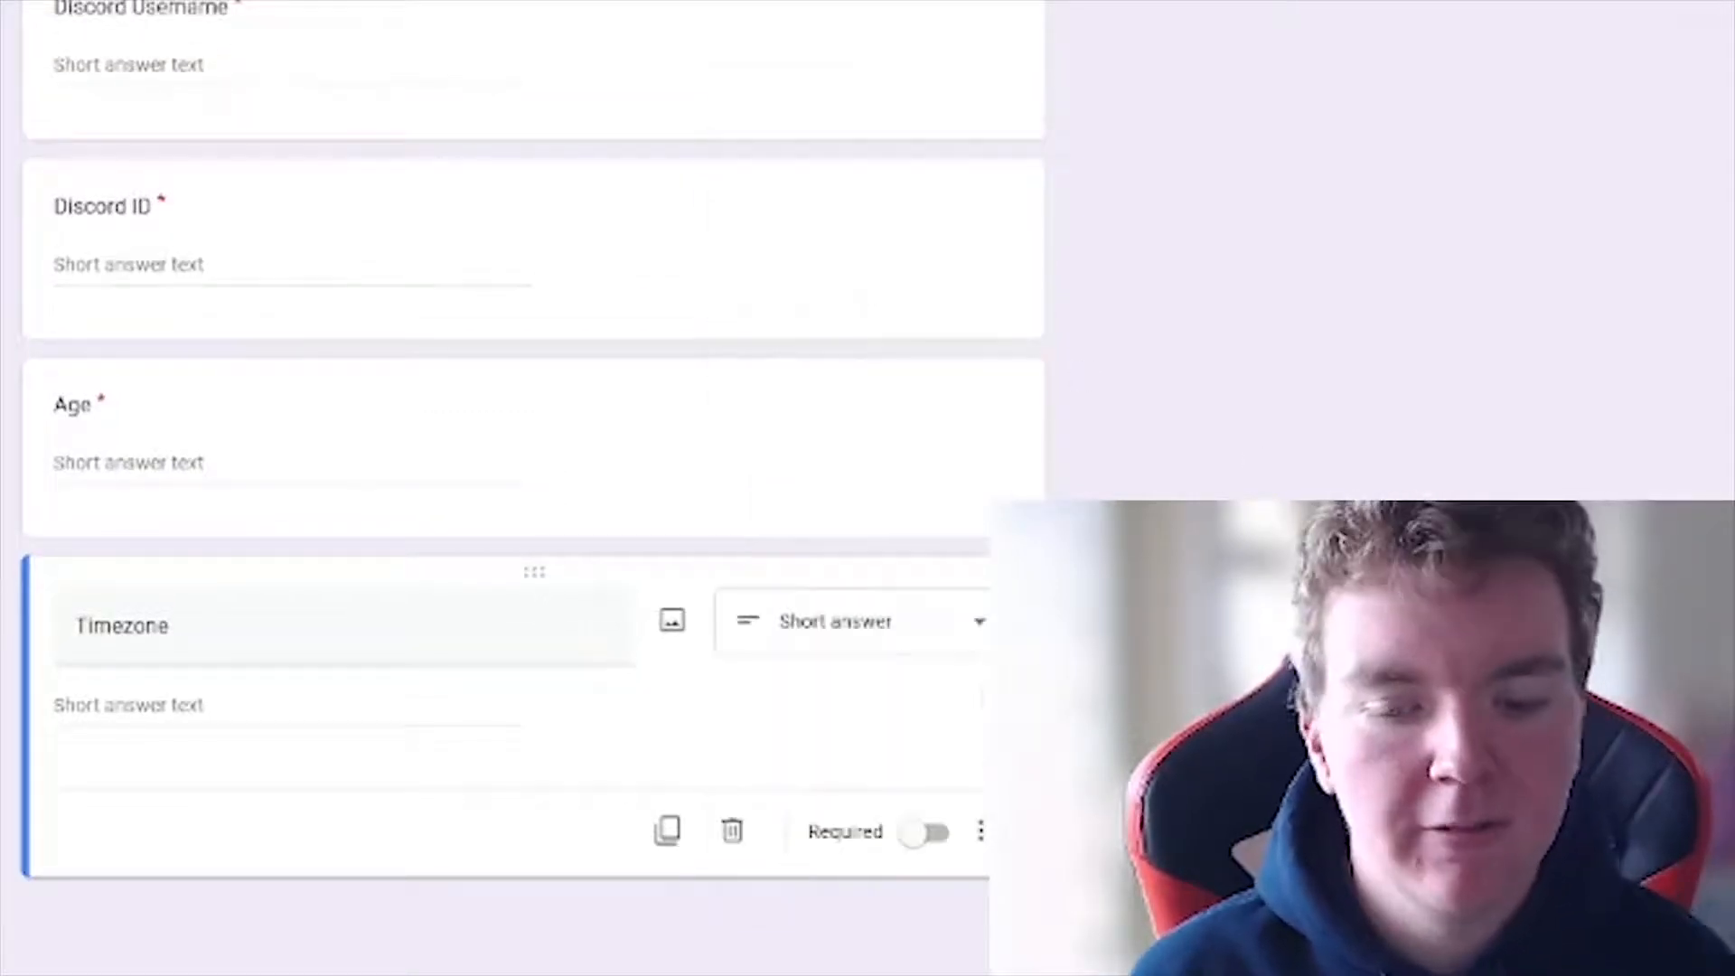
click(937, 835)
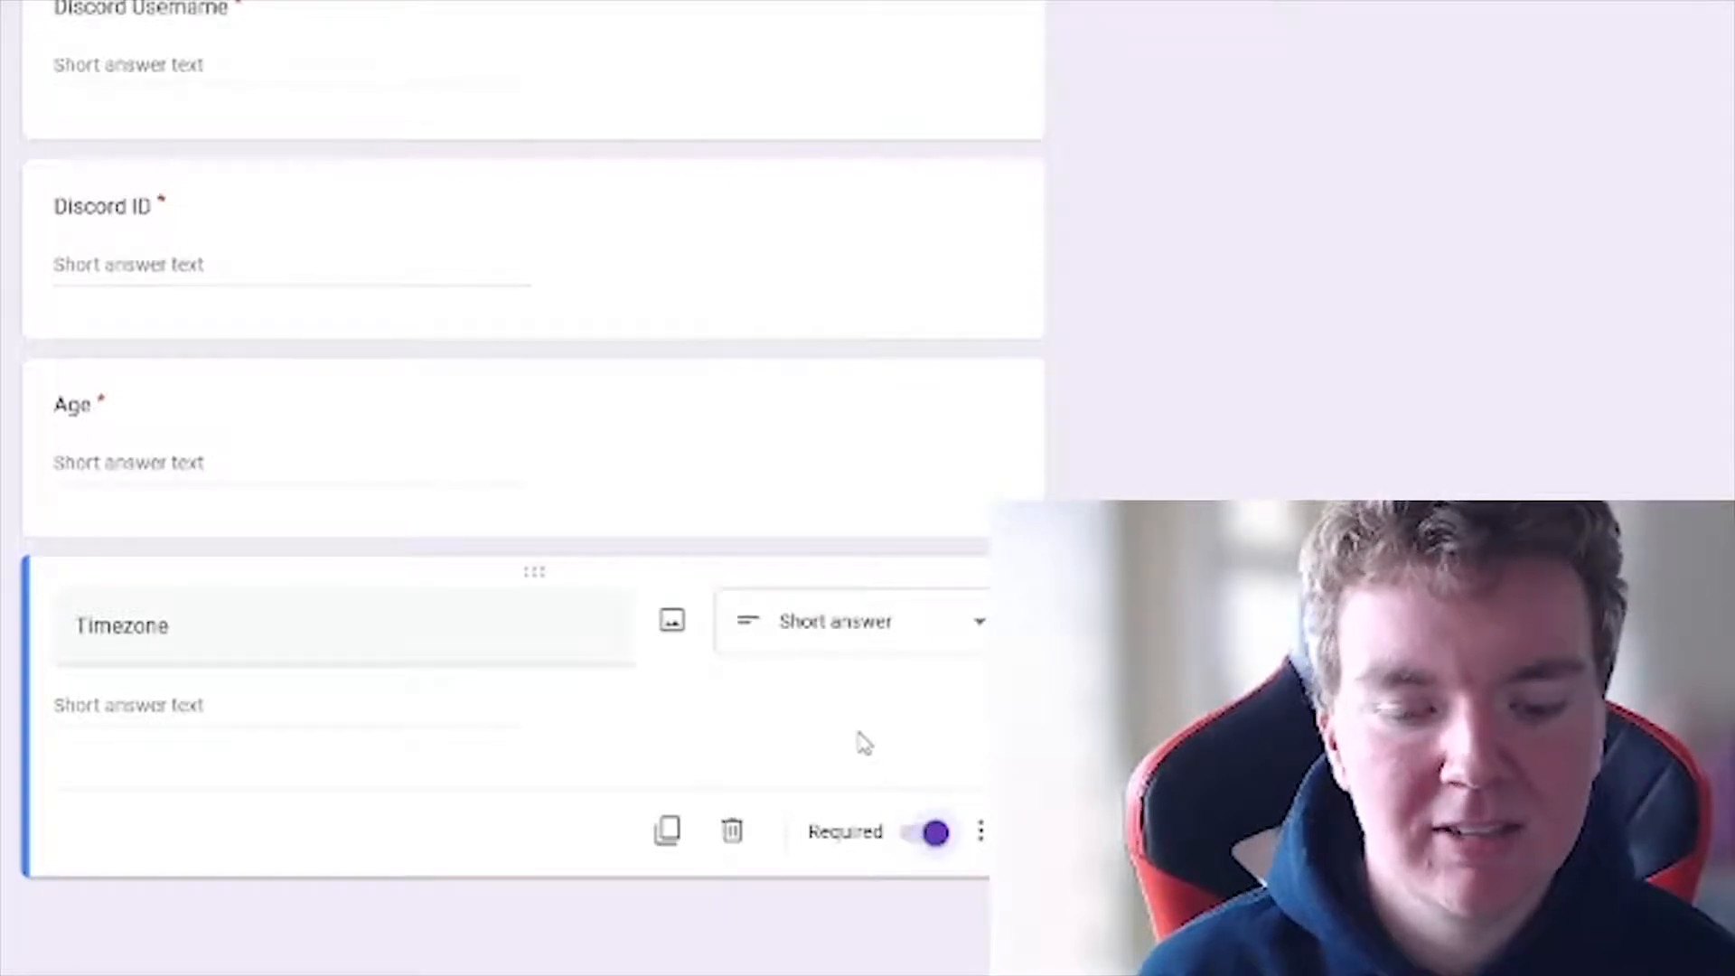
- Add a third section titled "Your Participation in Our Server" with the description "Let's learn about your participation."
scroll(596, 61, up, 3)
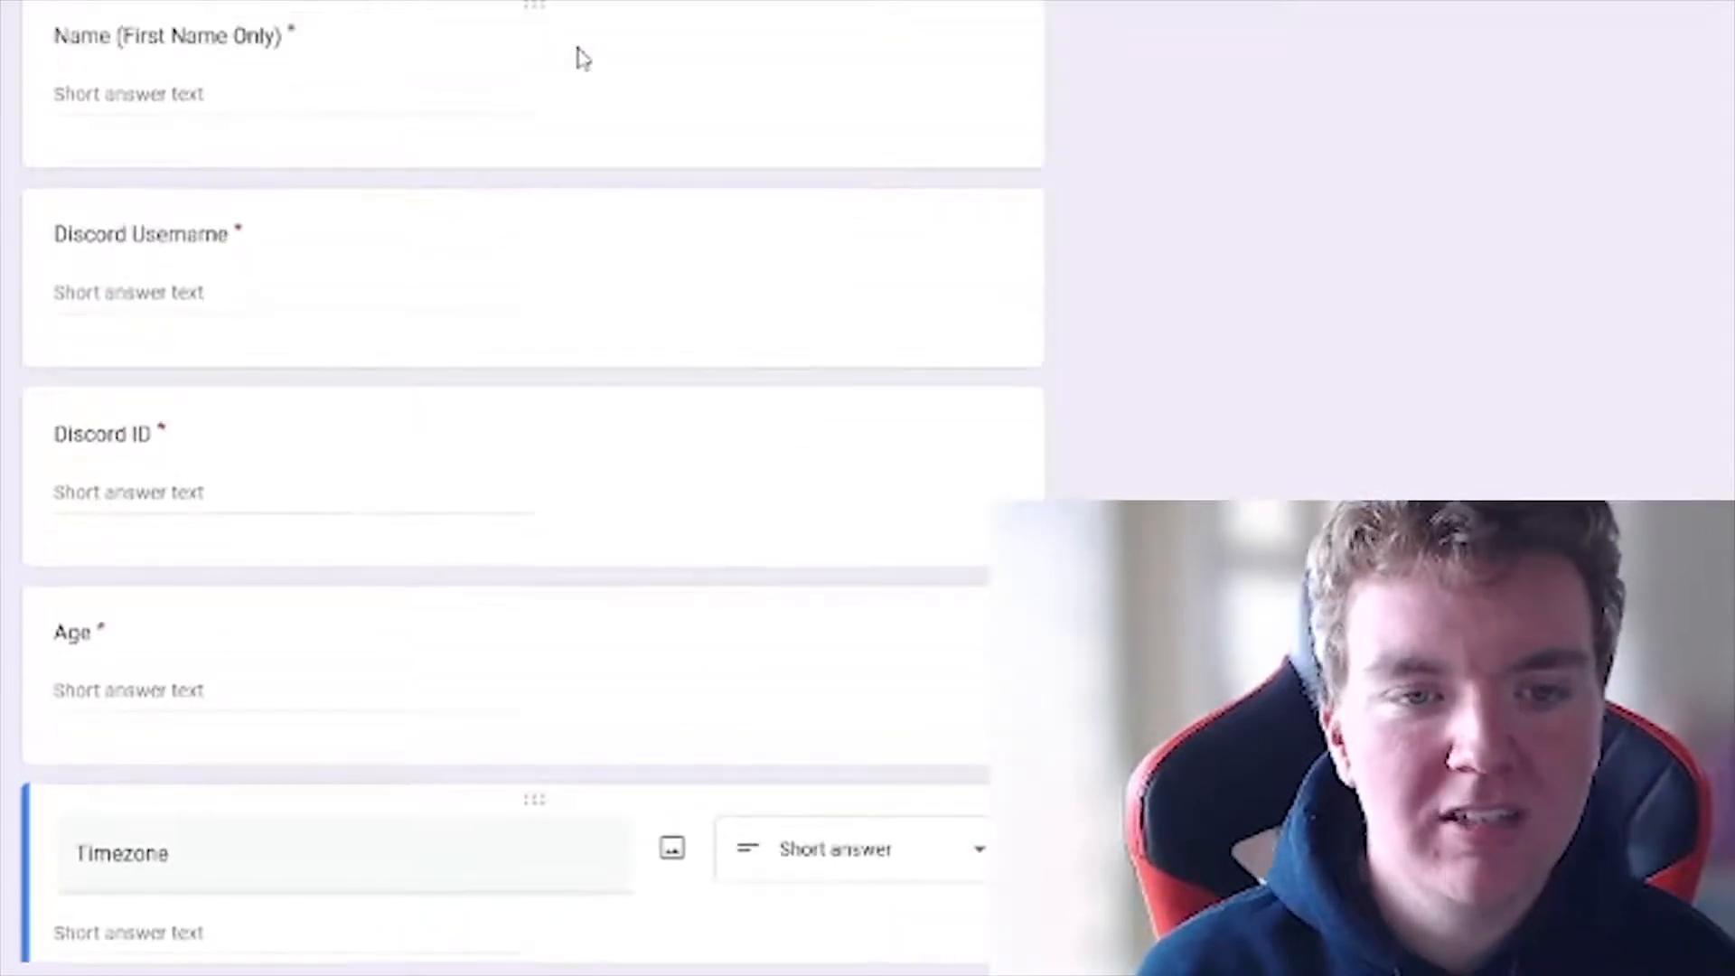
scroll(482, 67, down, 3)
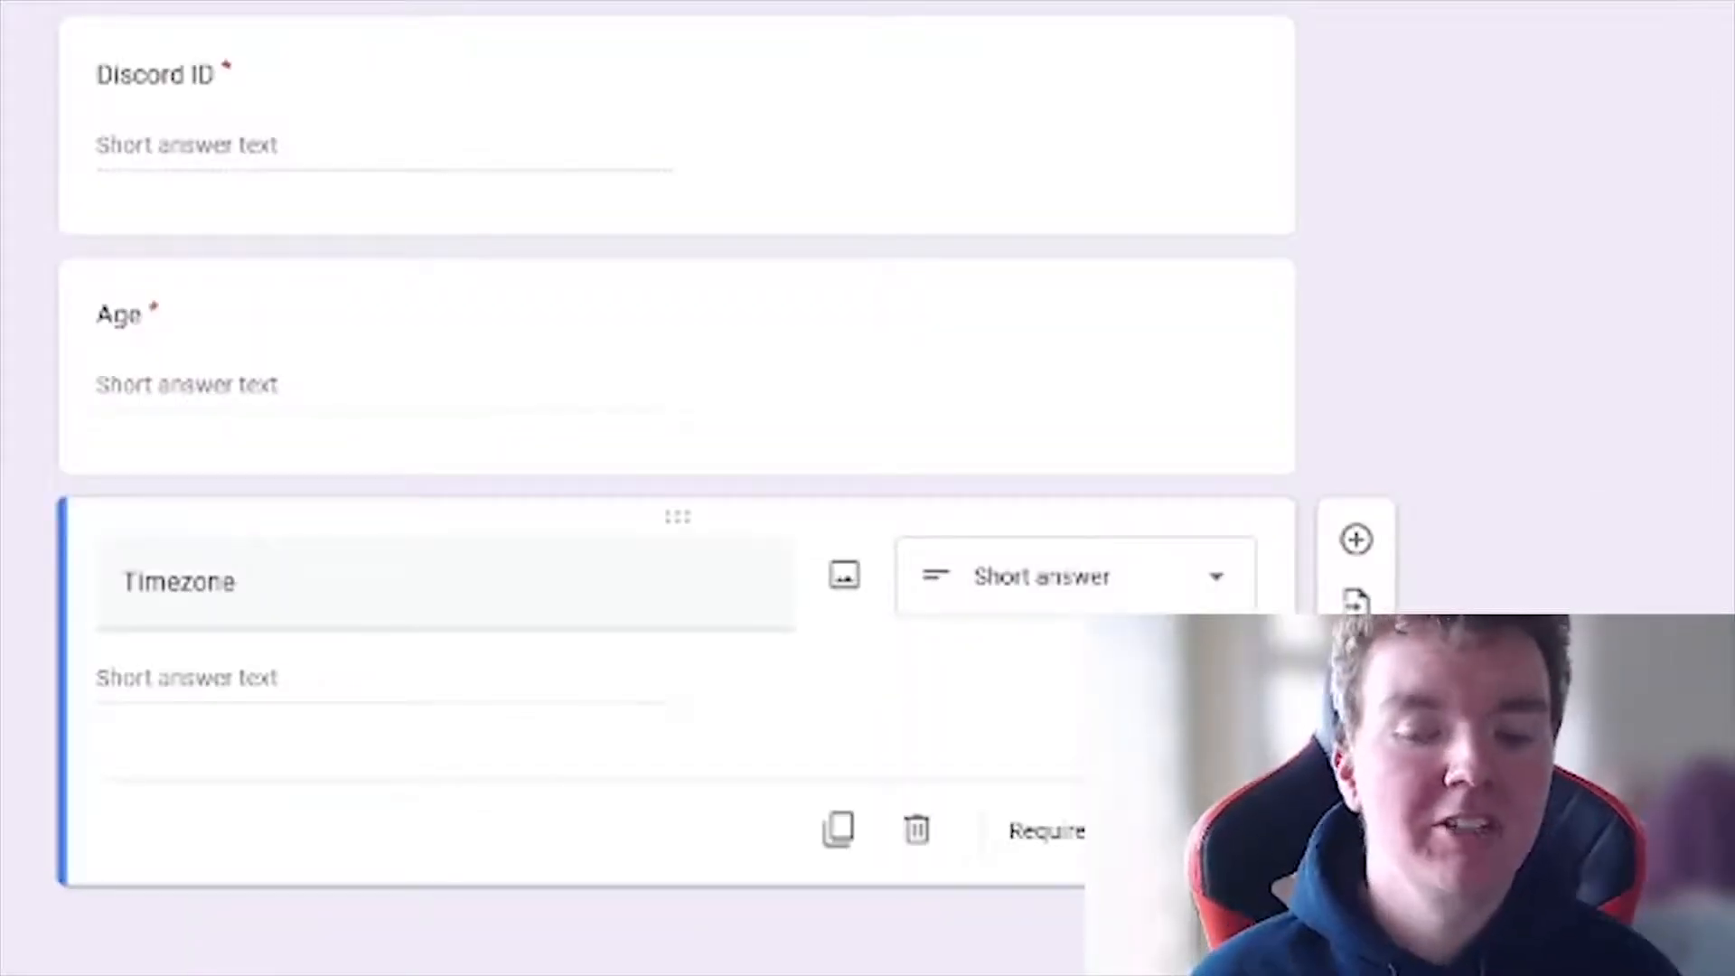
click(1356, 855)
scroll(479, 859, down, 1)
click(282, 758)
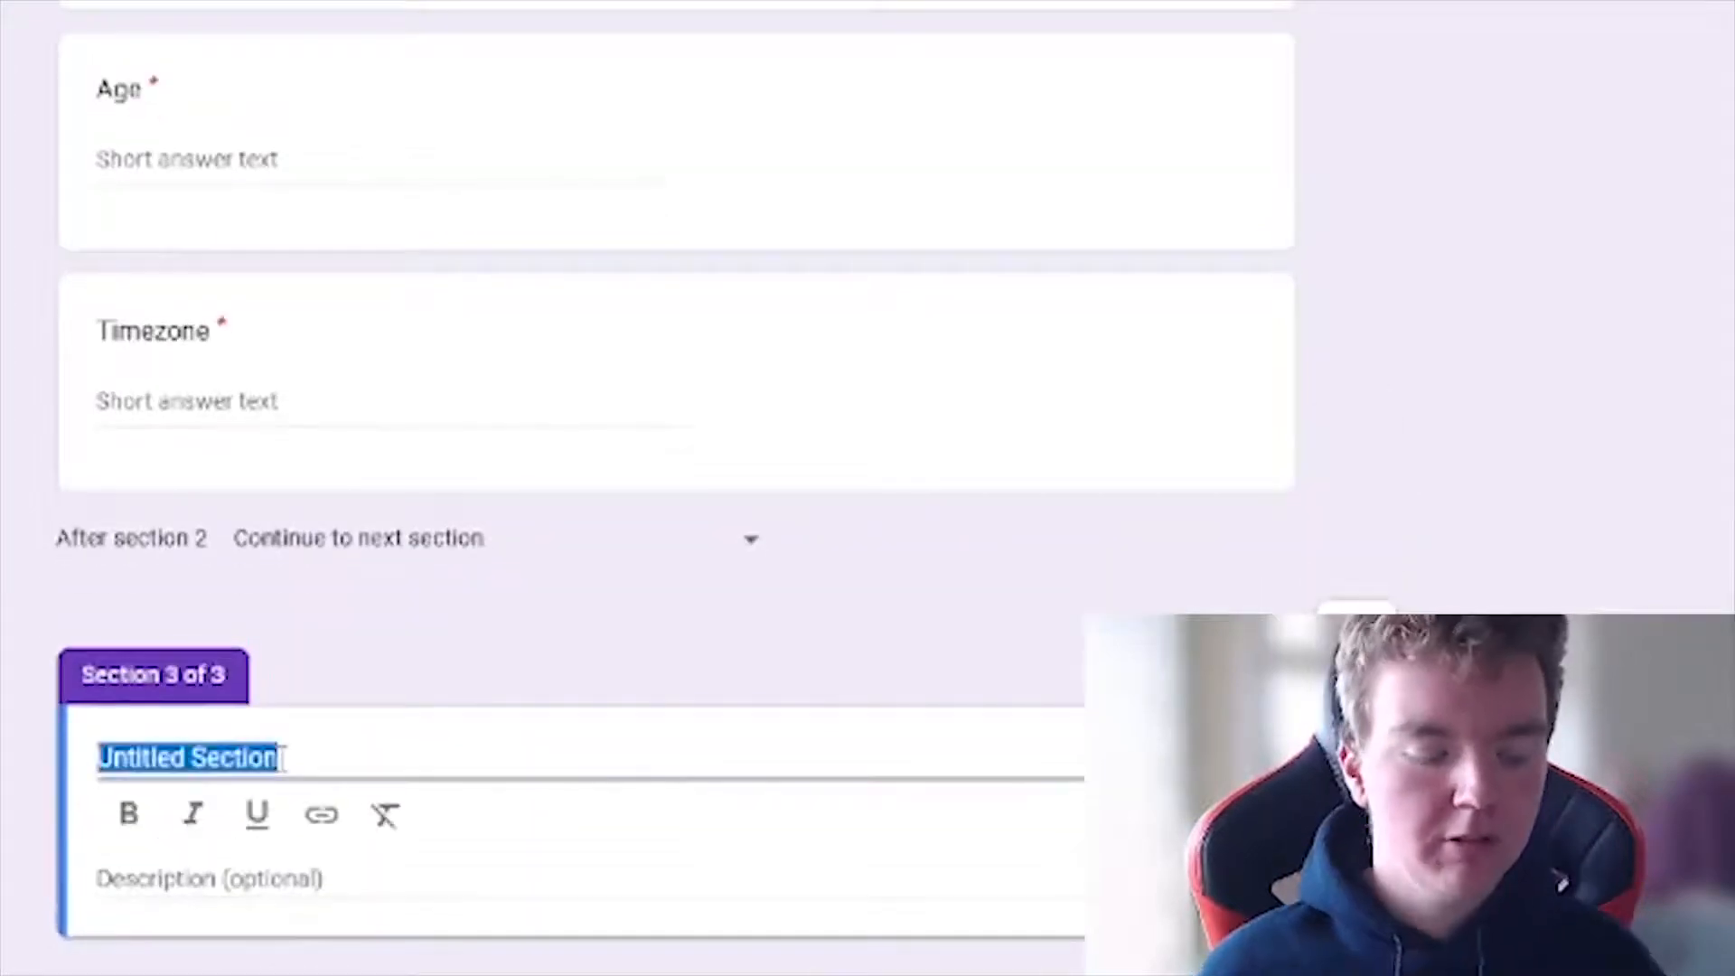
text(Yo)
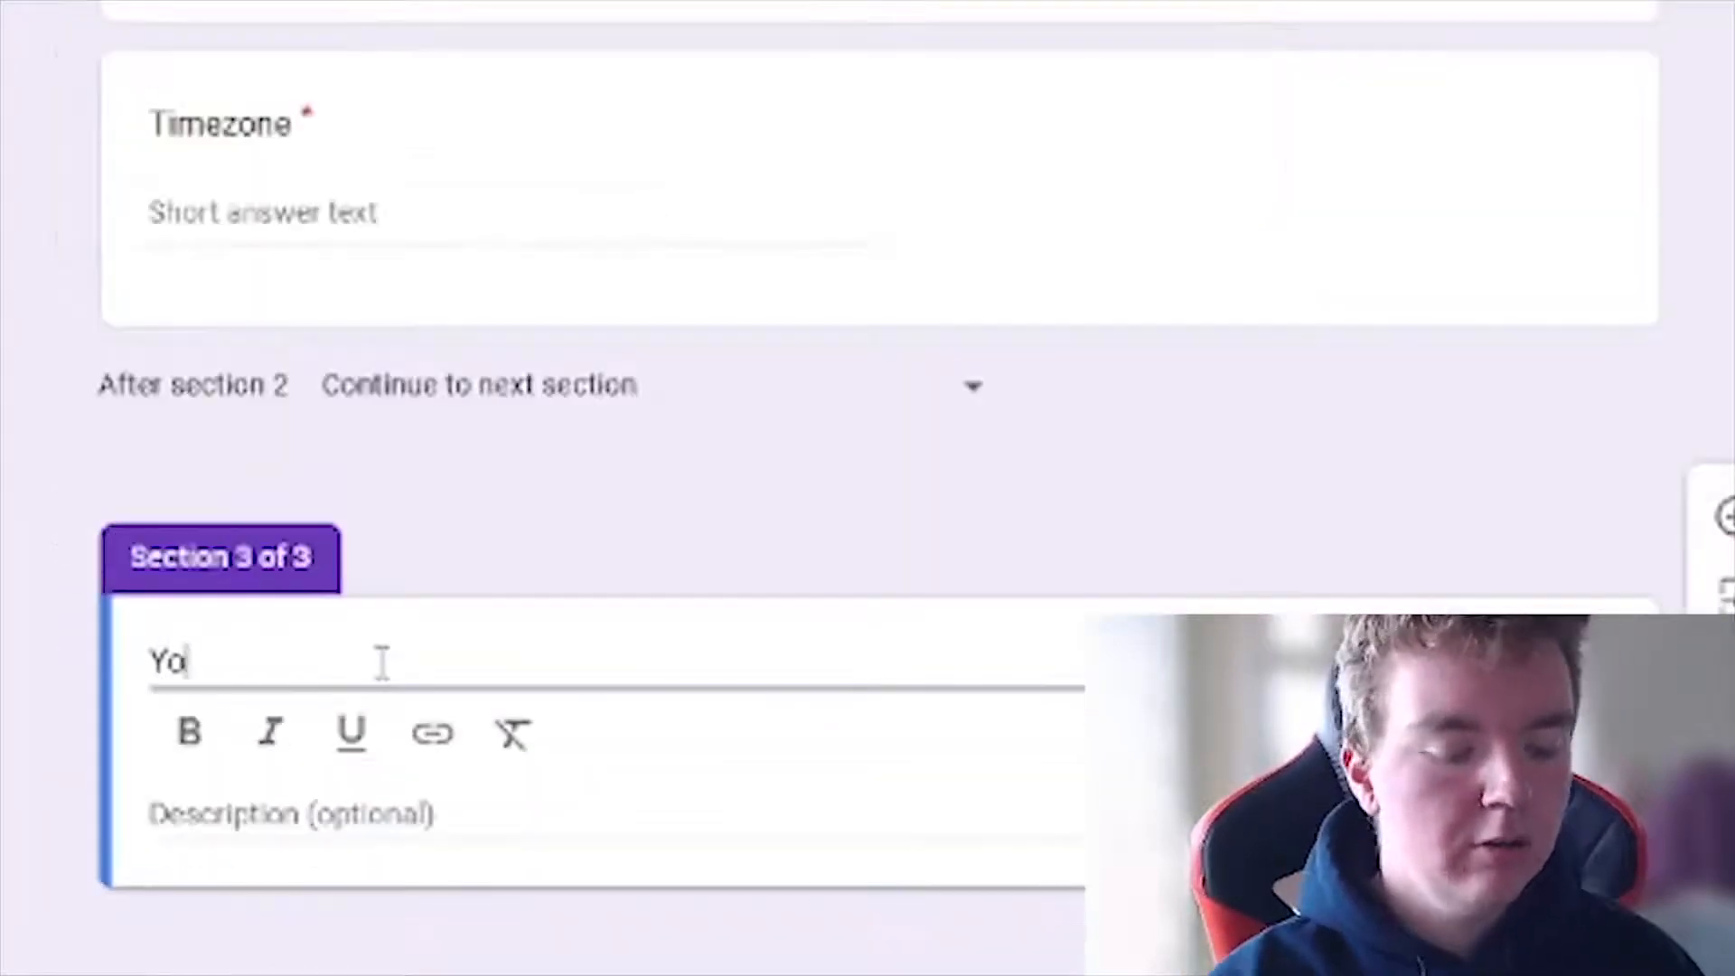
text(ur Participation in)
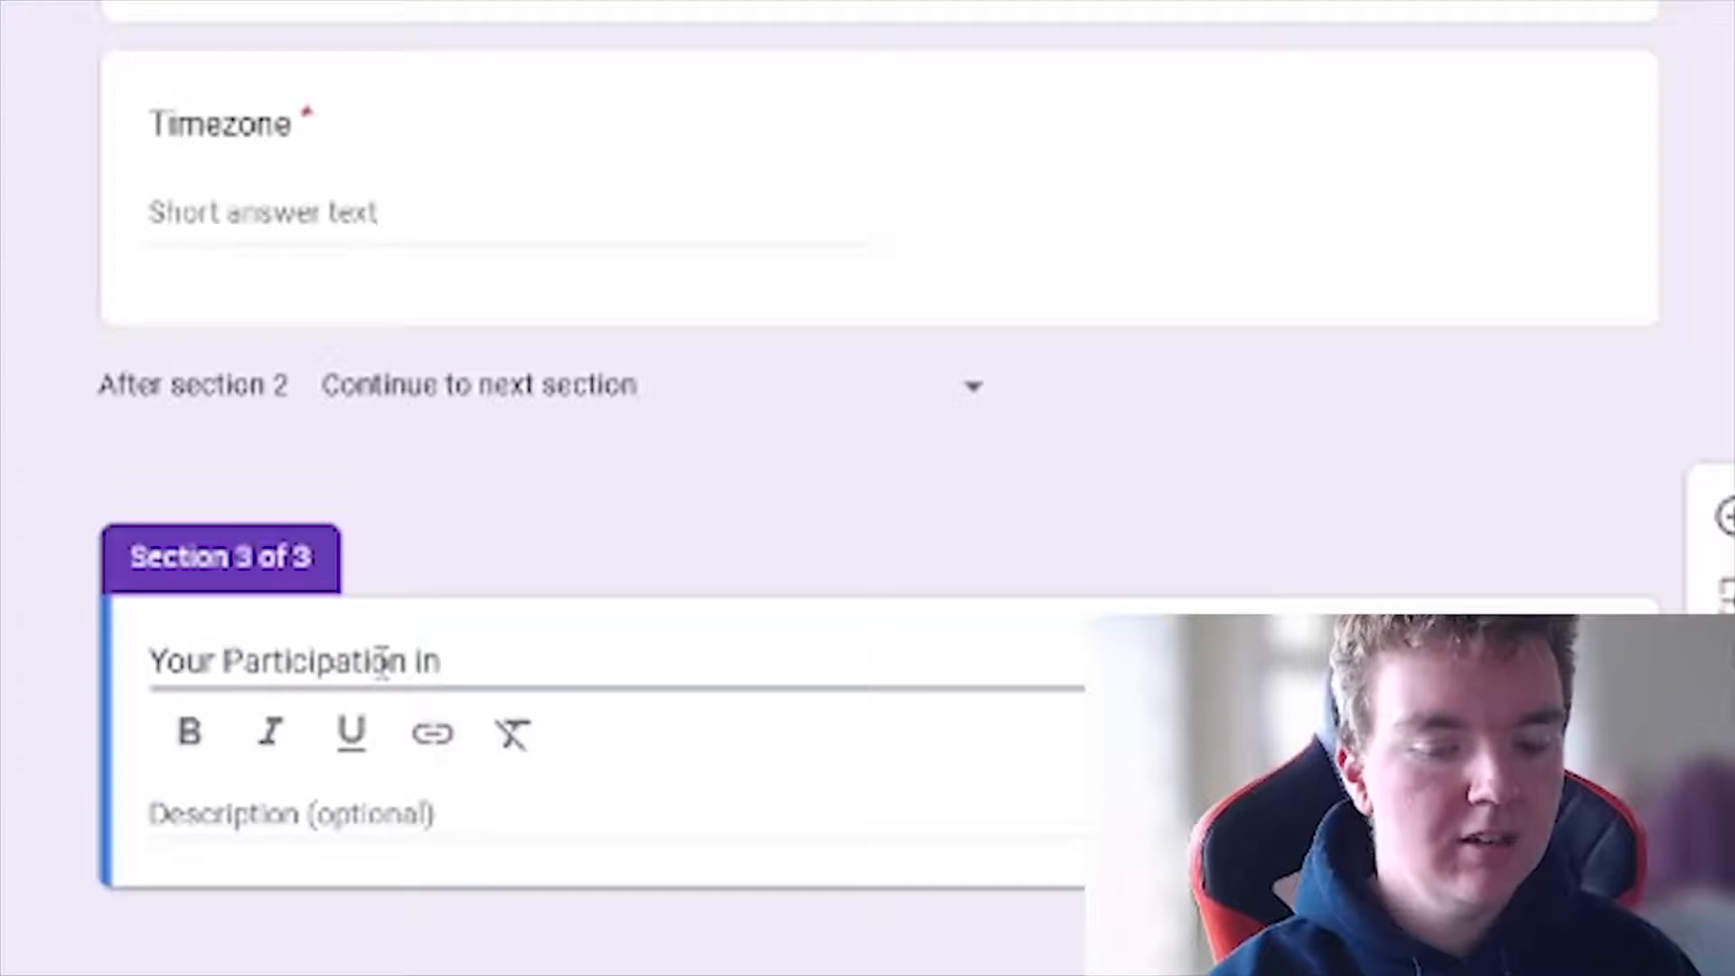
text( our server)
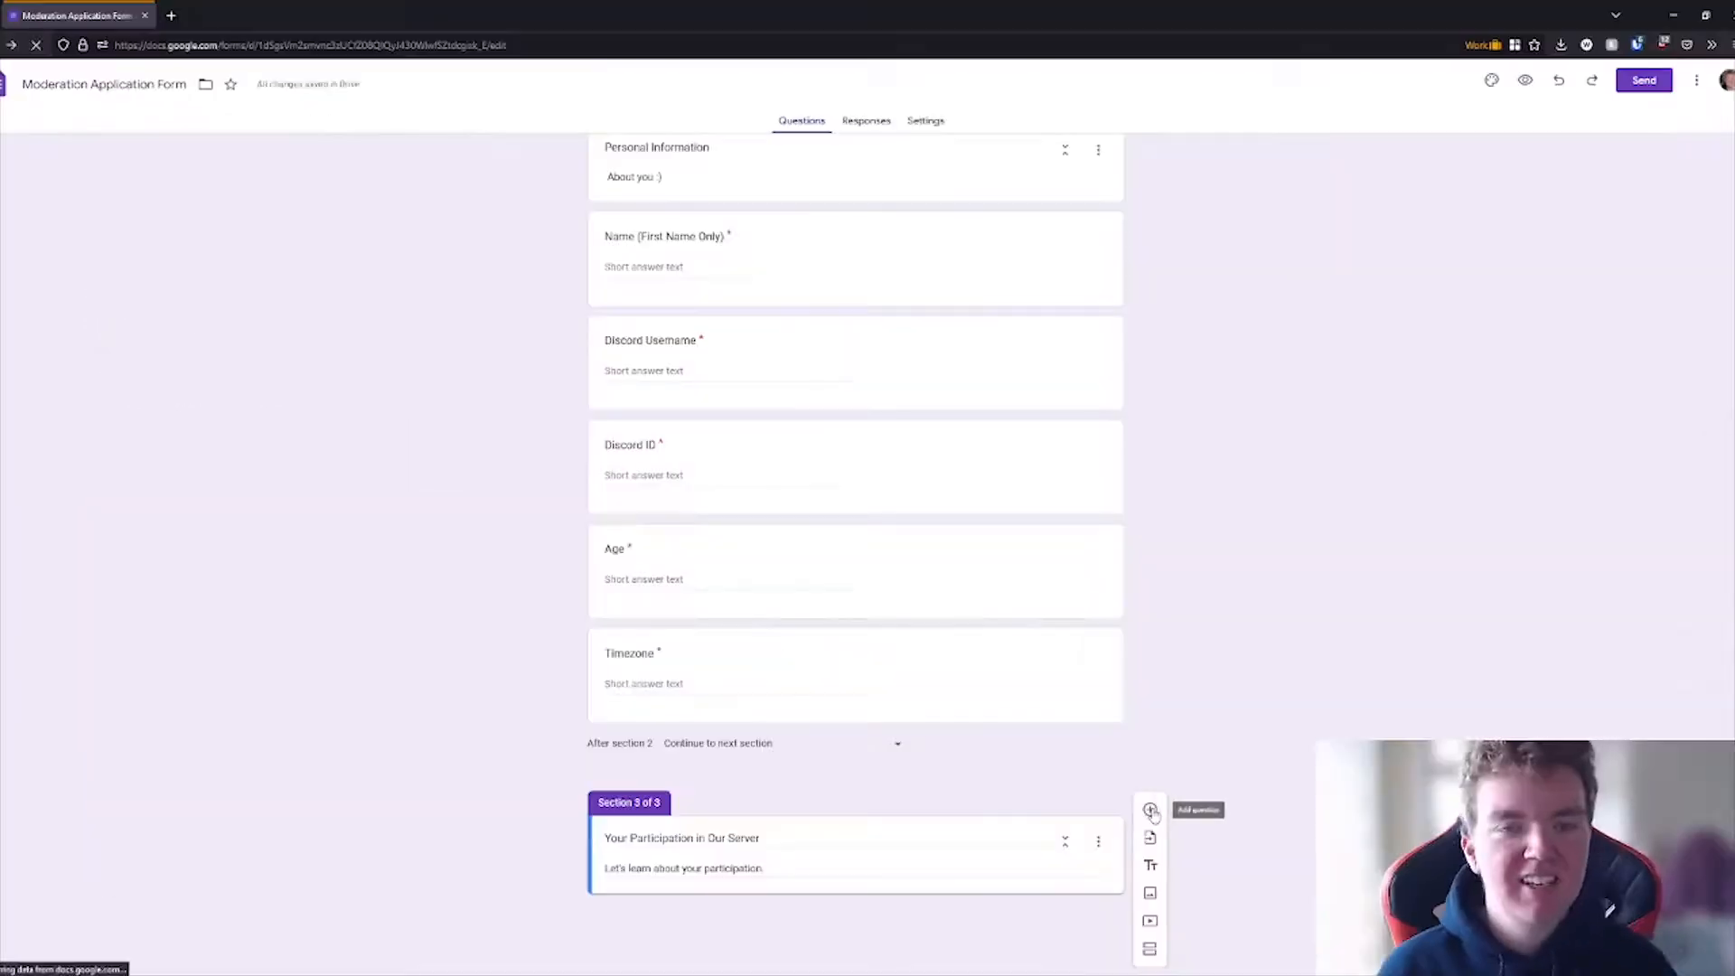
- Add a required paragraph question to section 3 titled "Tell us in your own words, what is this server about?"
scroll(1151, 801, up, 3)
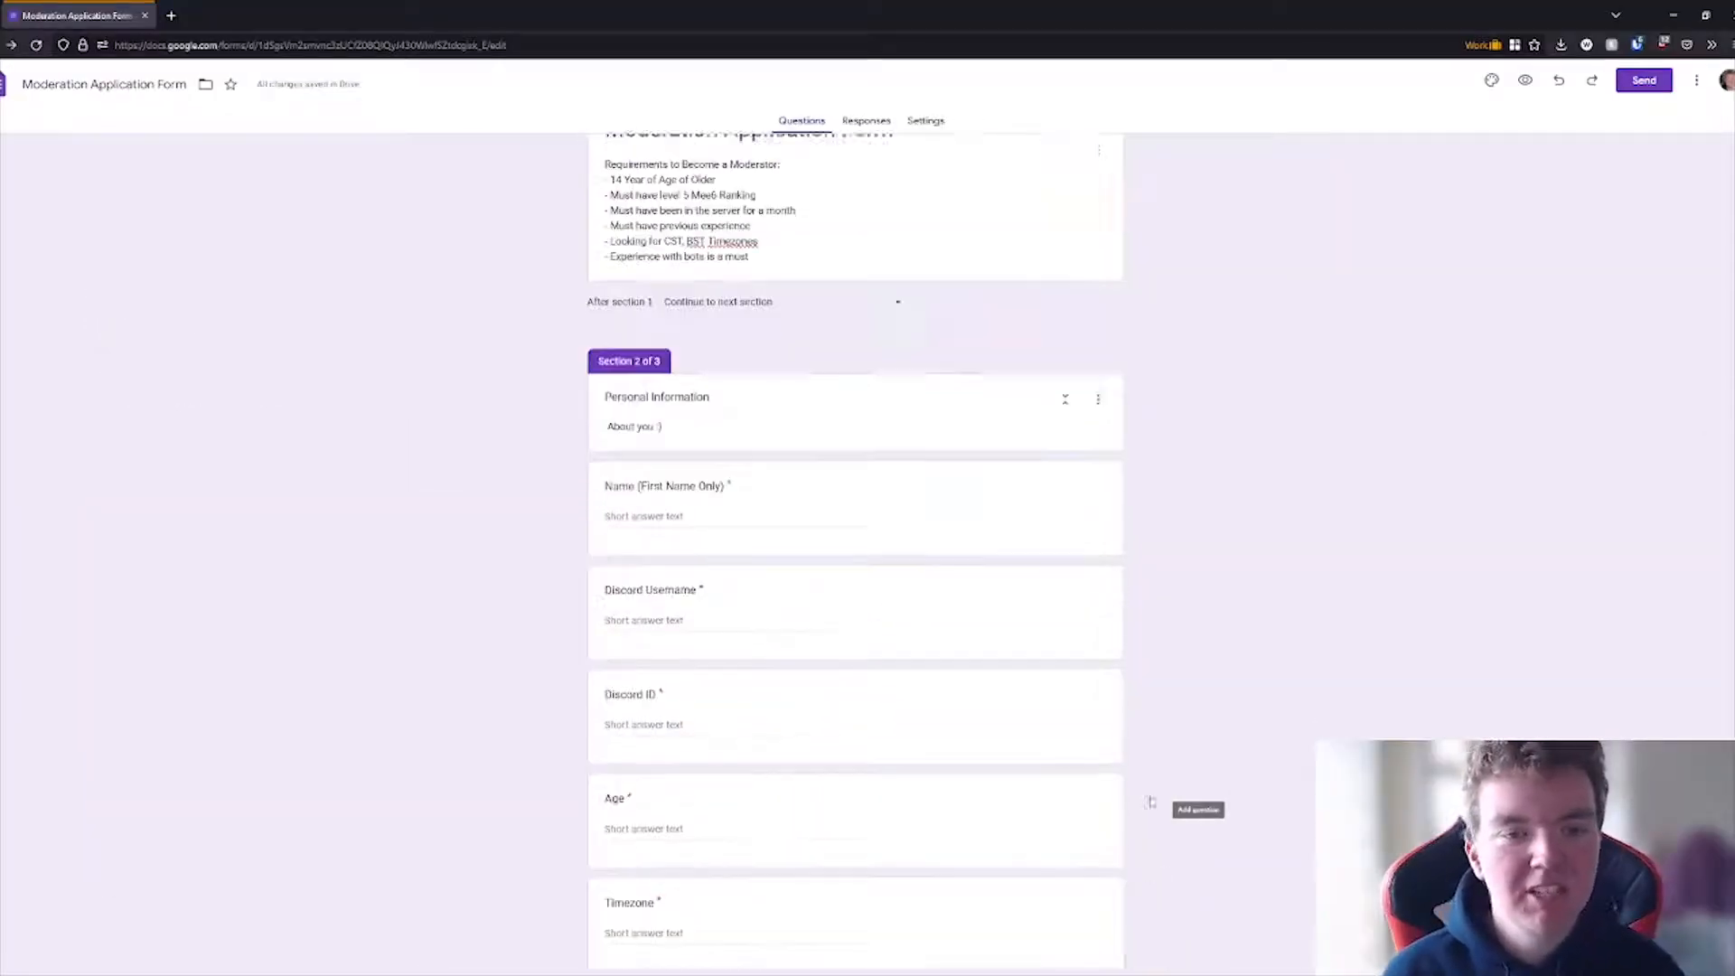
scroll(1150, 801, up, 1)
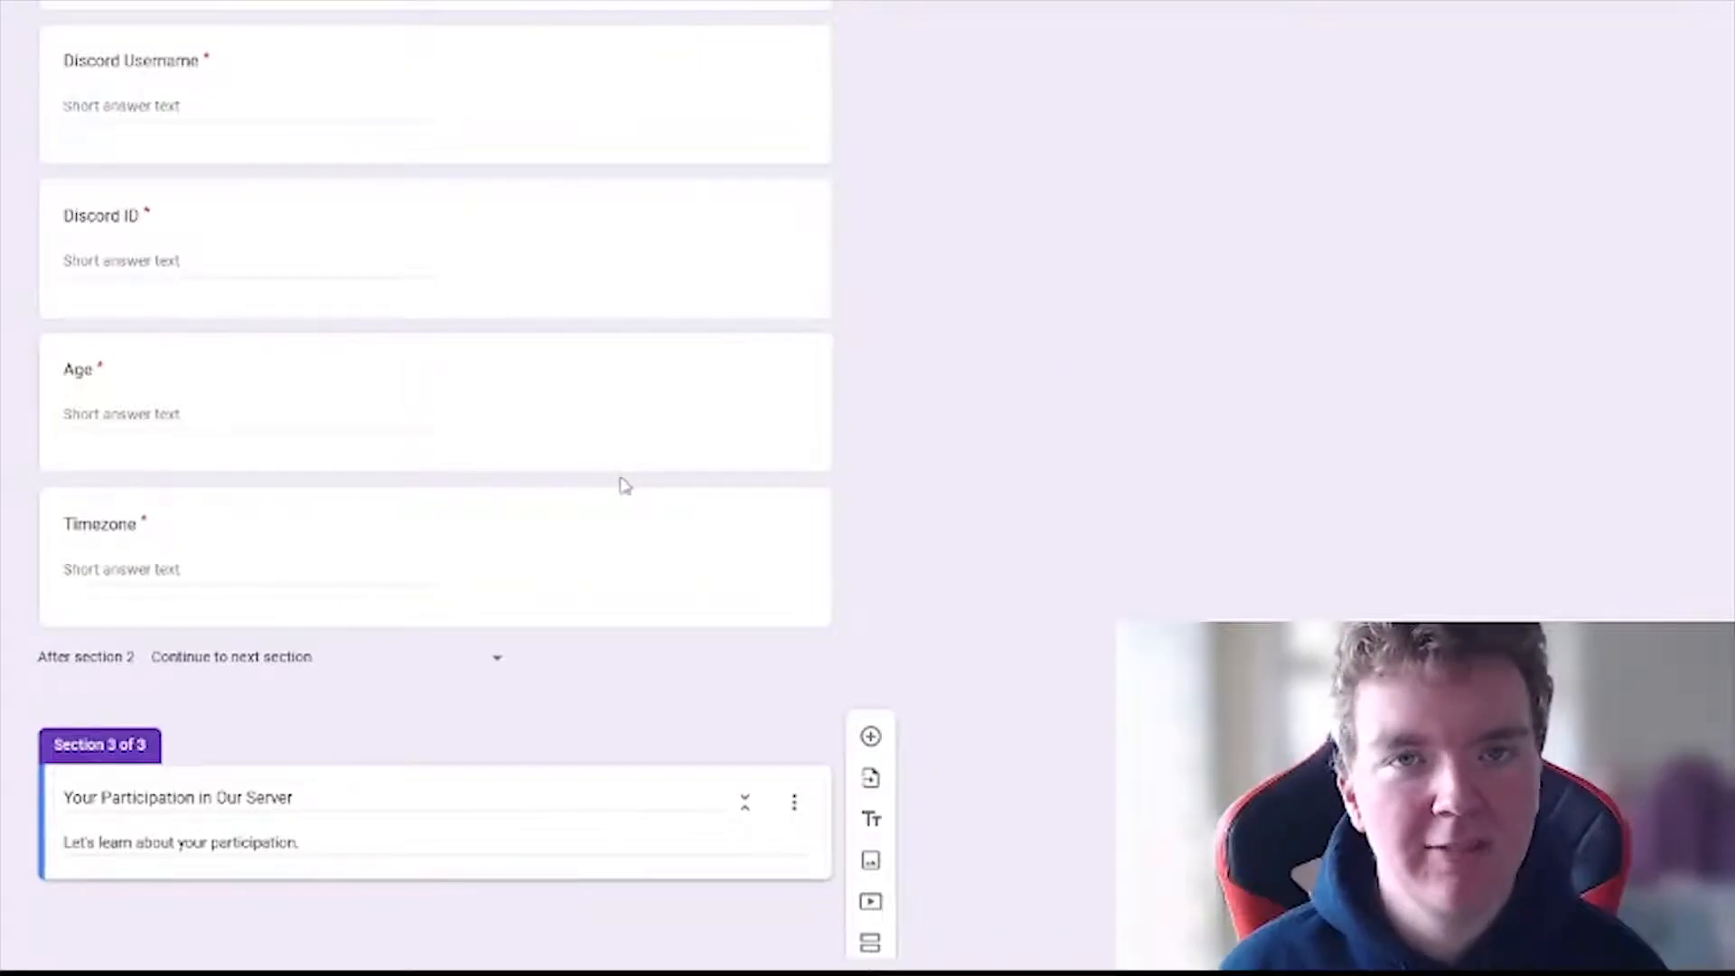
click(873, 738)
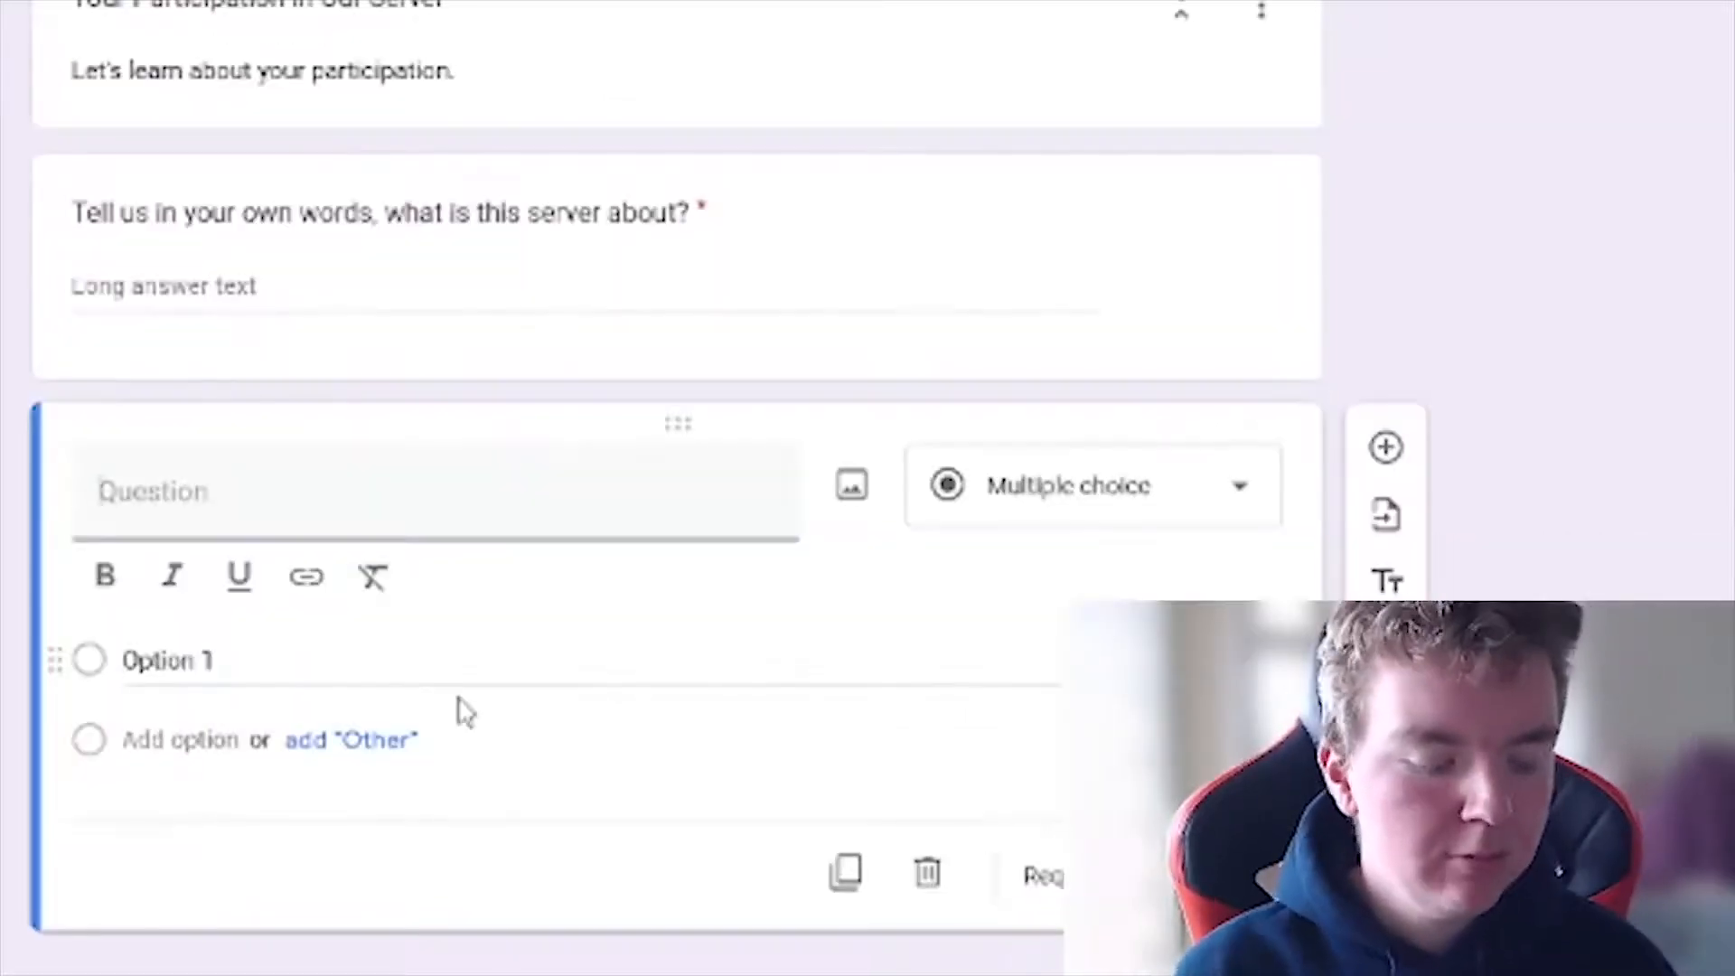
- Add a required short-answer question "What's your Mee6 rank?" with the description "Use /rank in the bot commands channel."
text(What)
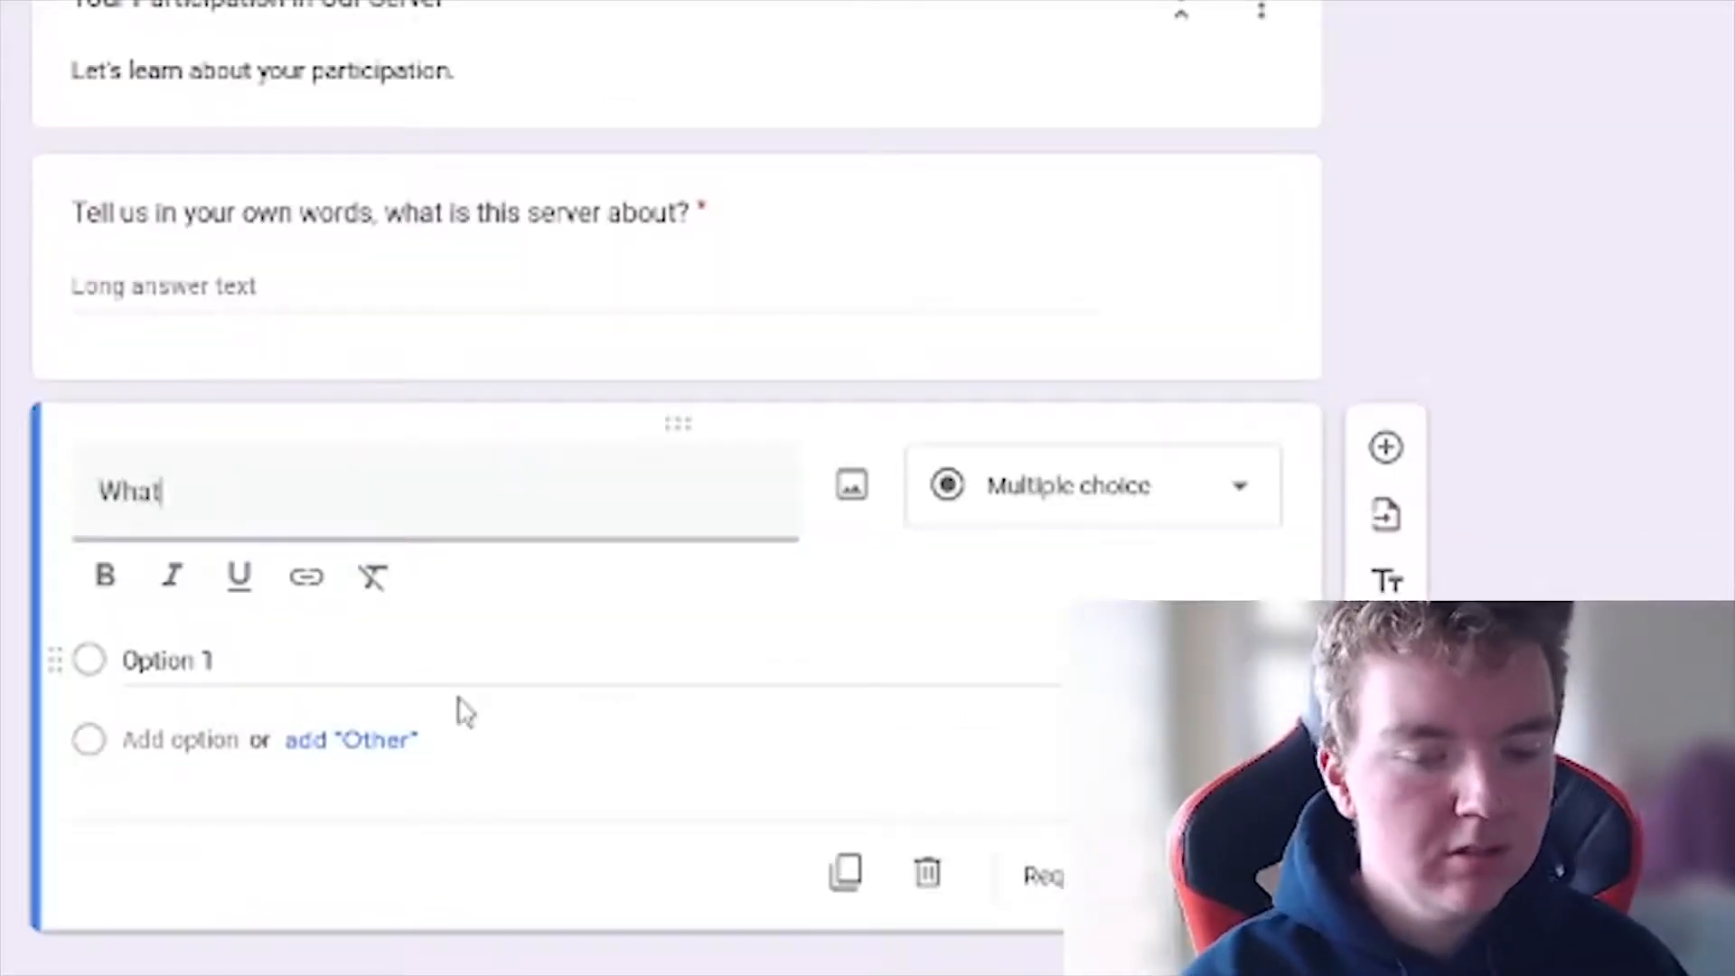
text('s your Mee6 r)
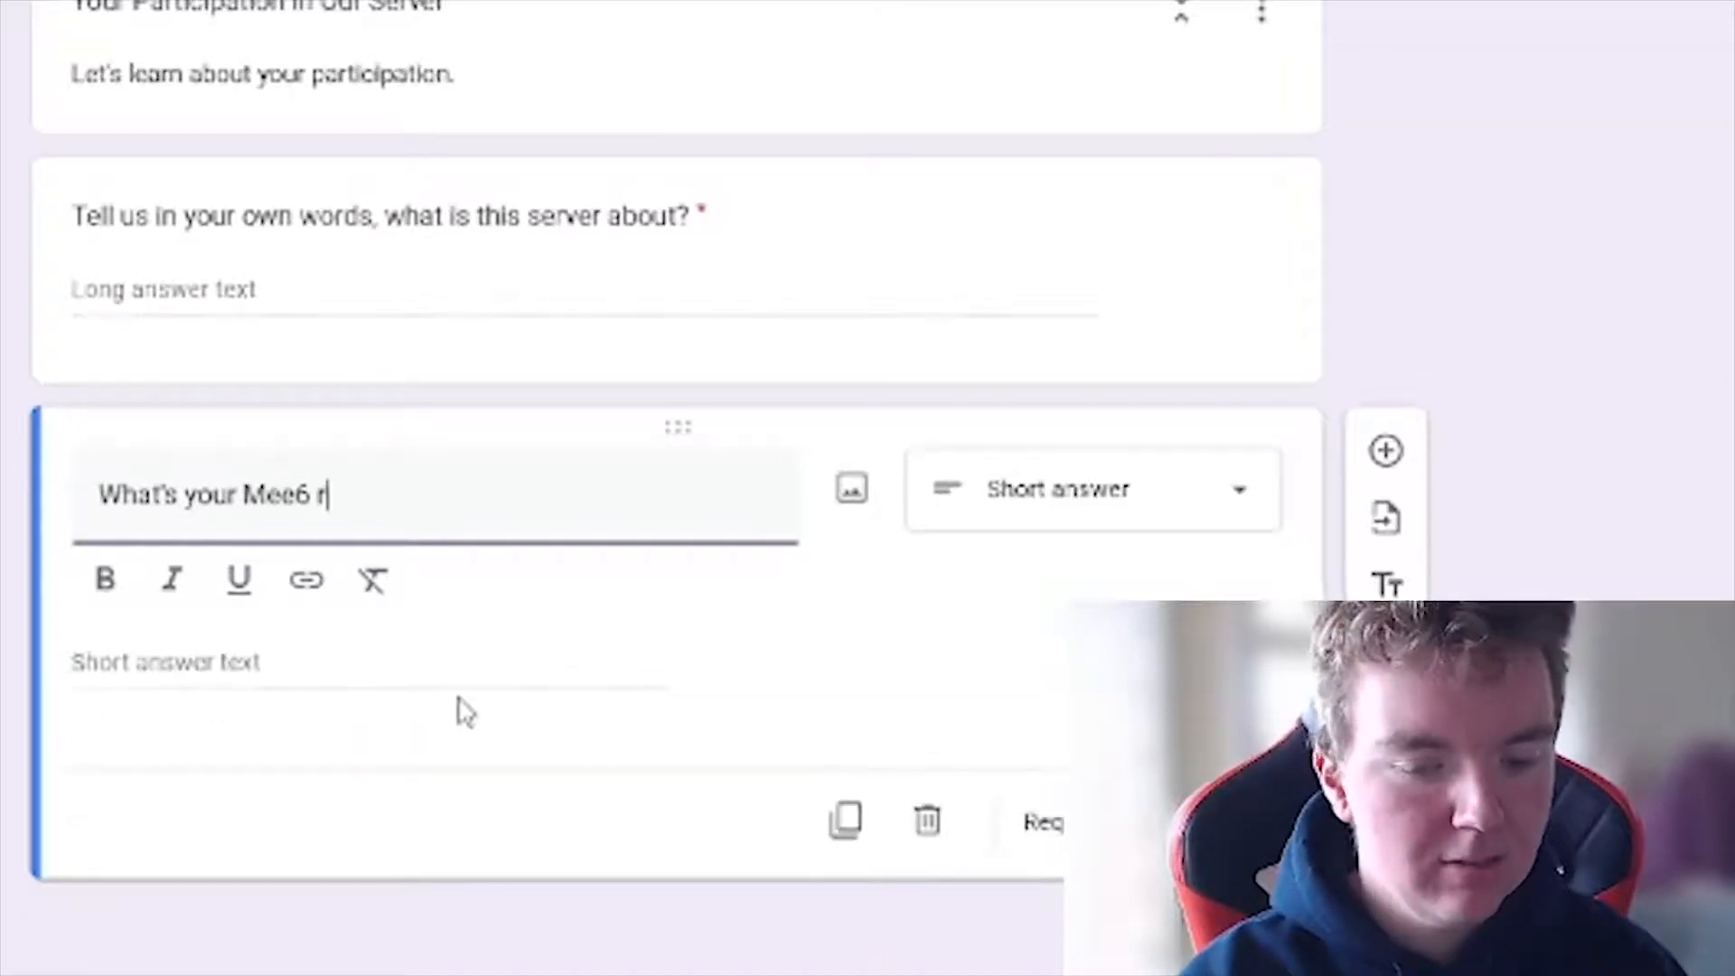
text(ank?)
click(1233, 821)
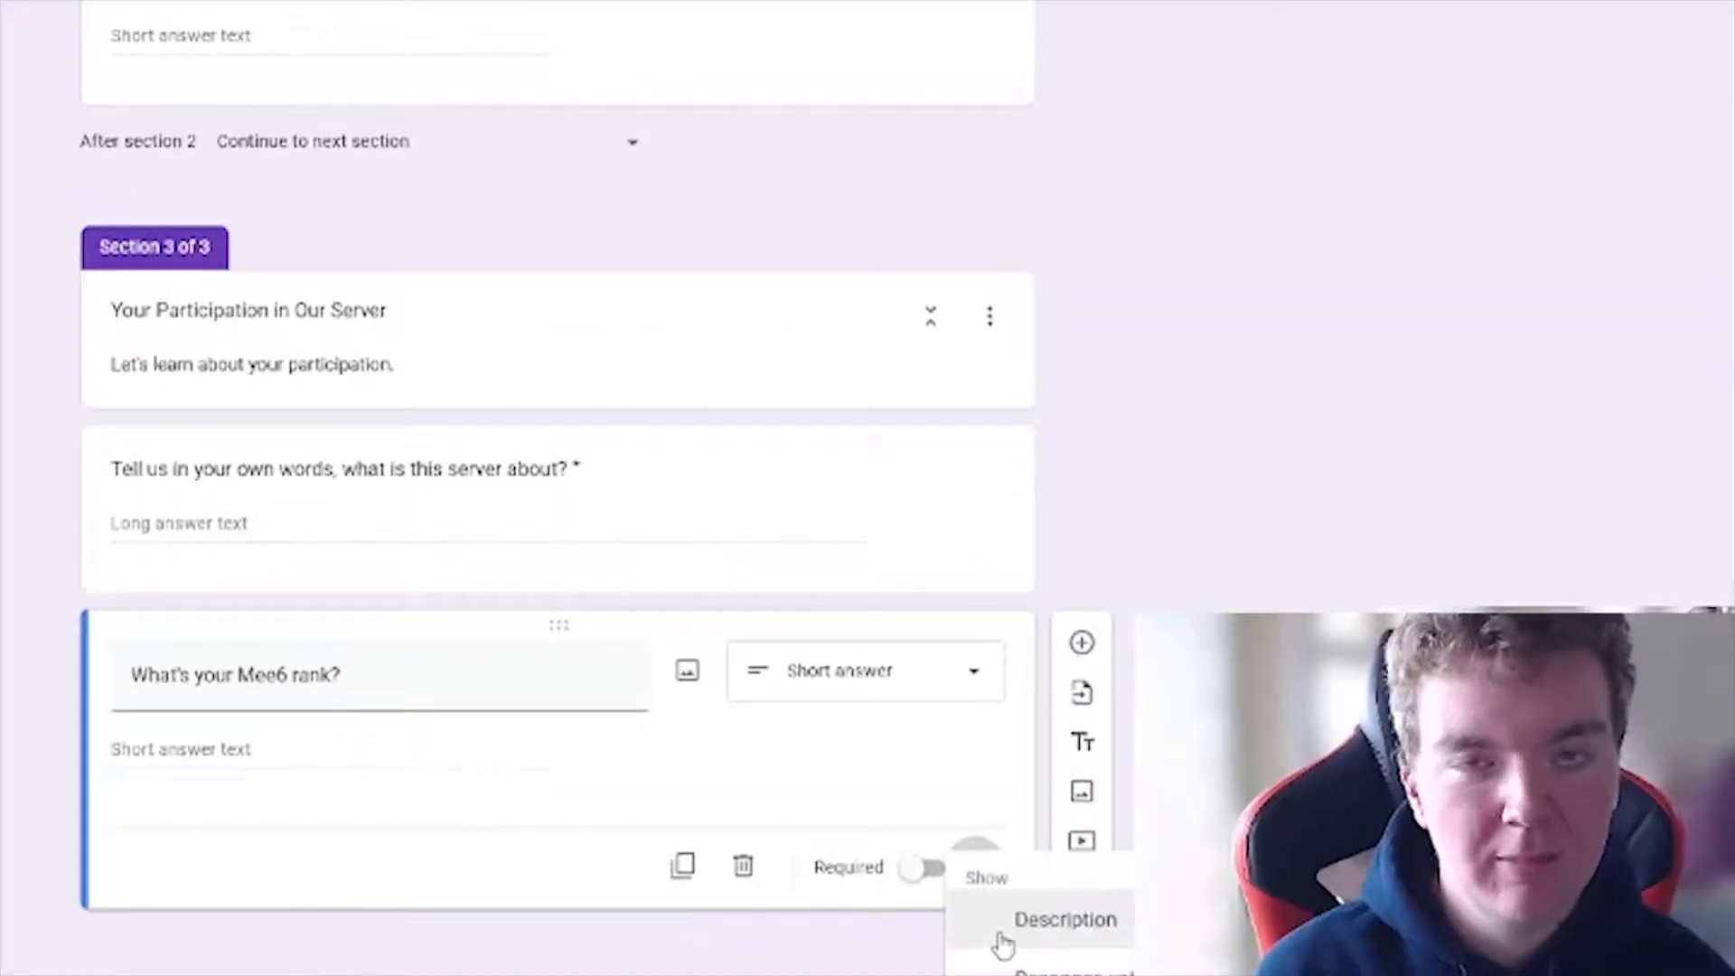
click(1003, 940)
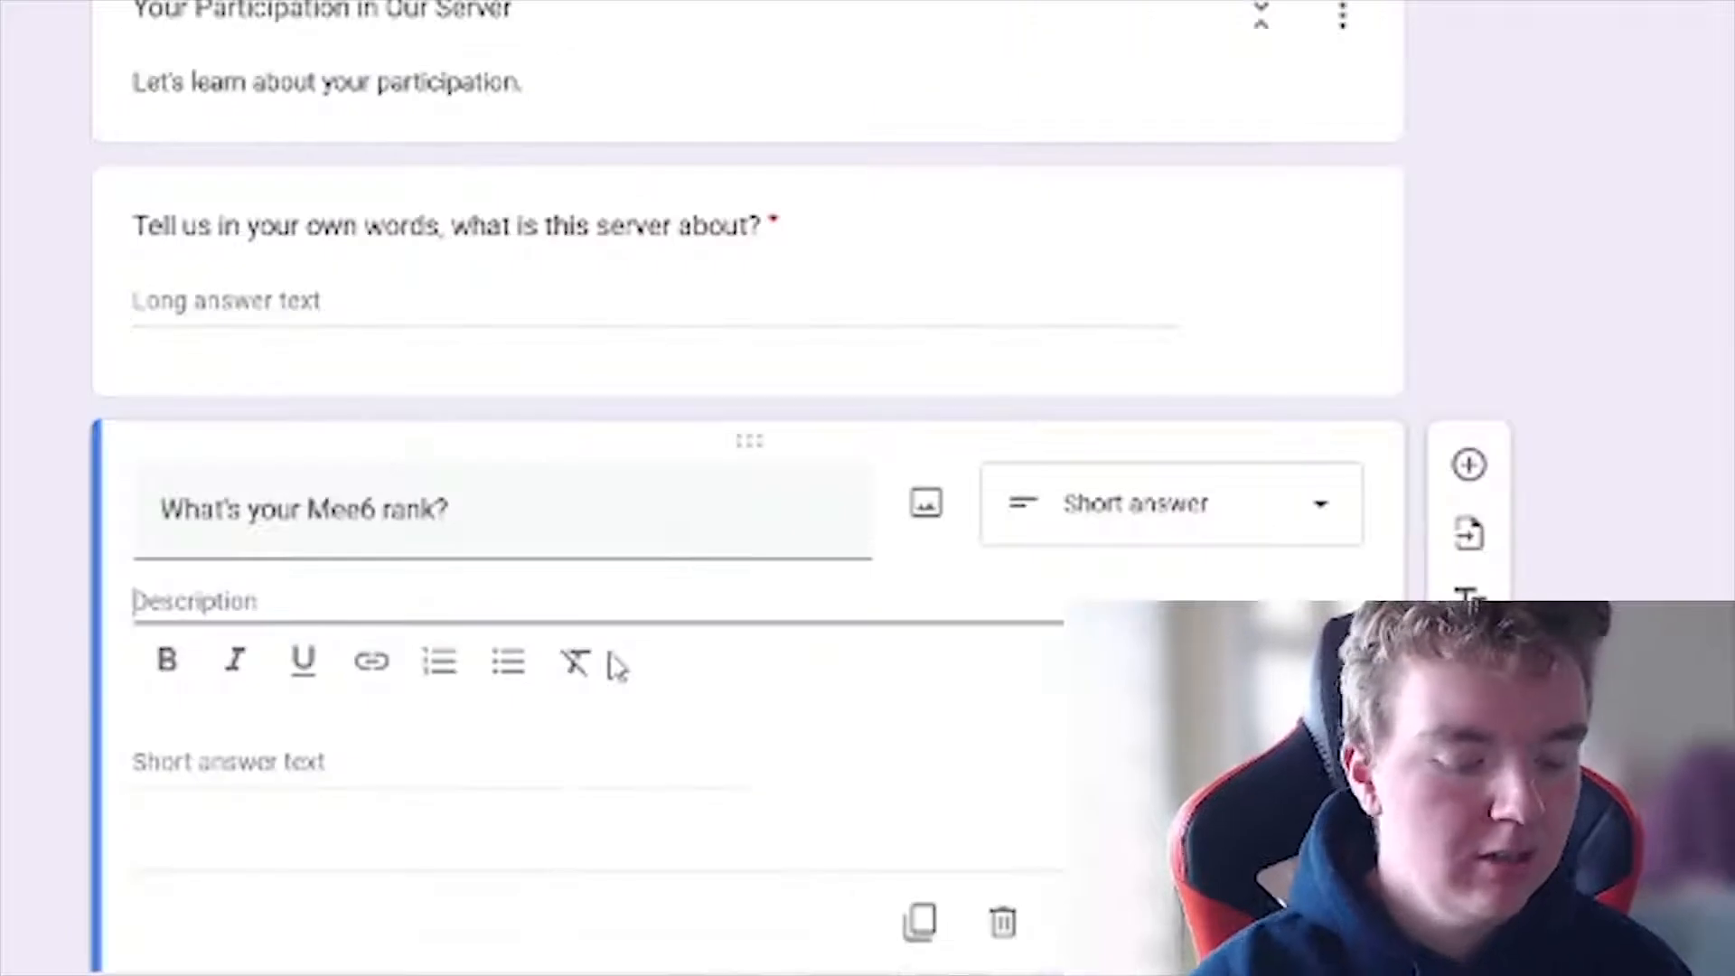
text(use /rank in the bot comma)
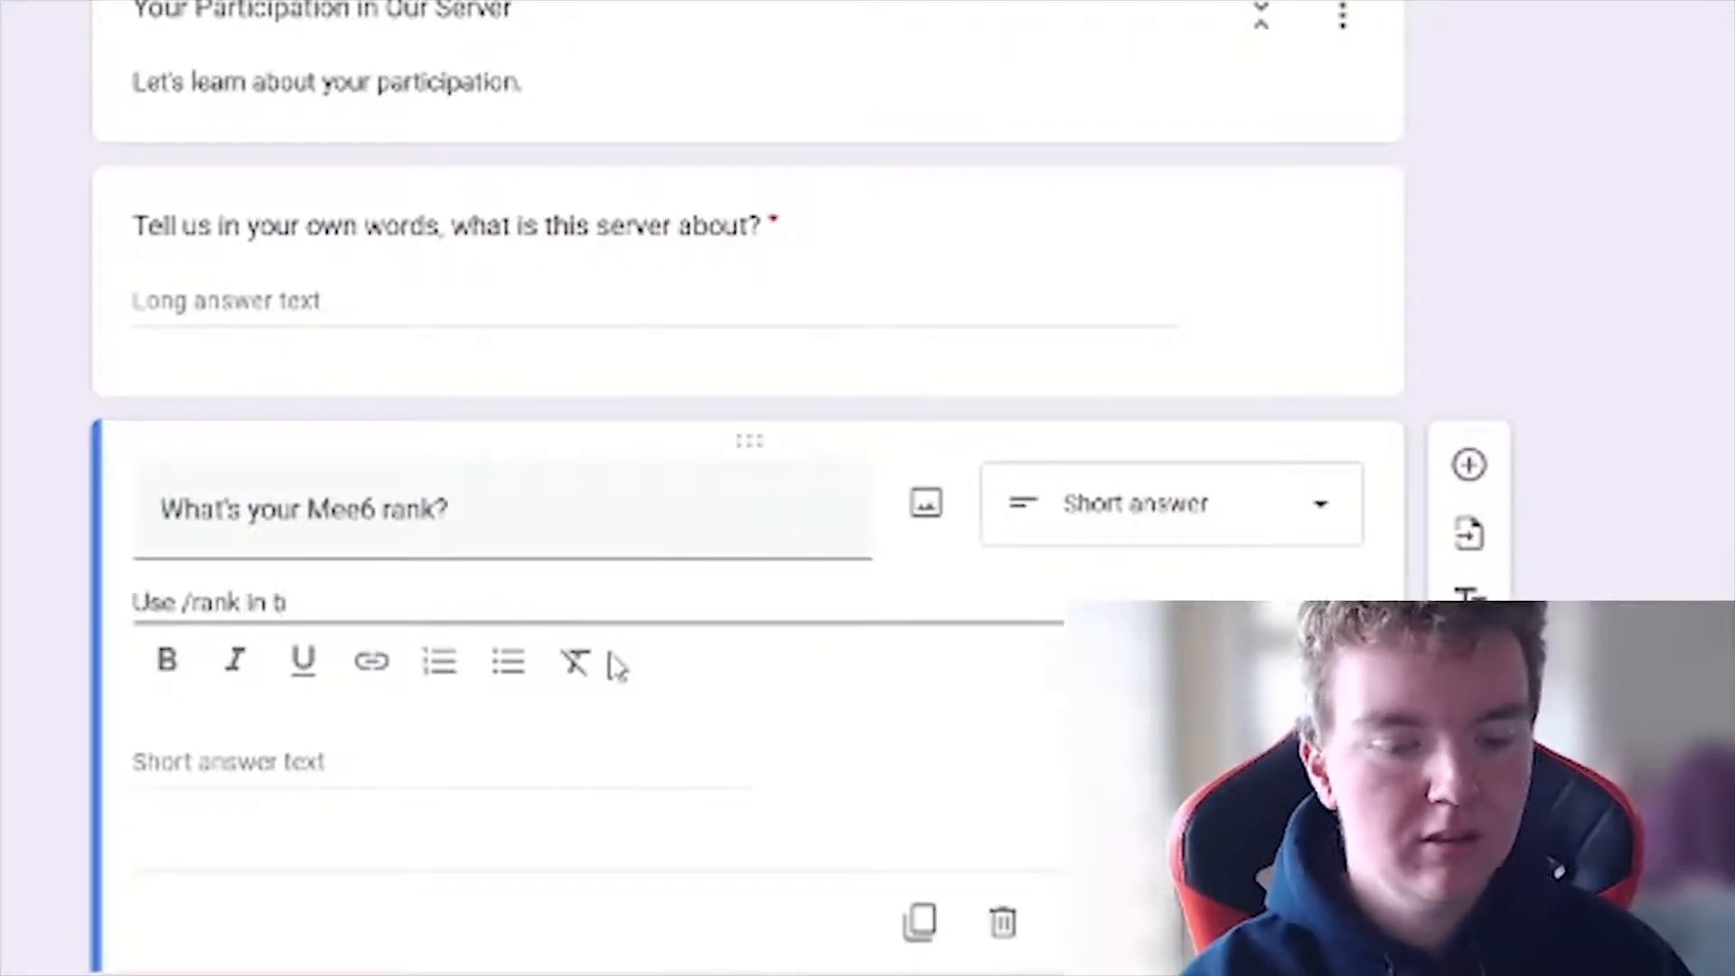
text(nds channel.)
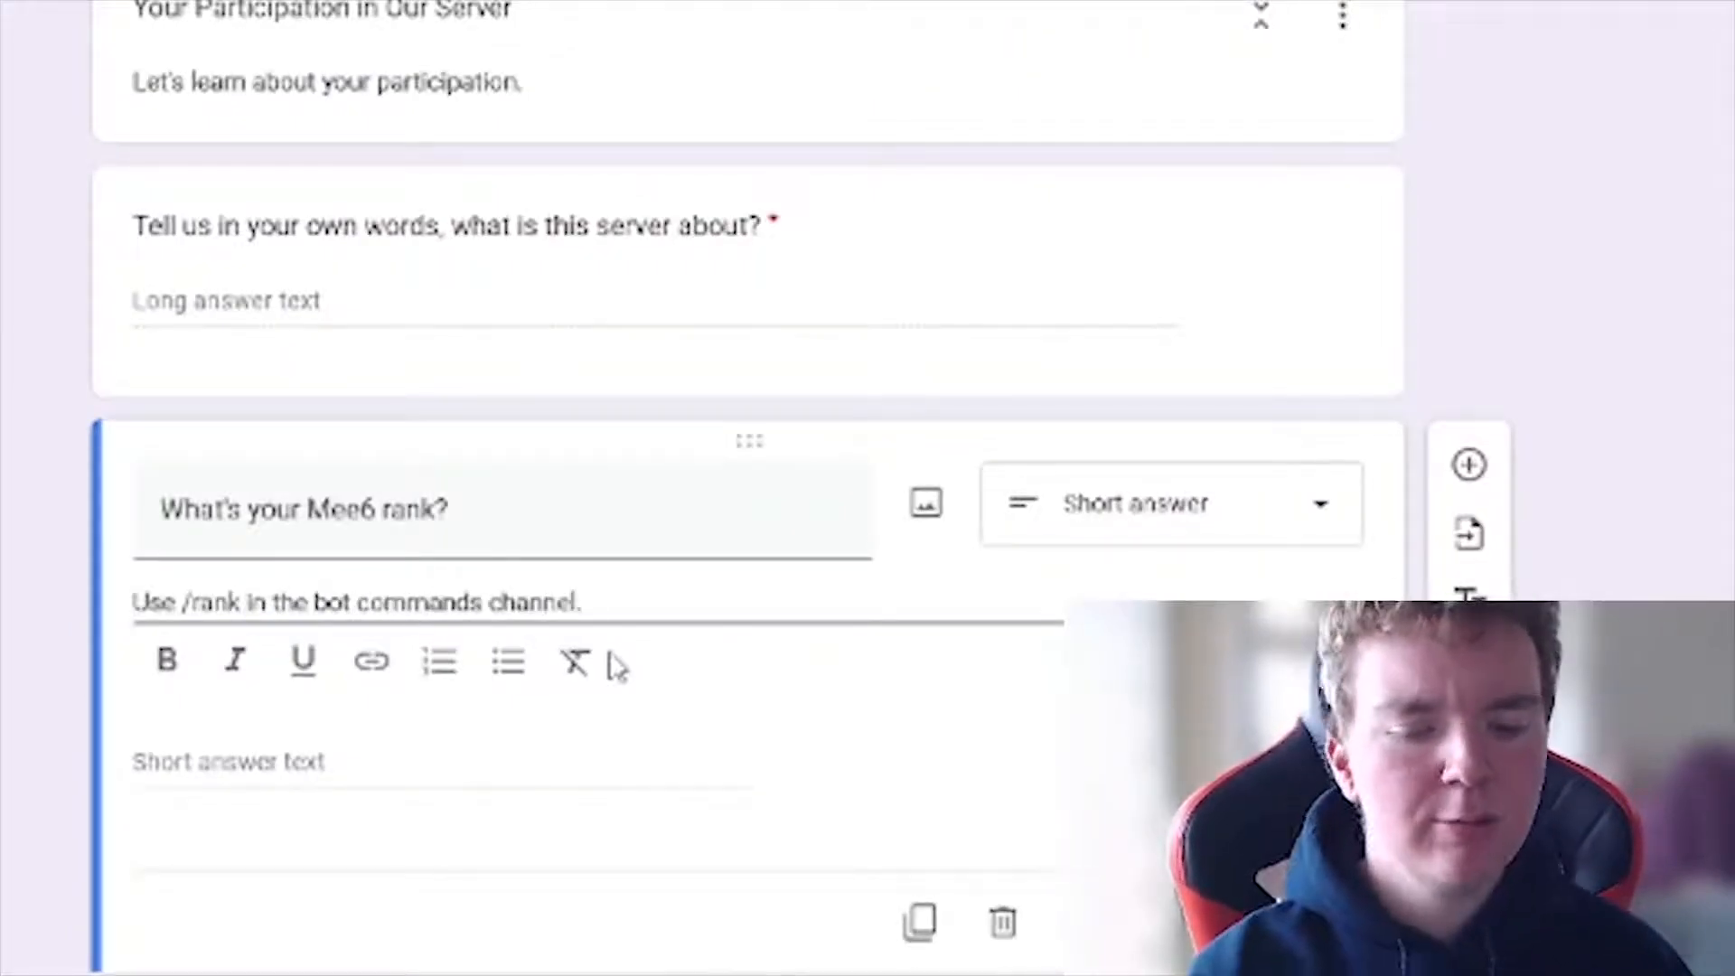
- Add a required short-answer question "How long have you been in the server?" with the description "Use /whois in the bot command channel."
click(178, 560)
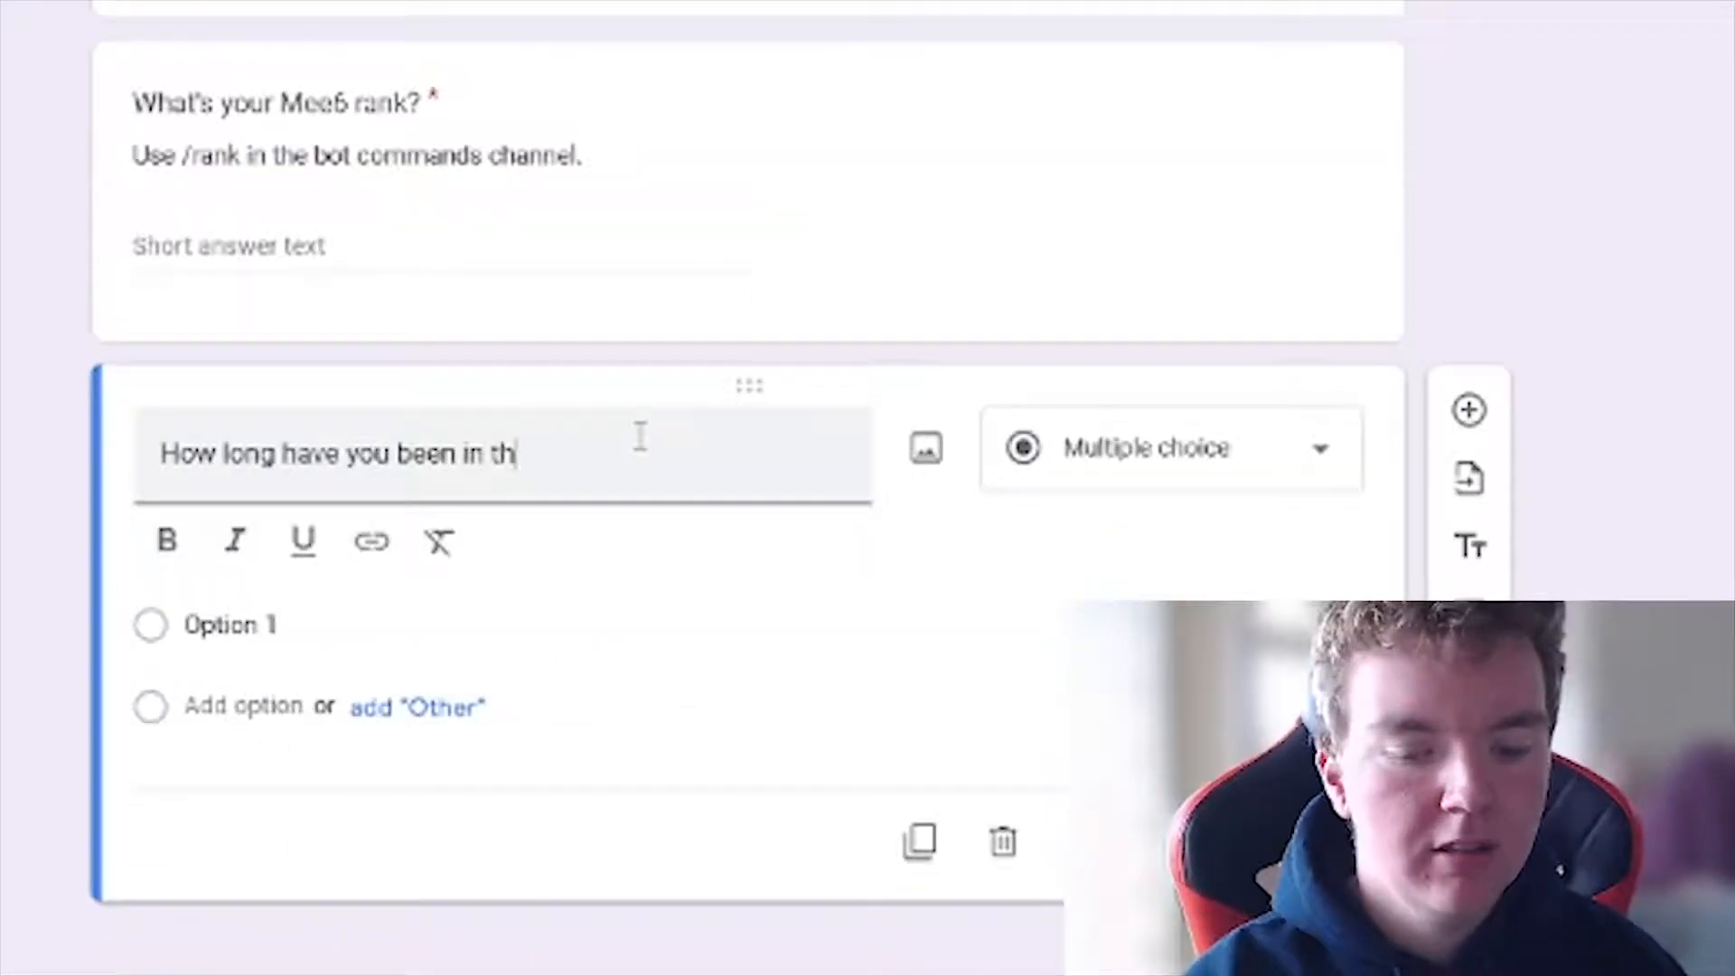
text(e server?)
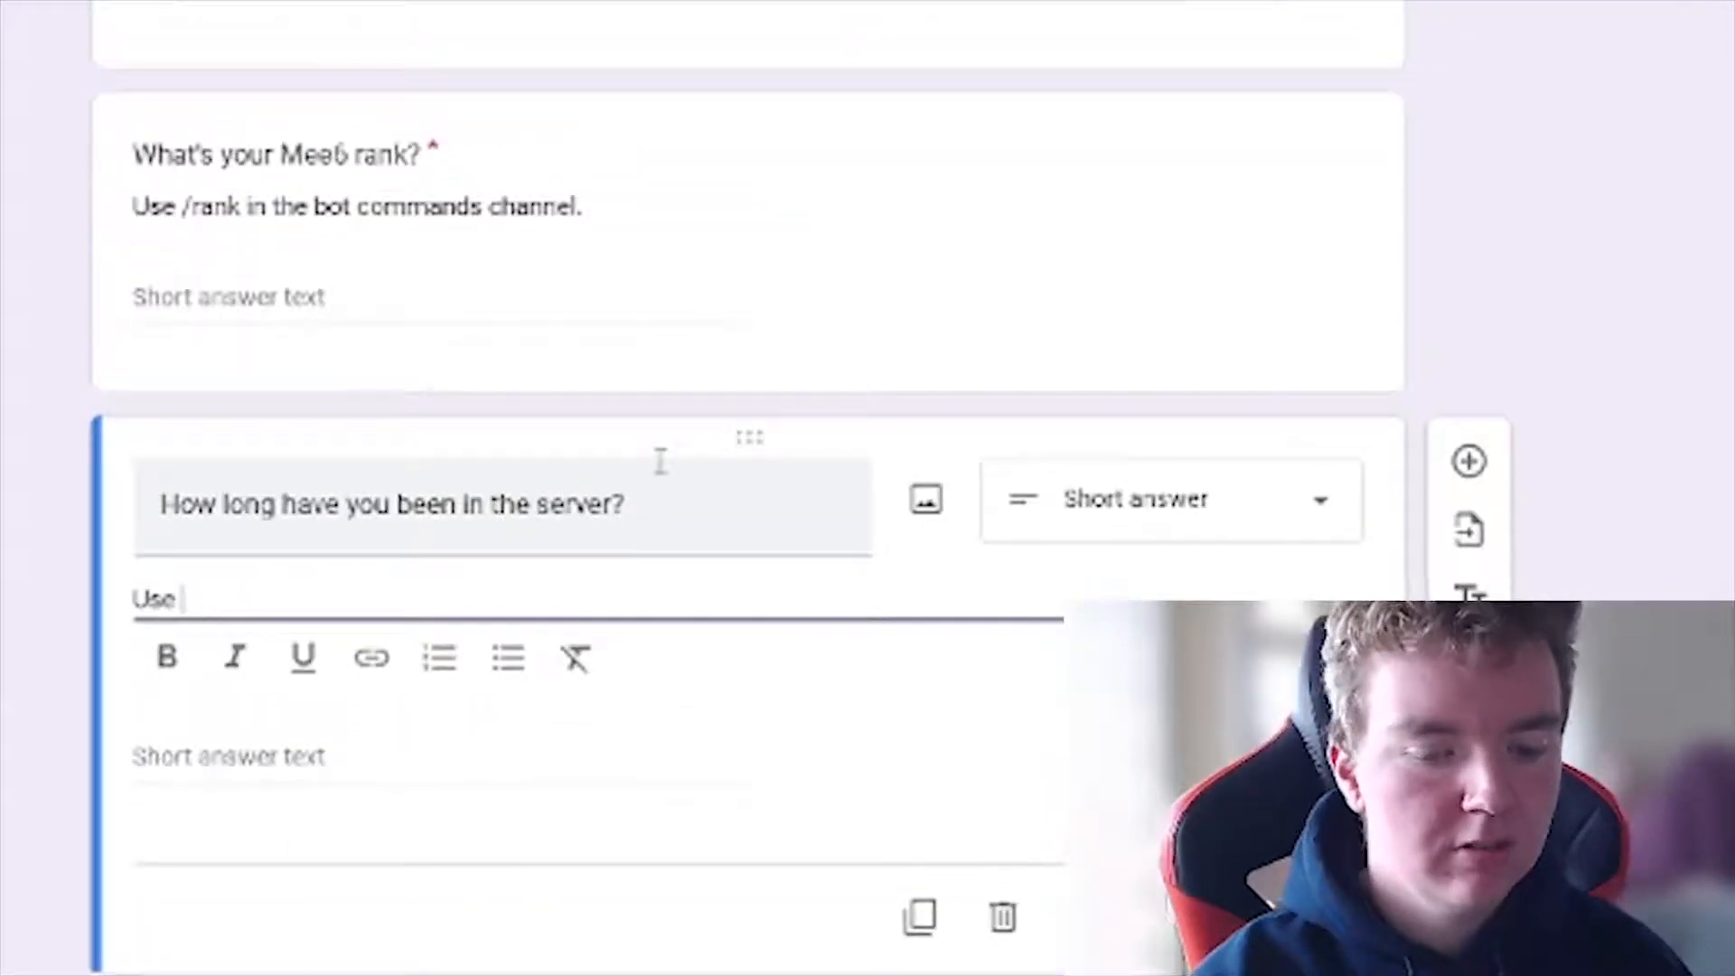
text(hois in the bot command chann)
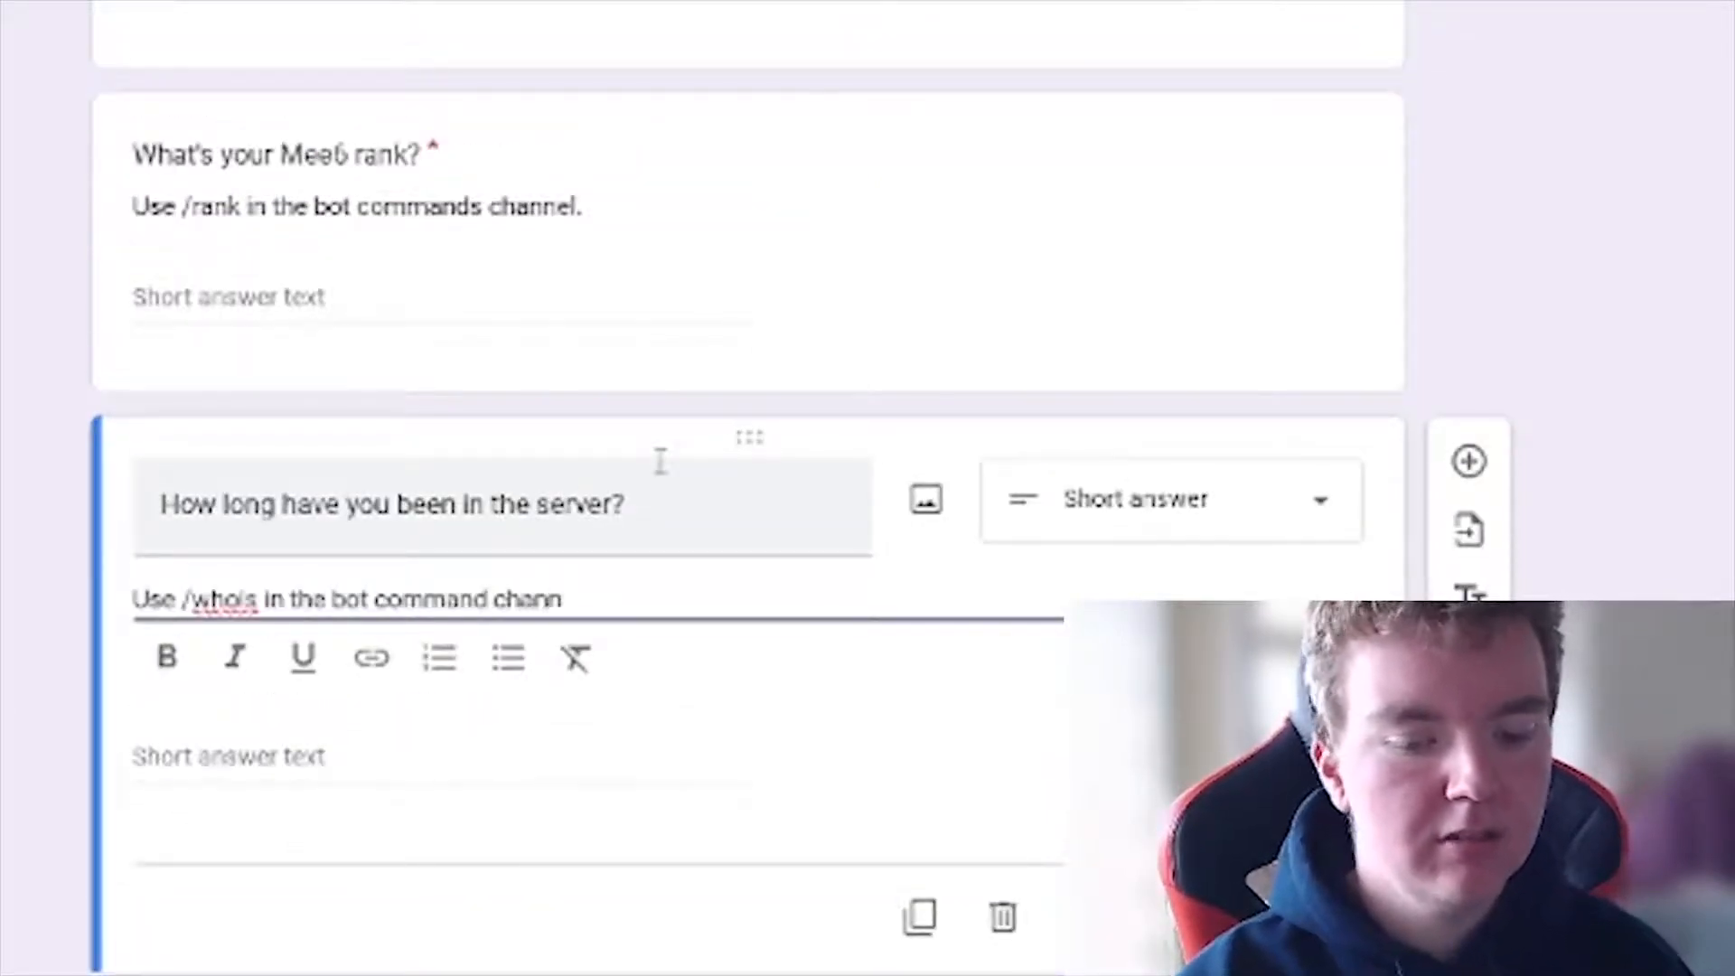
text(el.)
click(1262, 917)
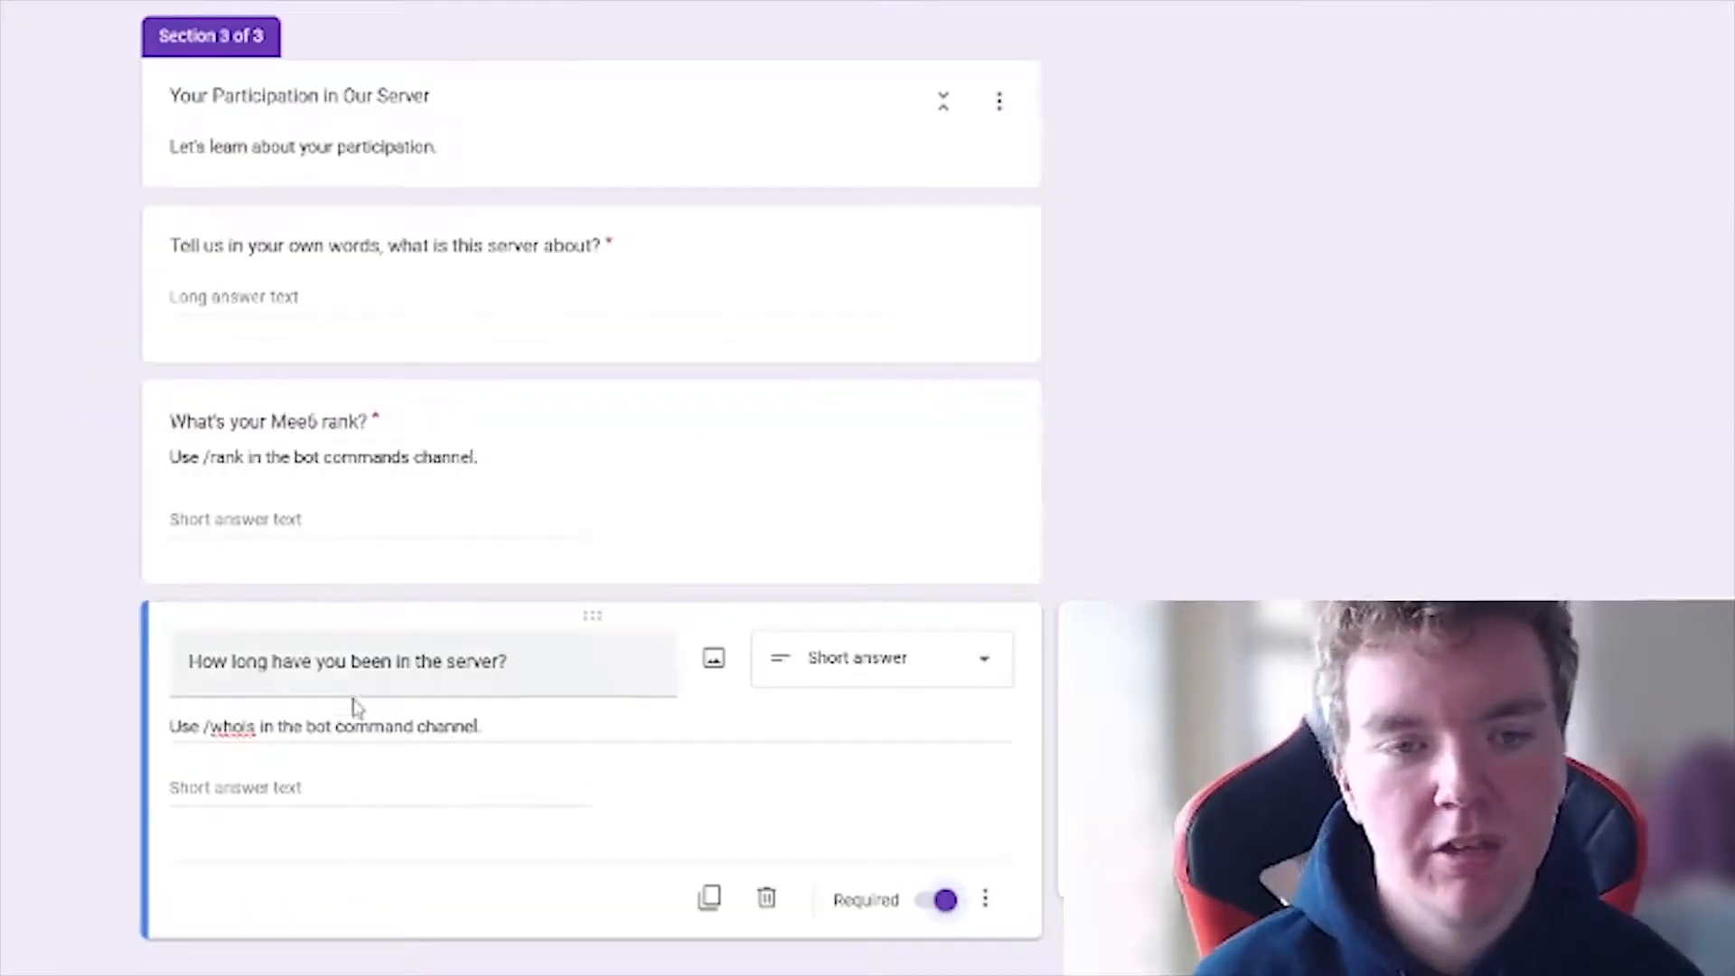
- Add a fourth section titled "Your Past Moderation Experience" after section 3, leaving its description blank
scroll(348, 705, up, 12)
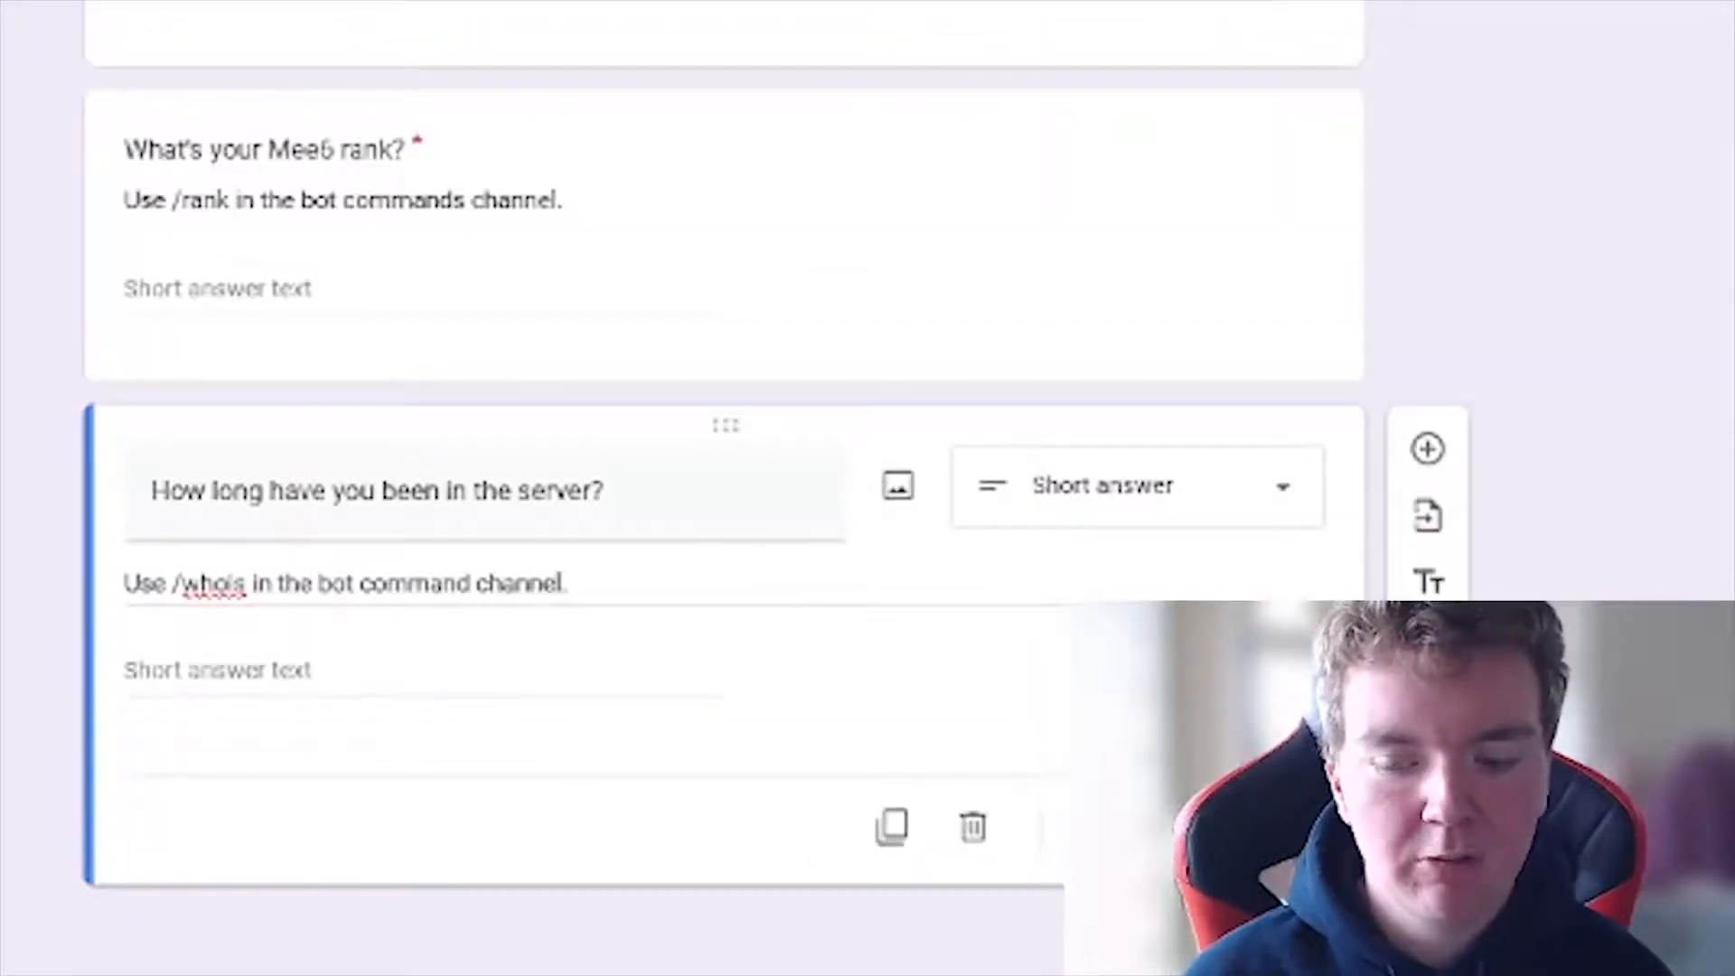
scroll(921, 852, down, 3)
click(280, 773)
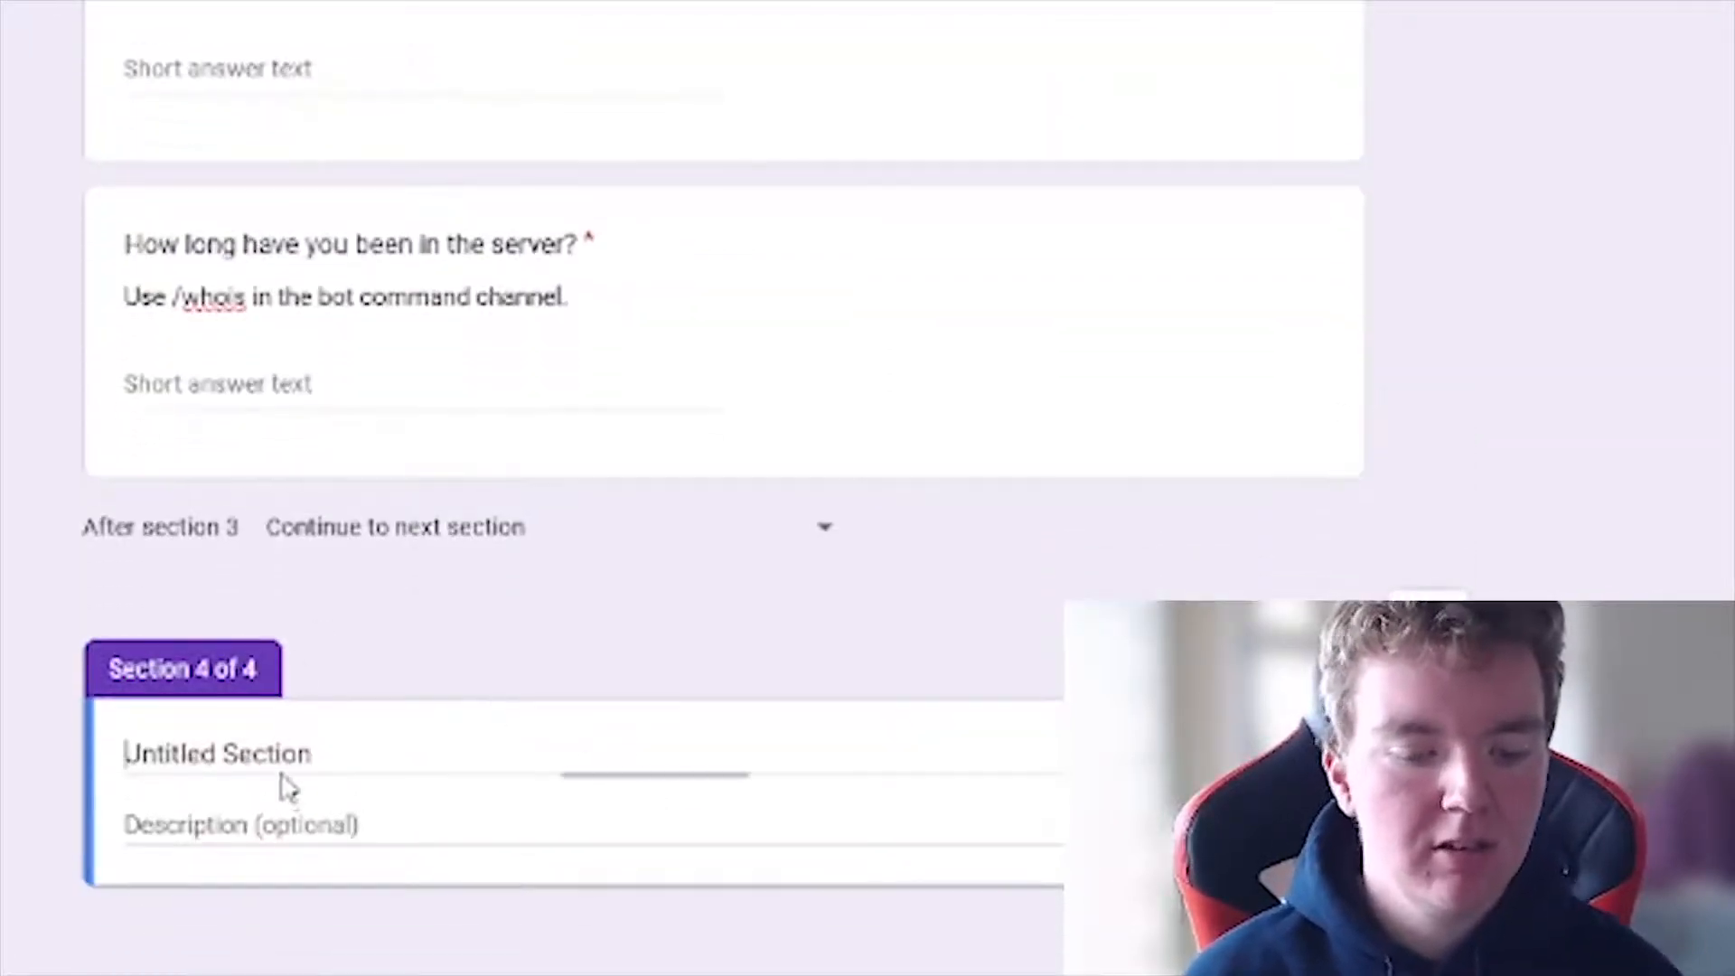
text(Your Past Moderation Exper)
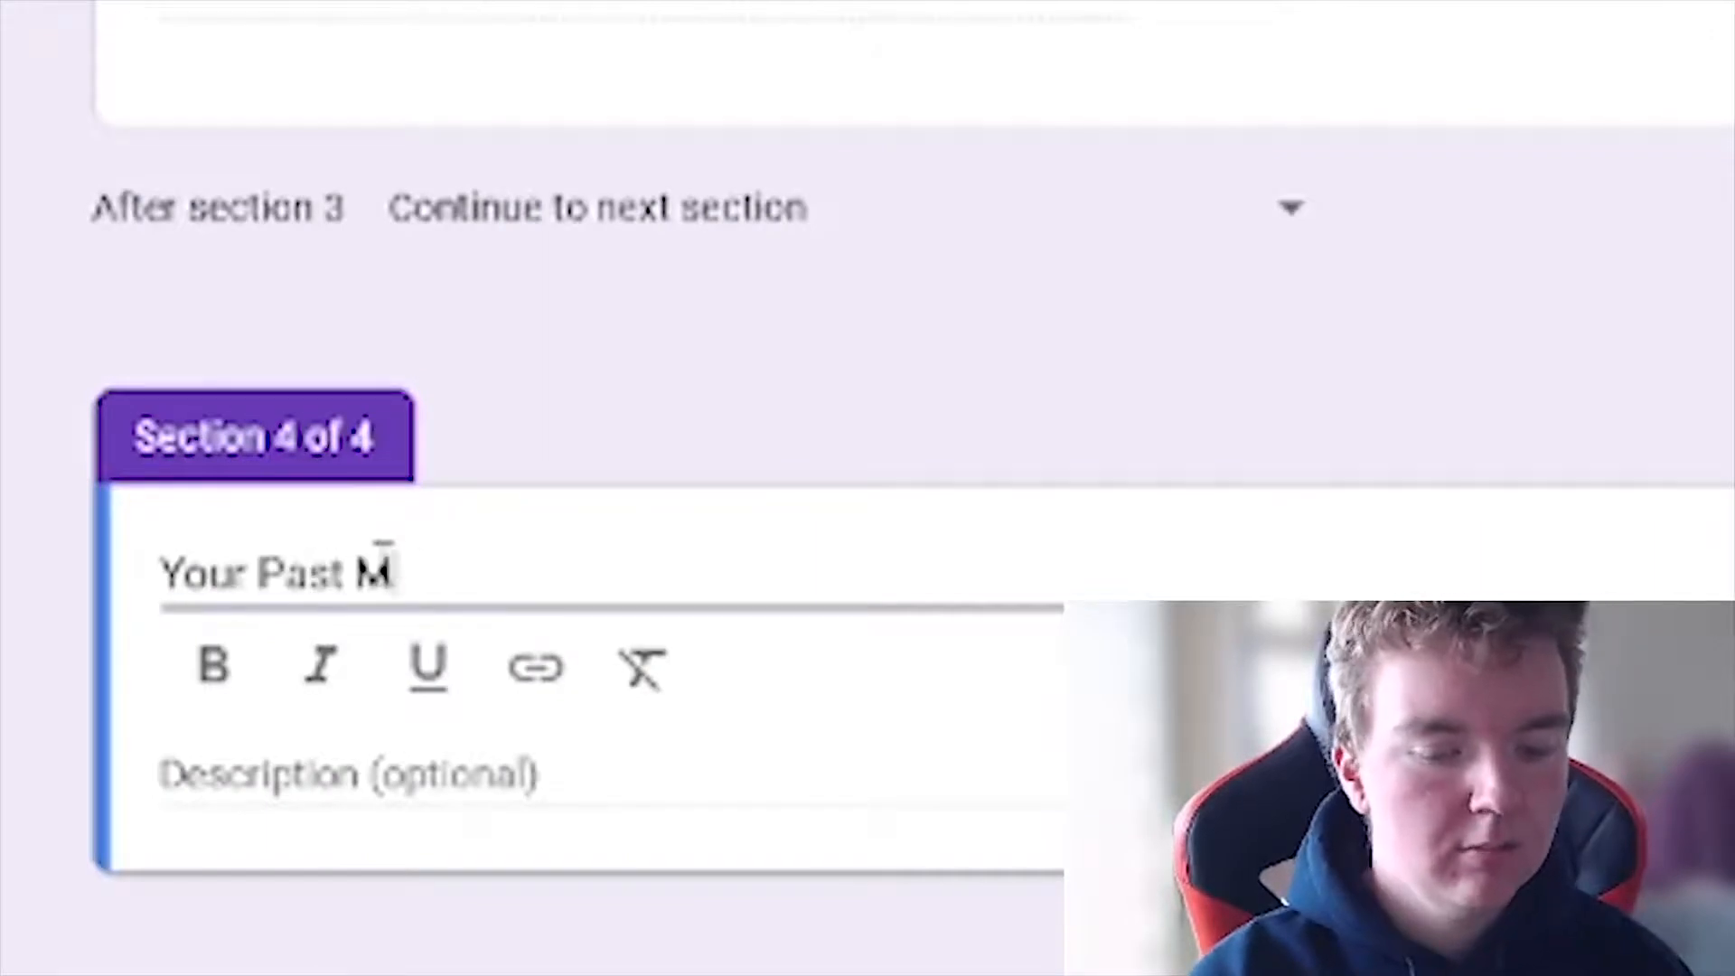
text(ience)
click(449, 781)
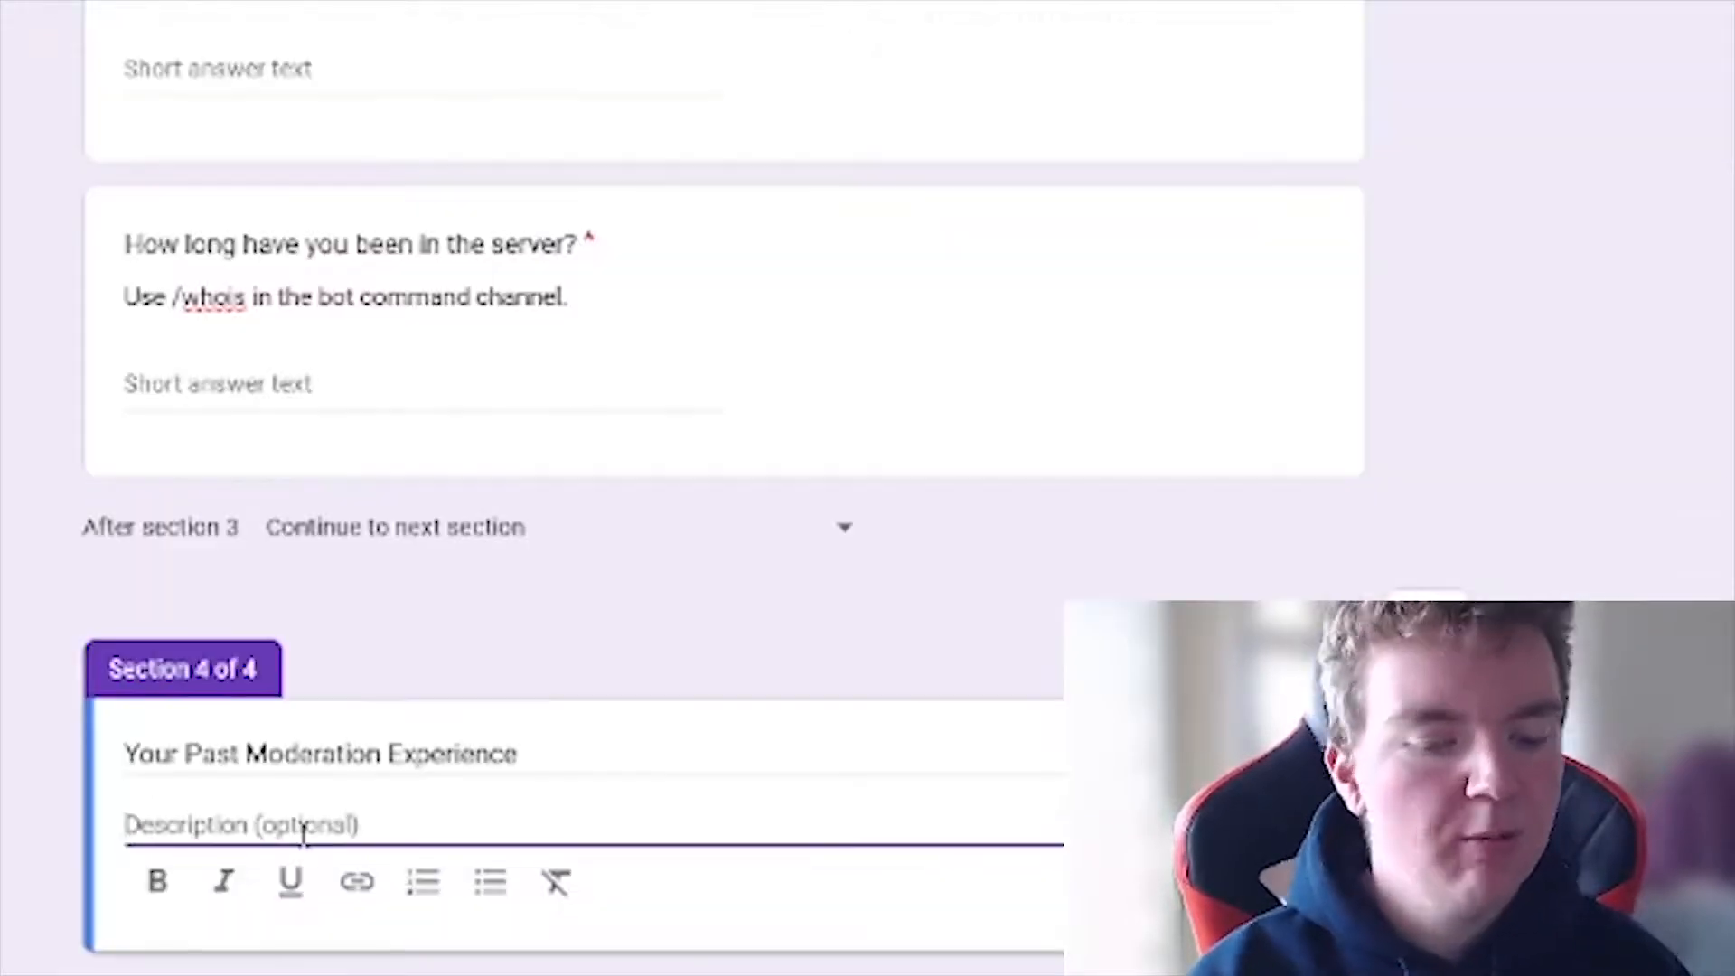
- Add a required paragraph question "What servers have you previously moderated?" with the description "Please include the servers' member count."
scroll(297, 570, down, 1)
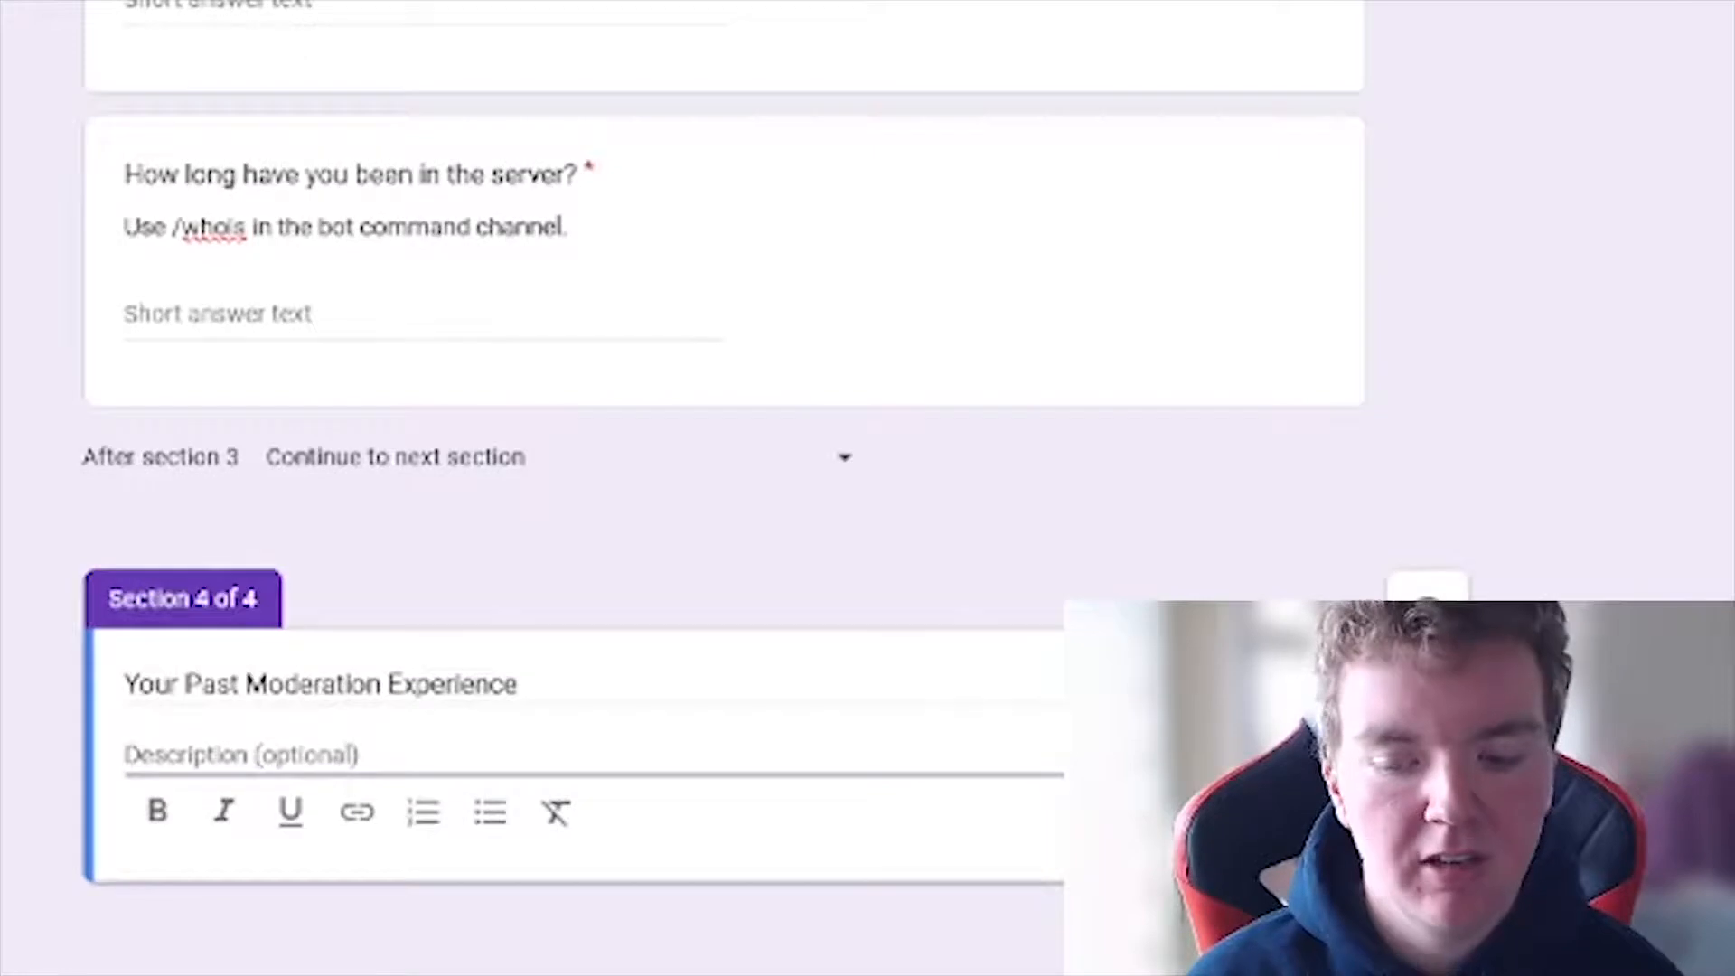
click(1427, 621)
text(What ser)
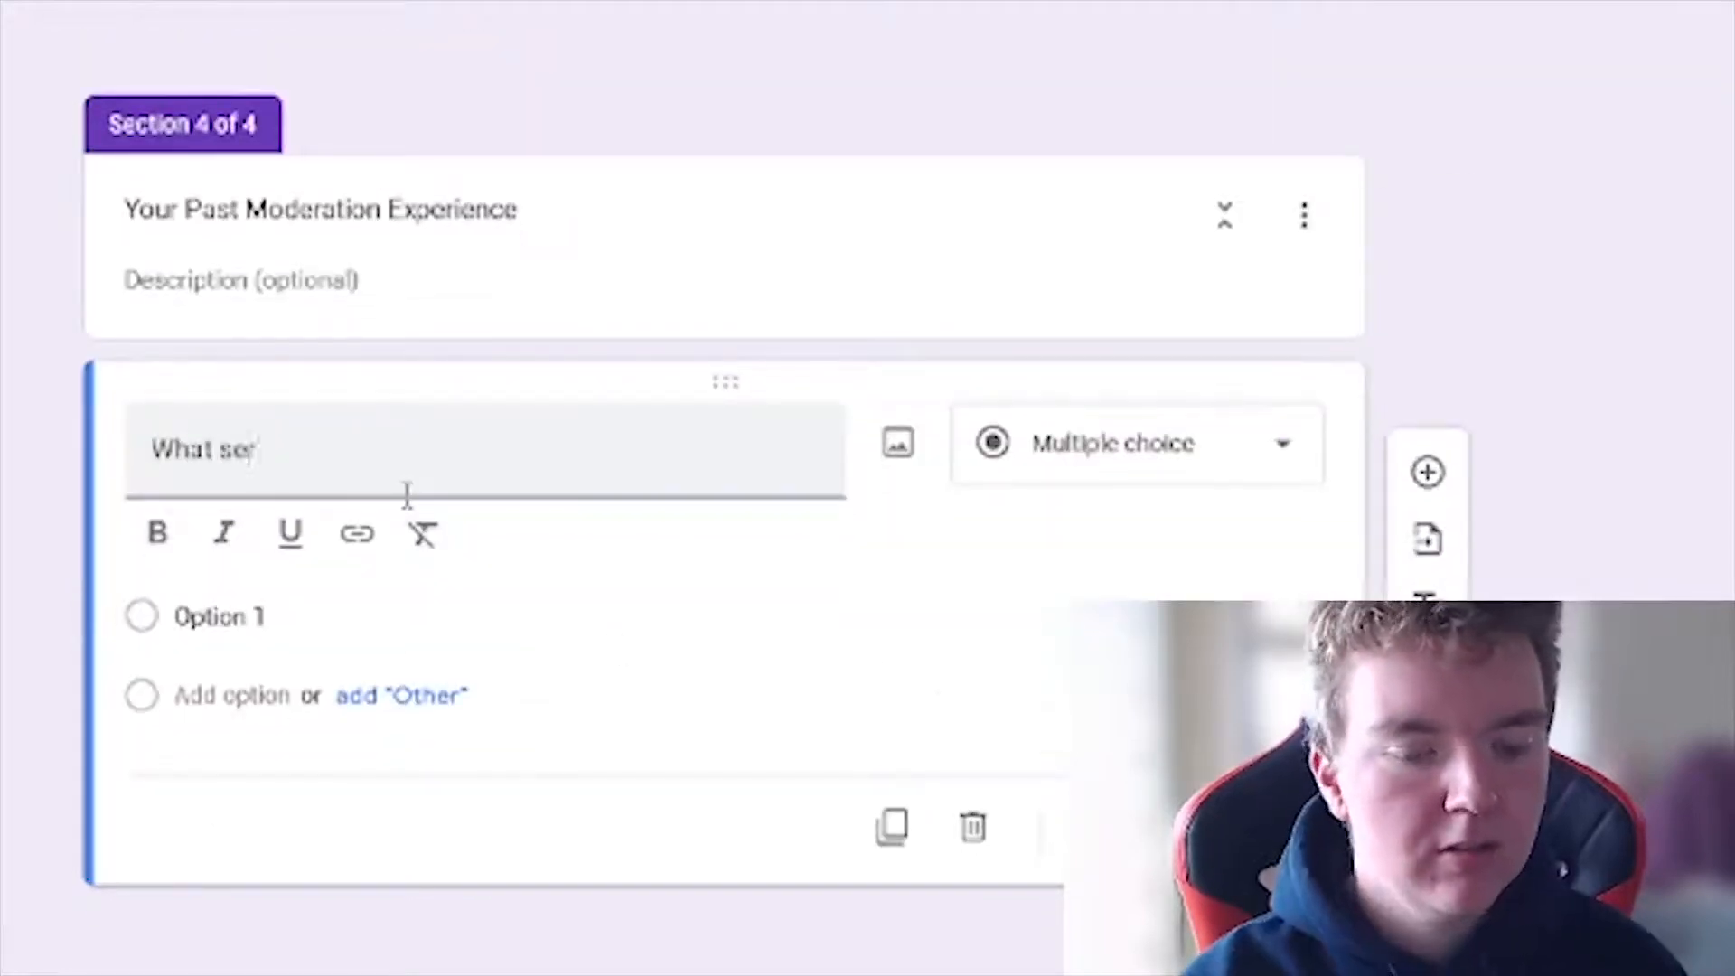
text(vers have you previously moderated?)
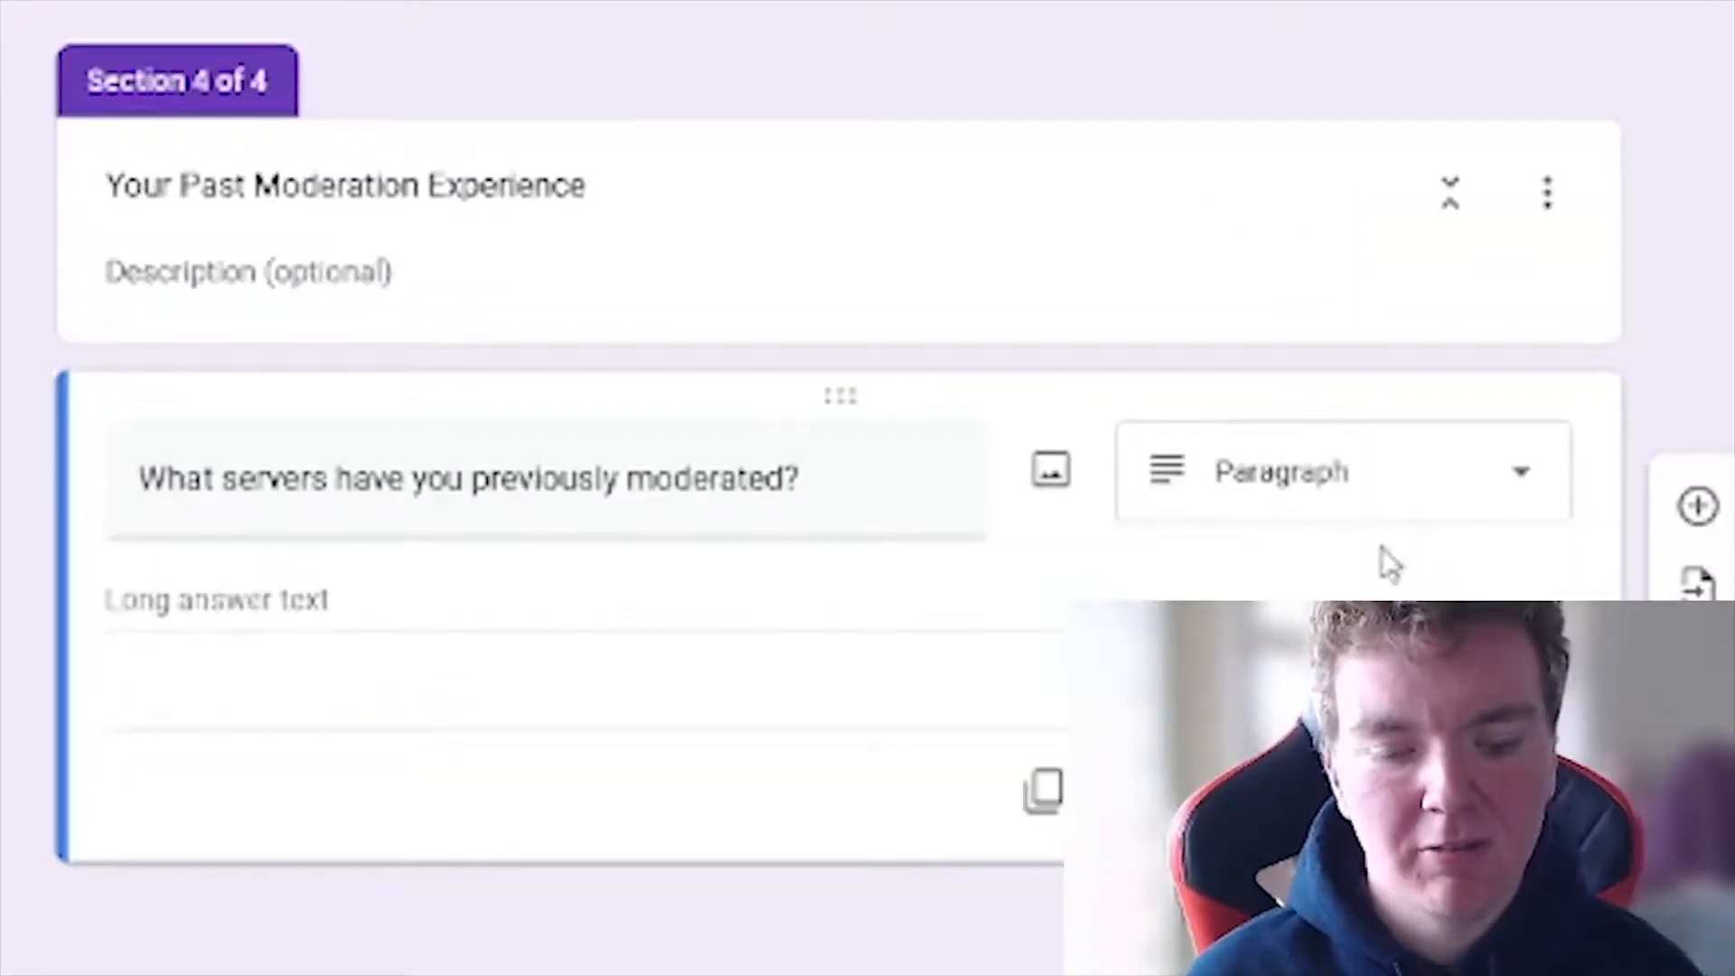
click(1523, 791)
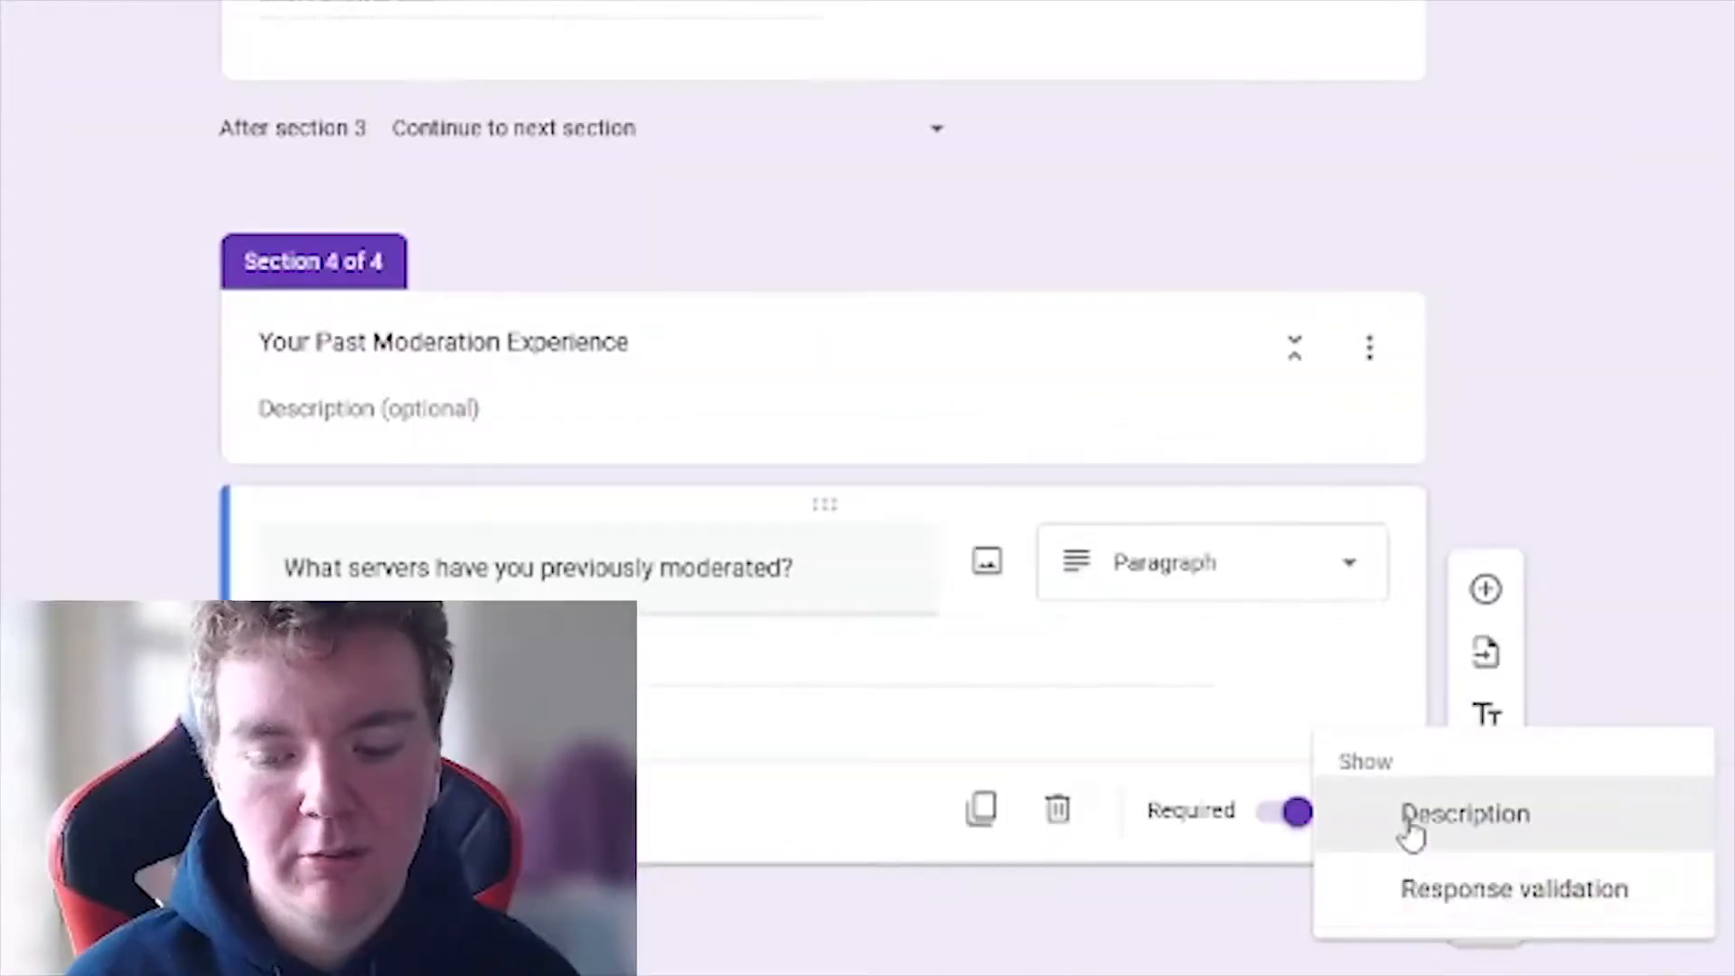
click(1411, 827)
text(Please inclu)
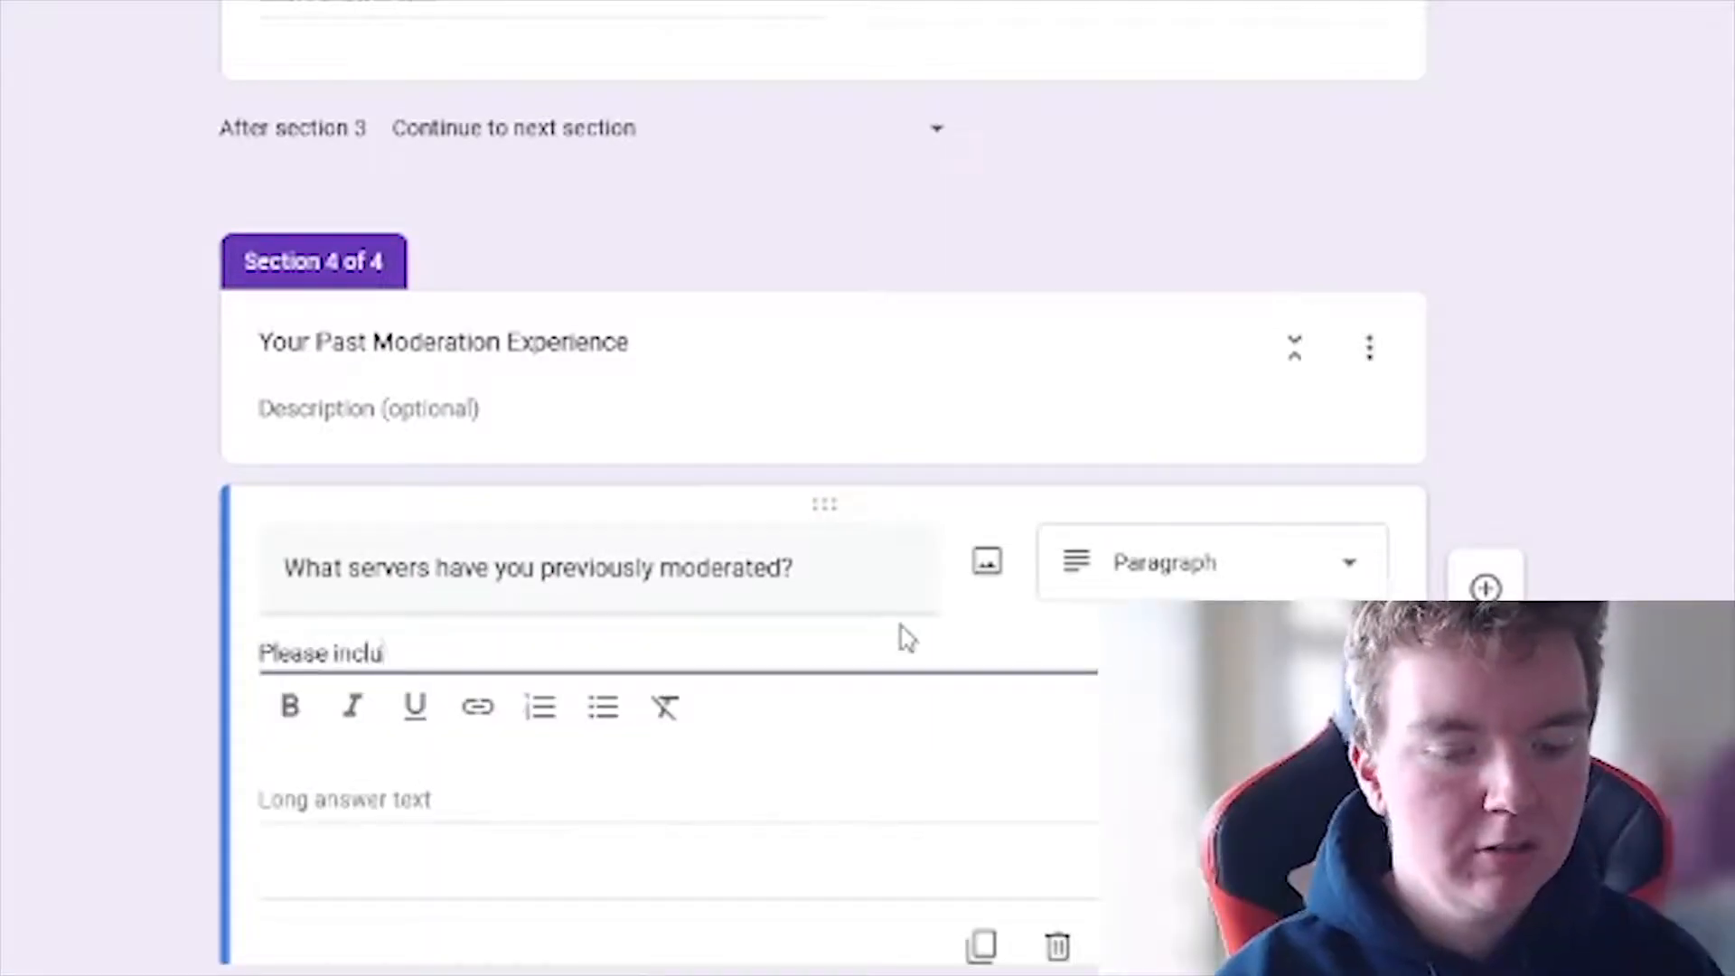
text(de the servers' member count.)
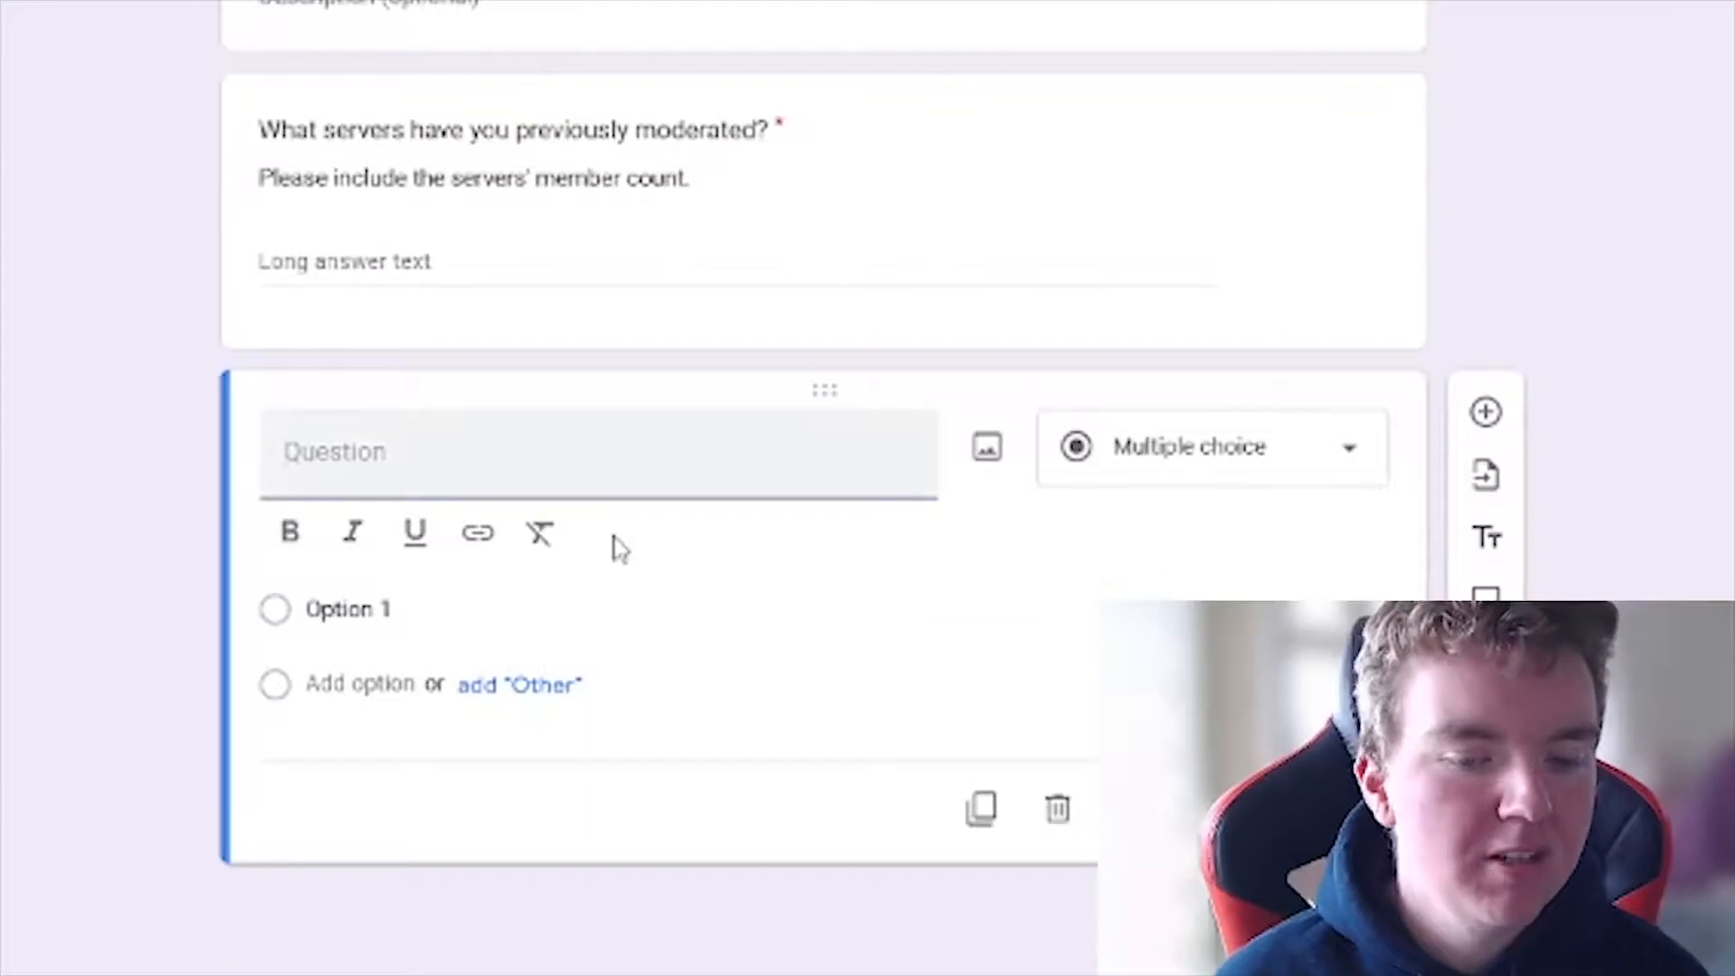
- Add a required paragraph question titled "What is the job of a moderator?" below the previously moderated servers question
text(What is the job o)
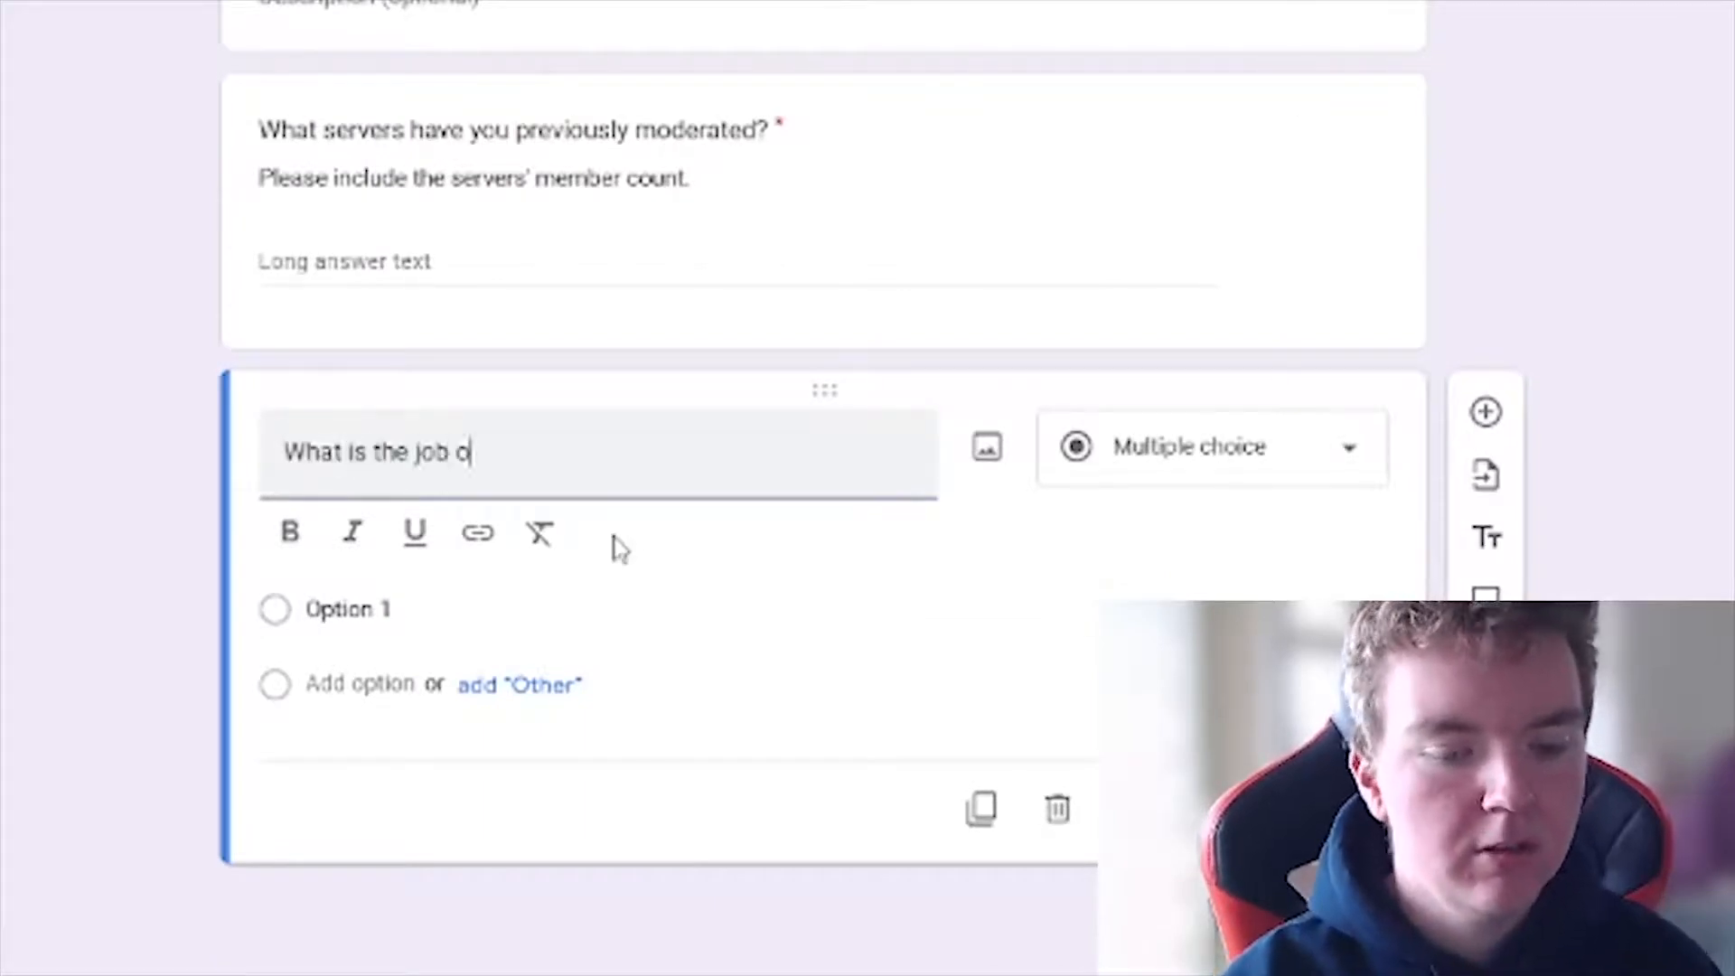
text(f a moderator?)
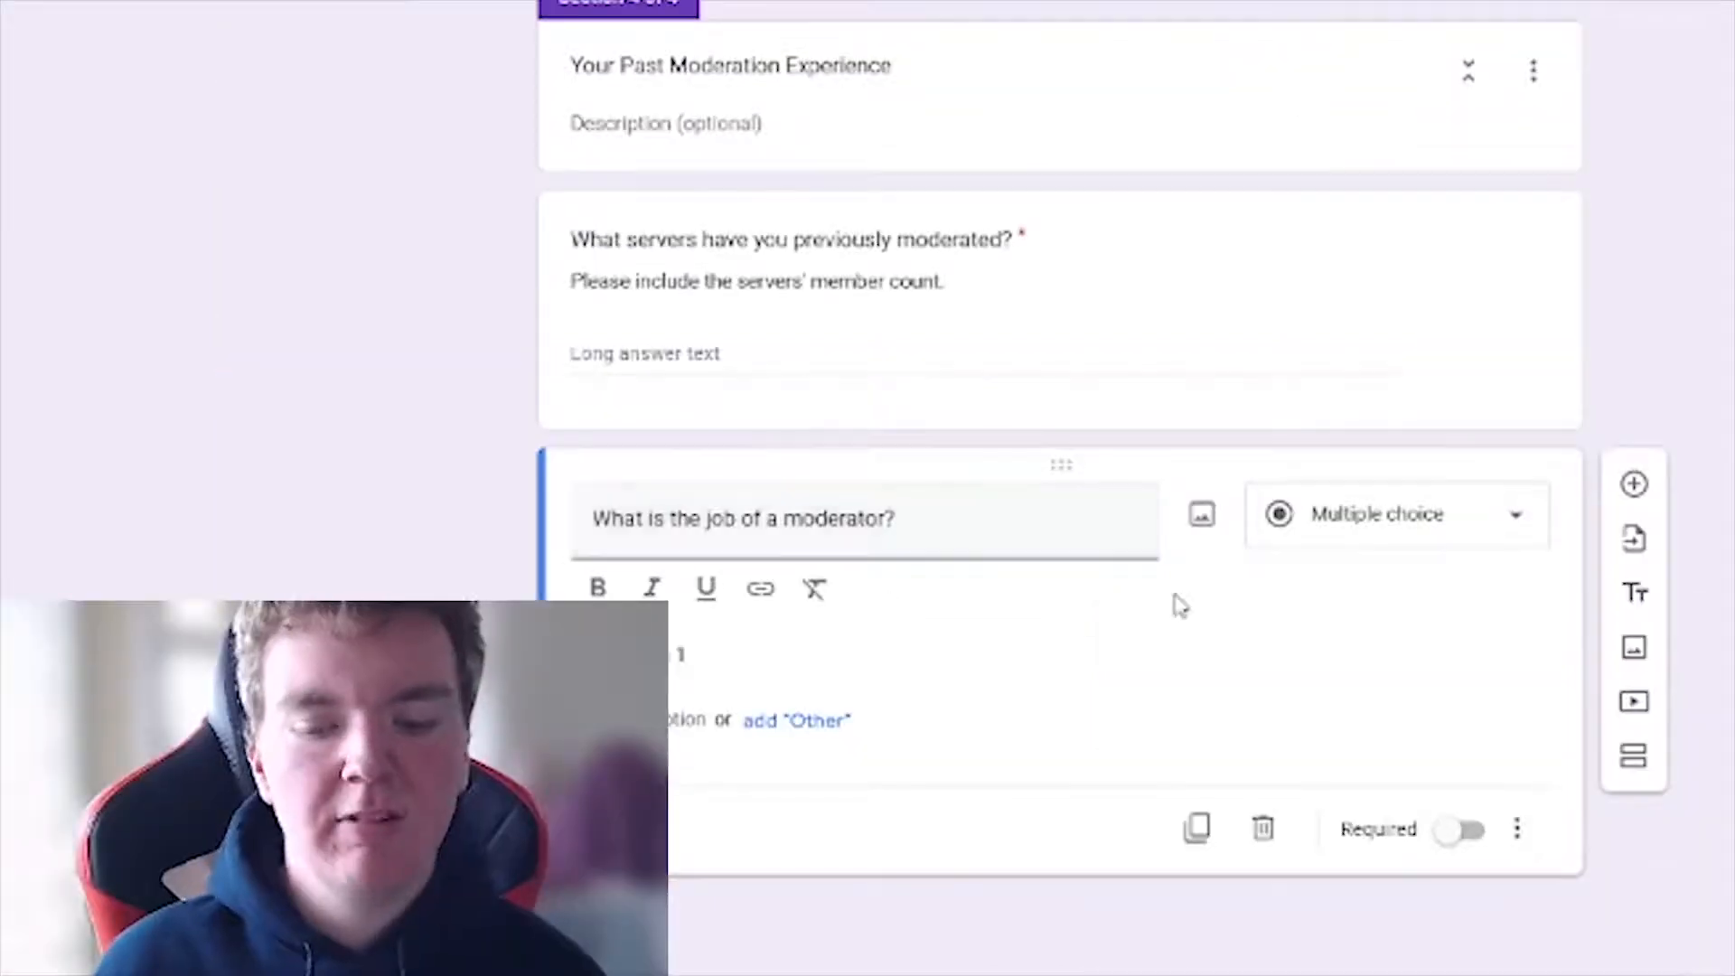
click(1229, 474)
click(1355, 190)
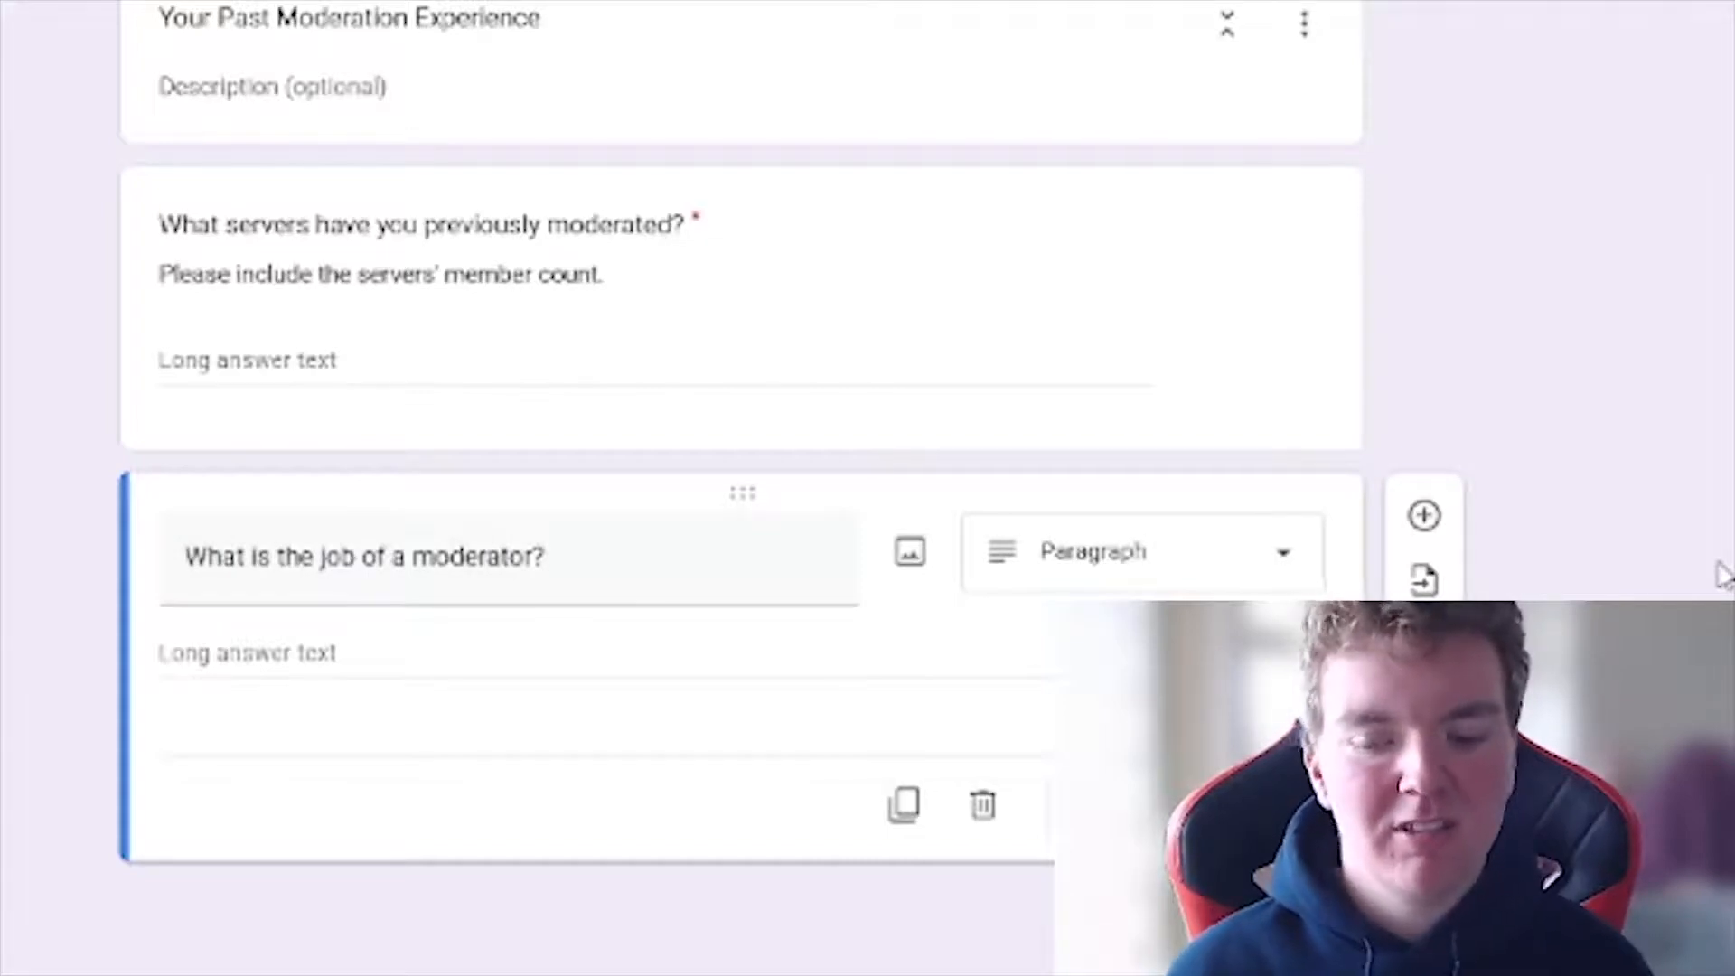
- Add a multiple-choice question "Would you ban someone for sending racist slurs?" with the suggested options Yes and No
click(1424, 516)
text(Would you b)
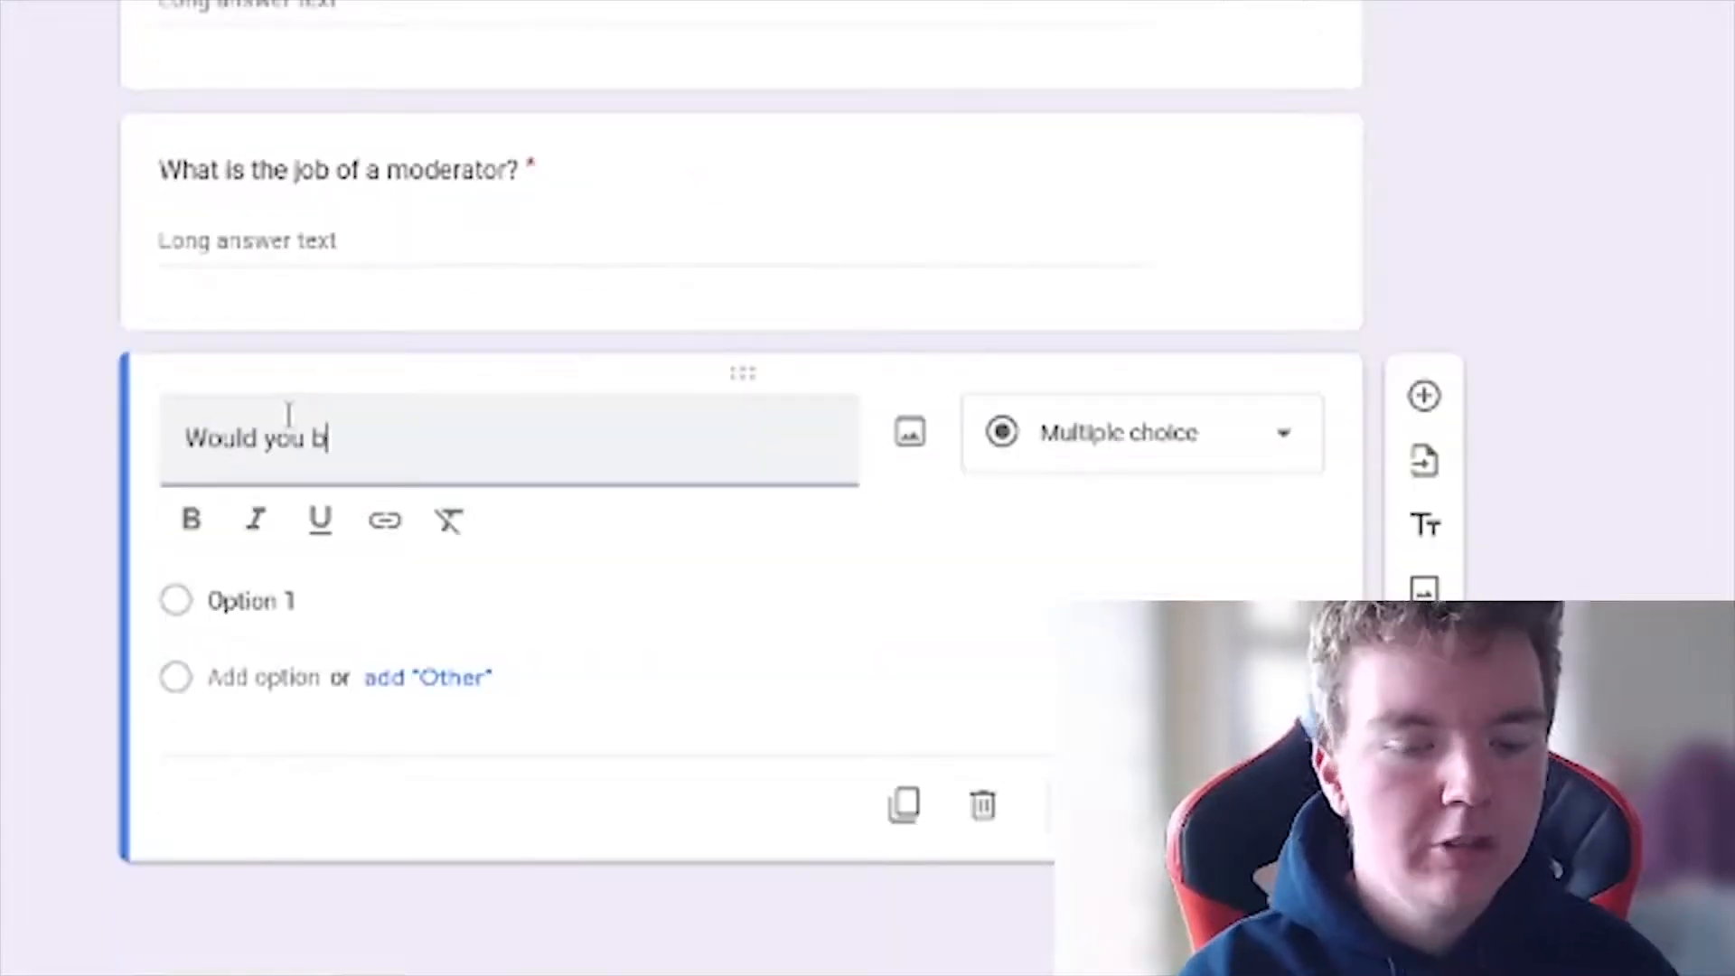
text(an someone for sending racist slurs?)
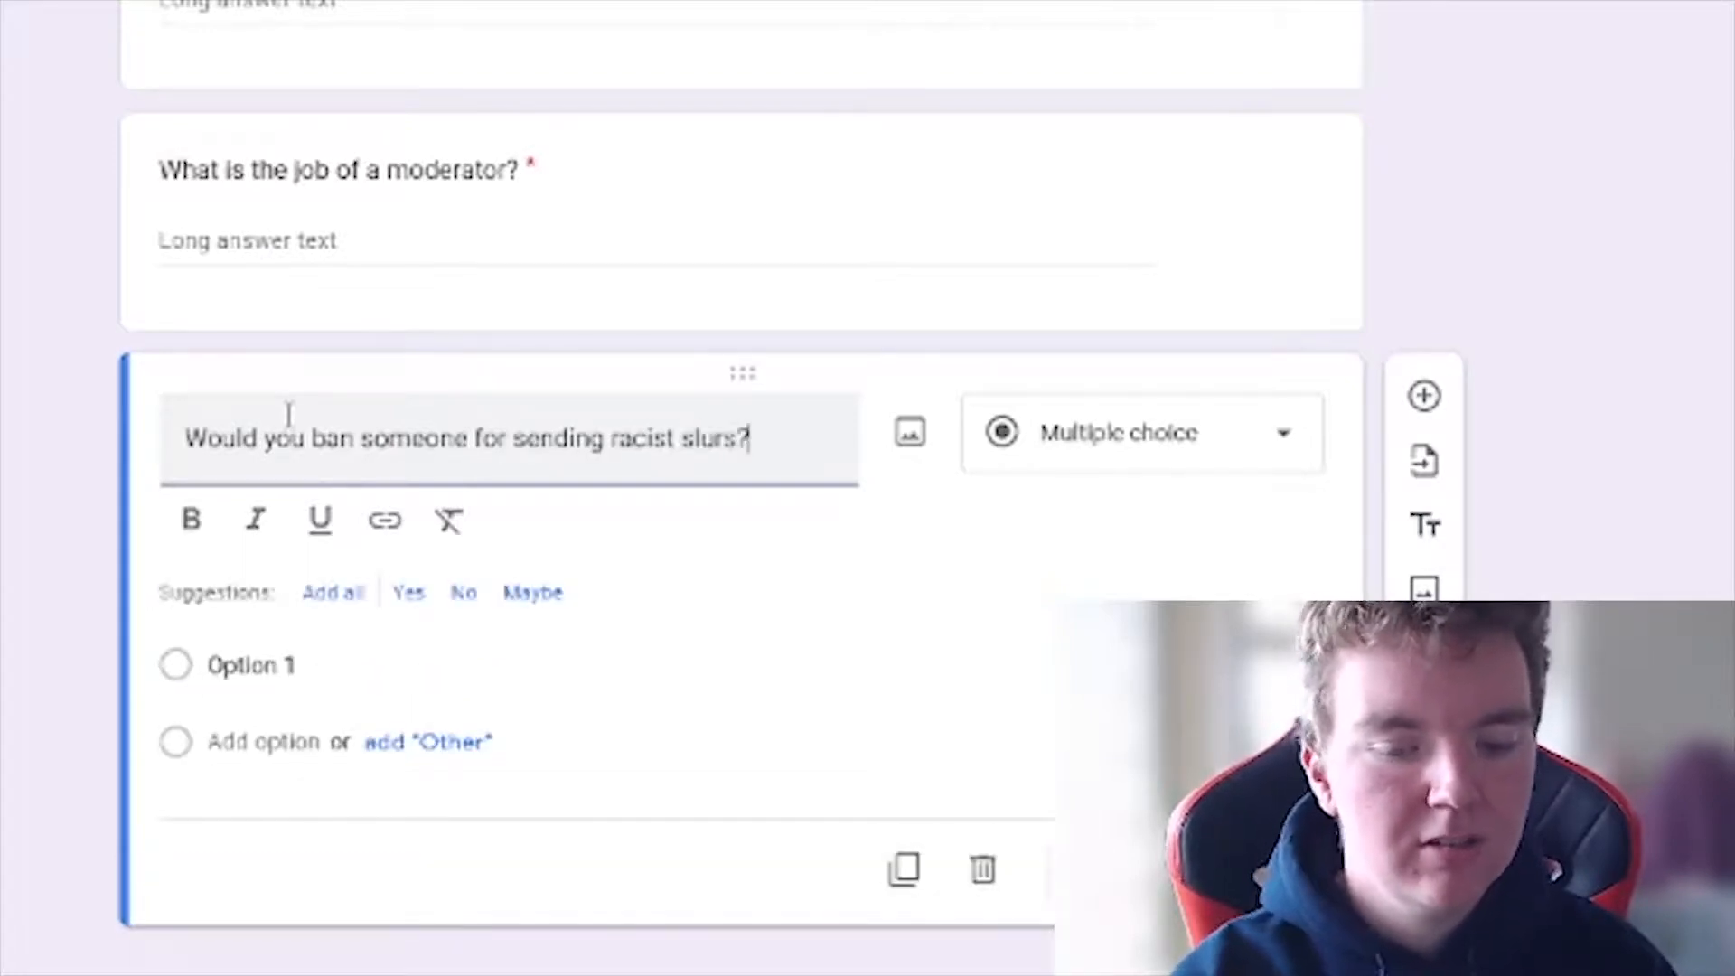
click(408, 593)
click(407, 531)
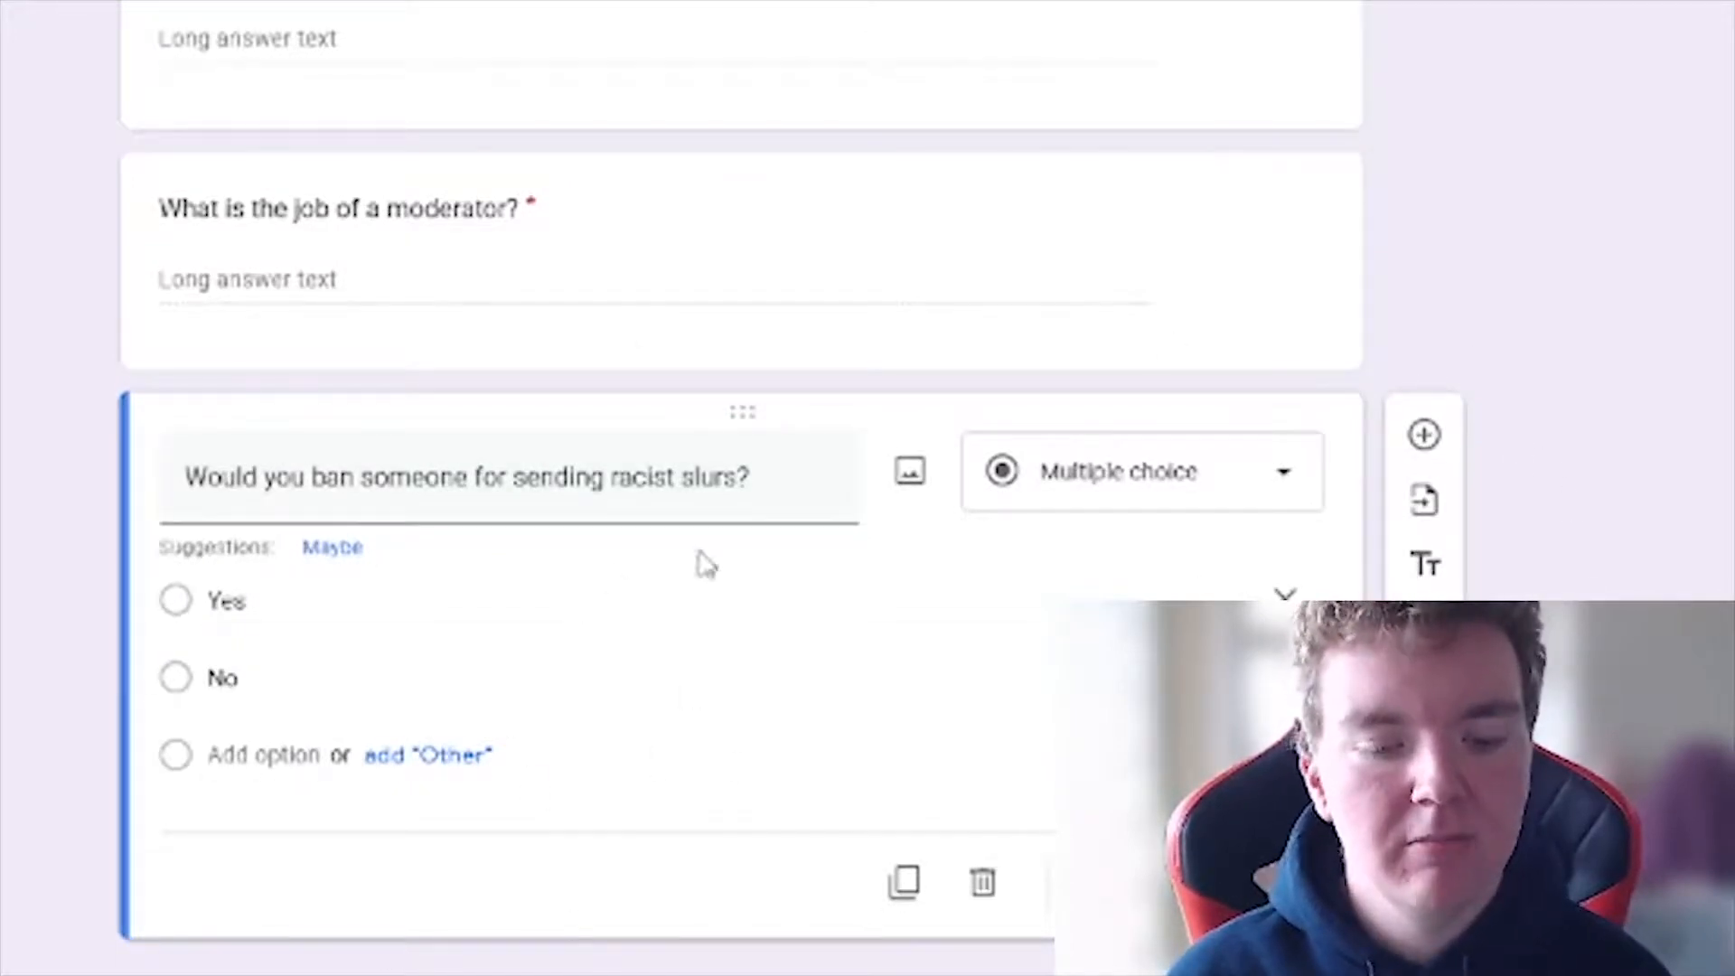
- Add a multiple-choice question "Would you ban someone for DM Advertising?" with the suggested options Yes and No
scroll(1202, 587, down, 1)
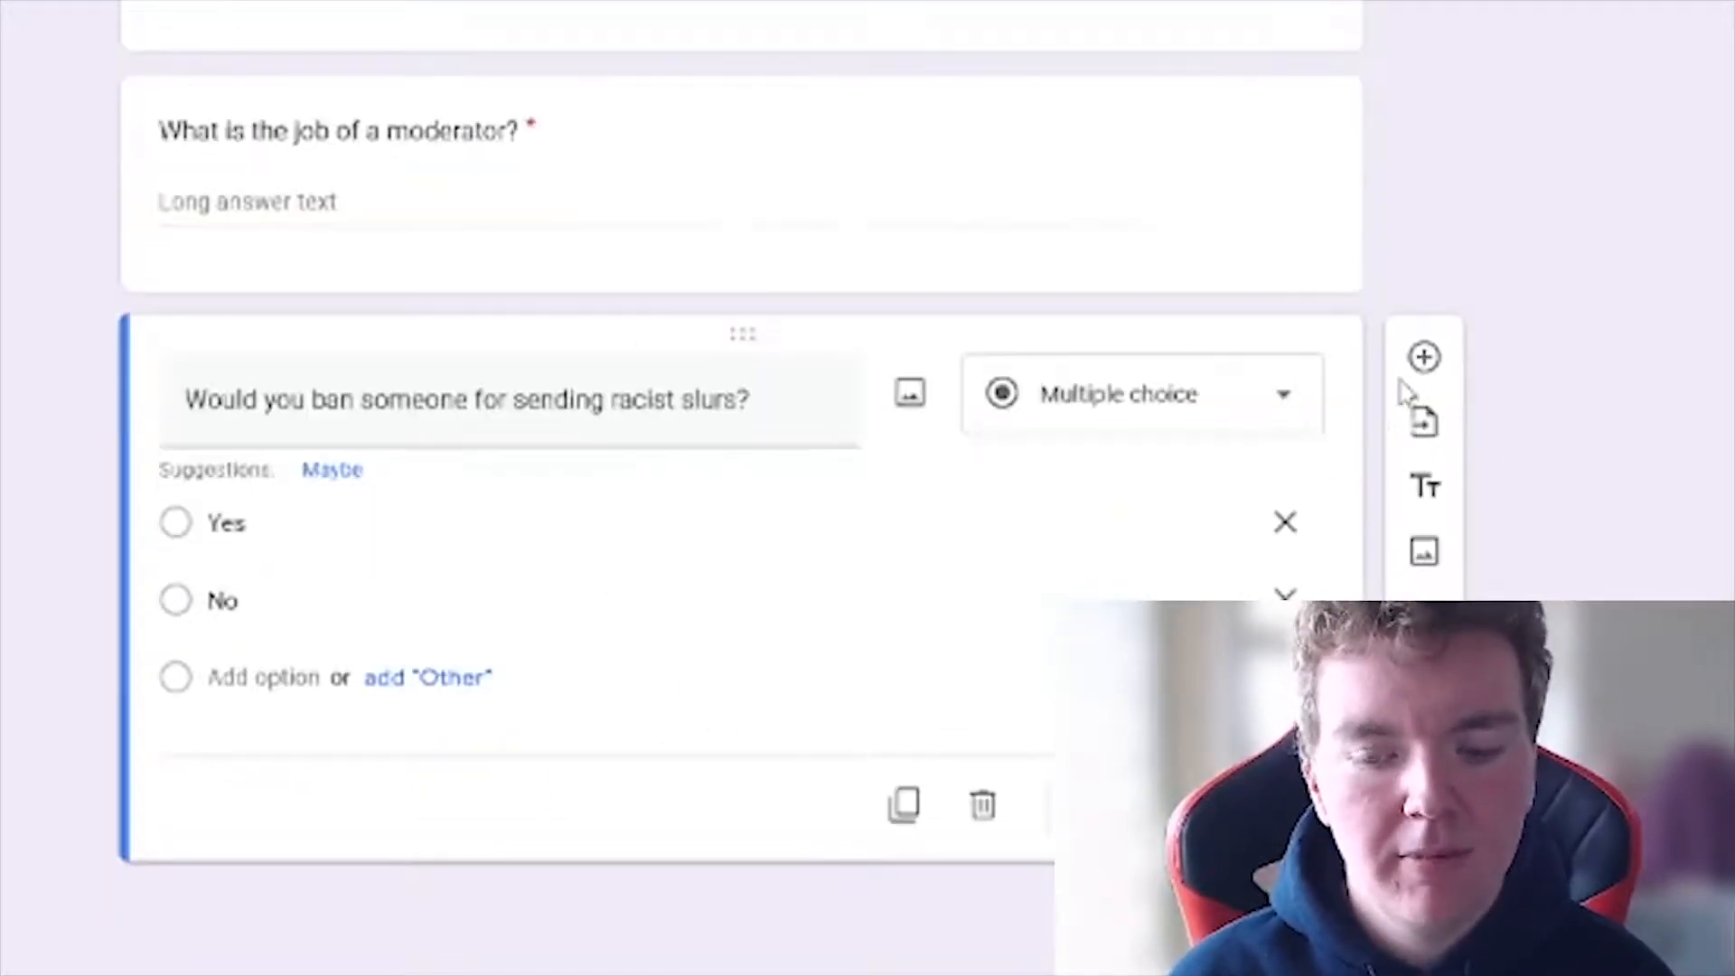
click(1423, 360)
text(Wou)
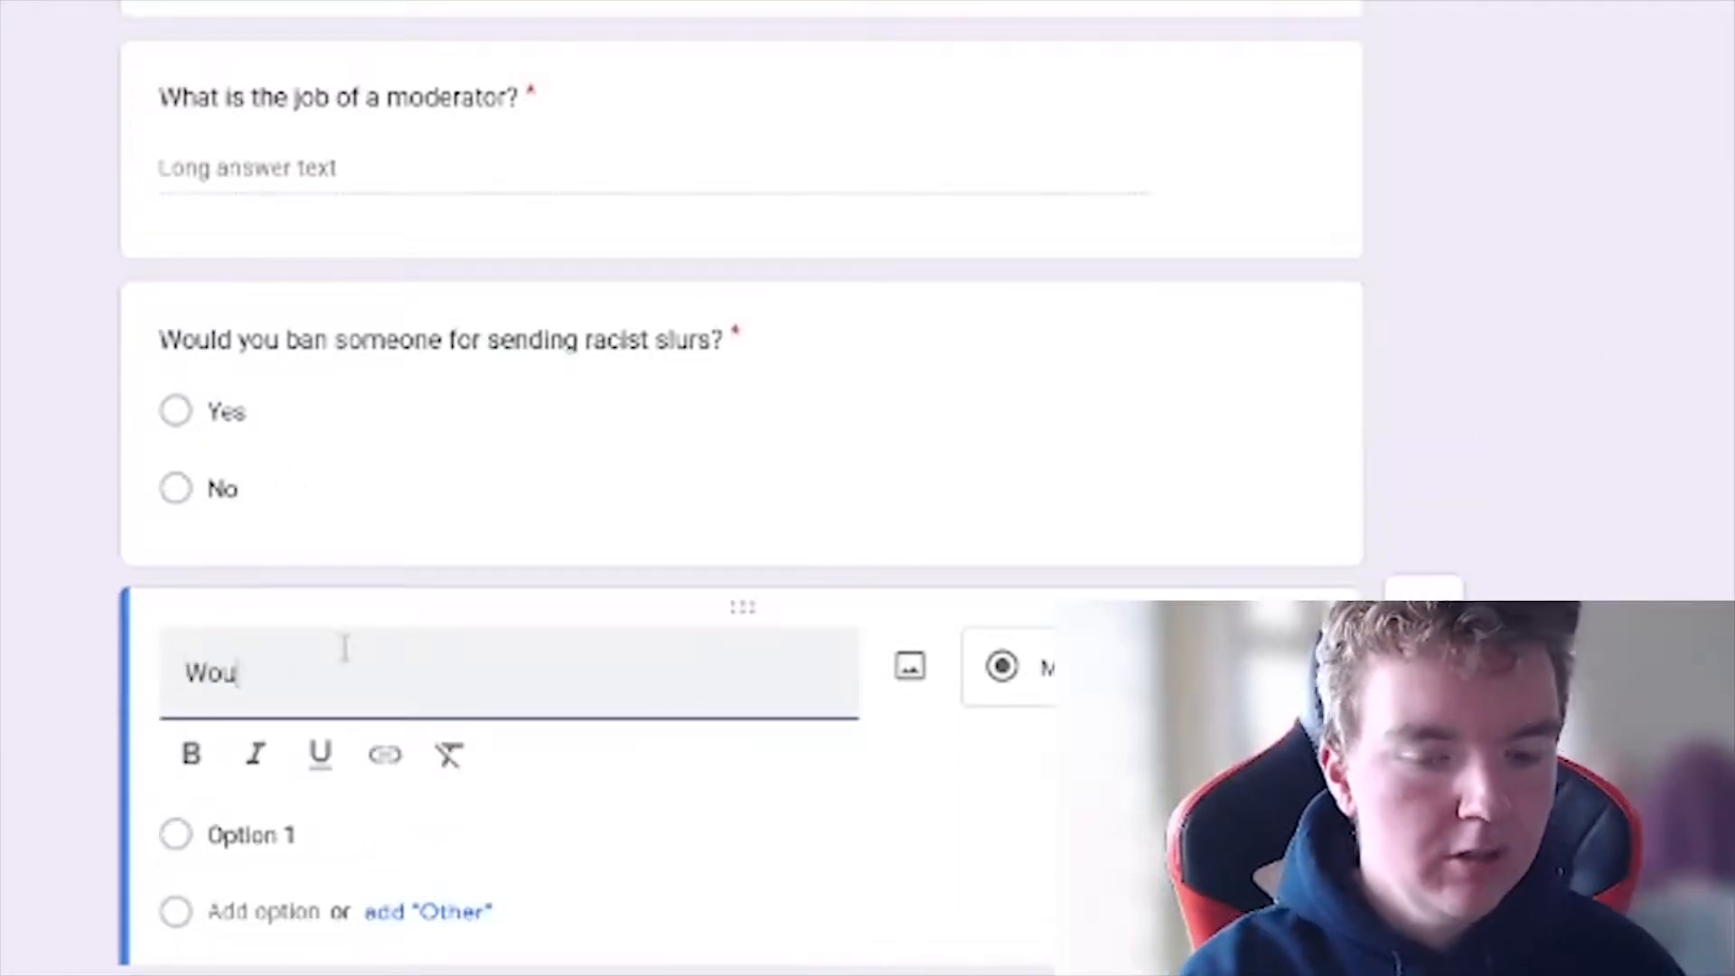
text(ld you ban someon)
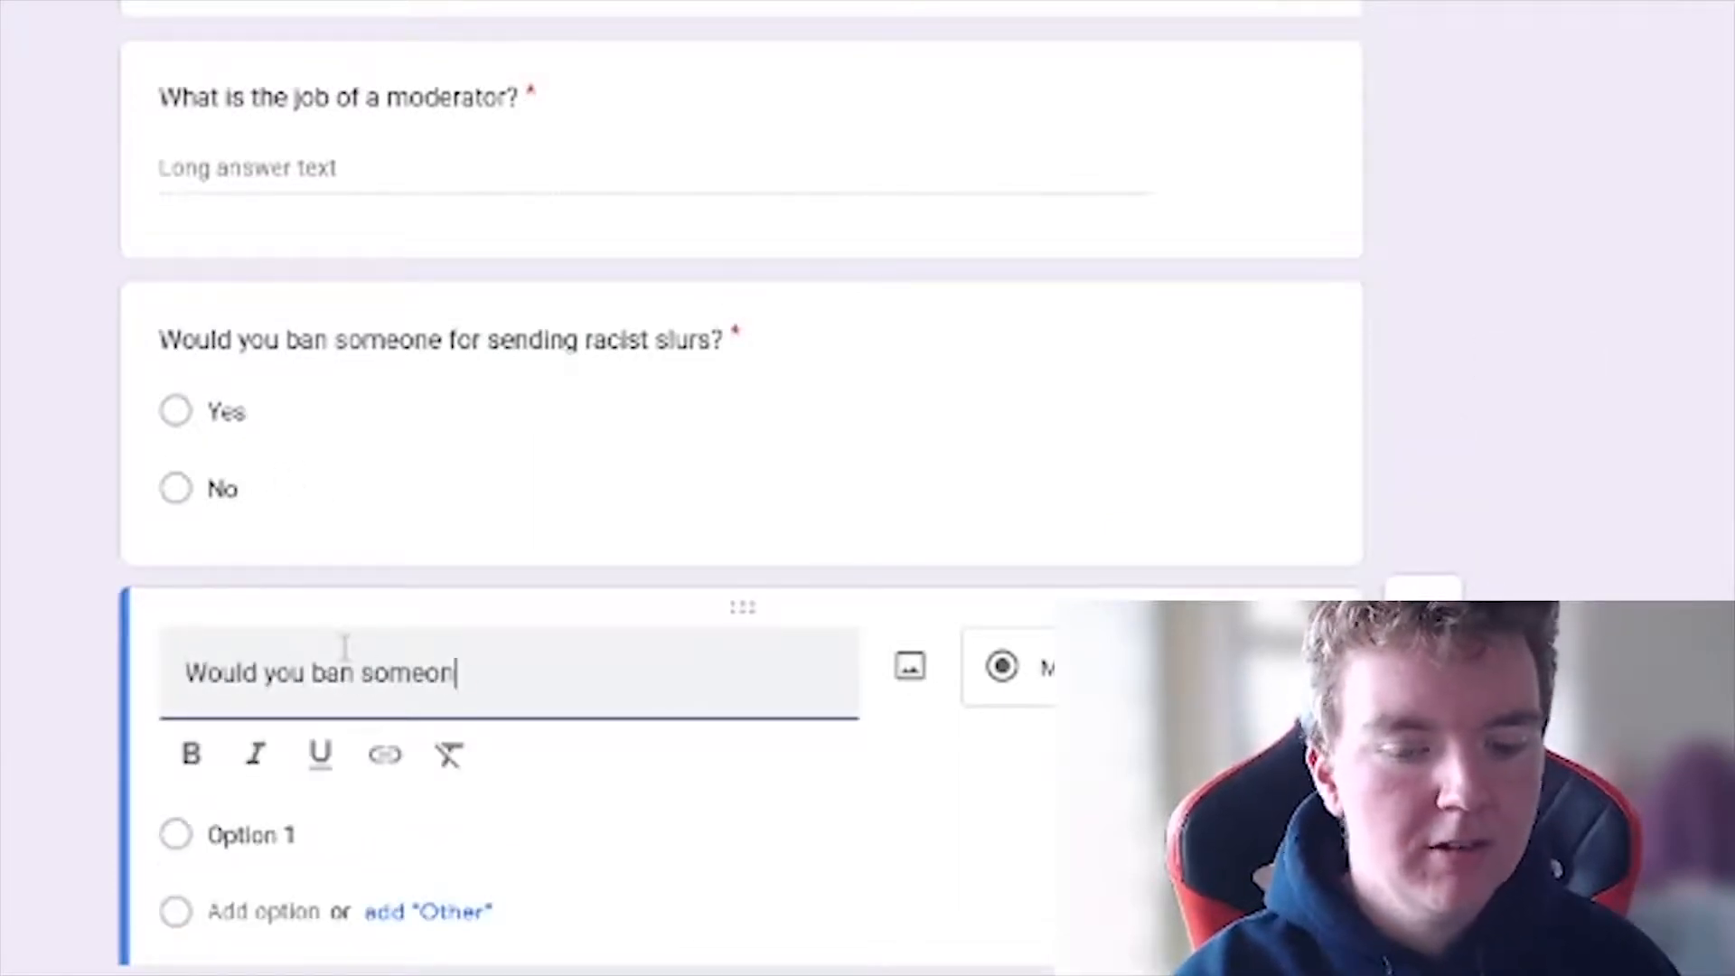
text(e for DM Advertising?)
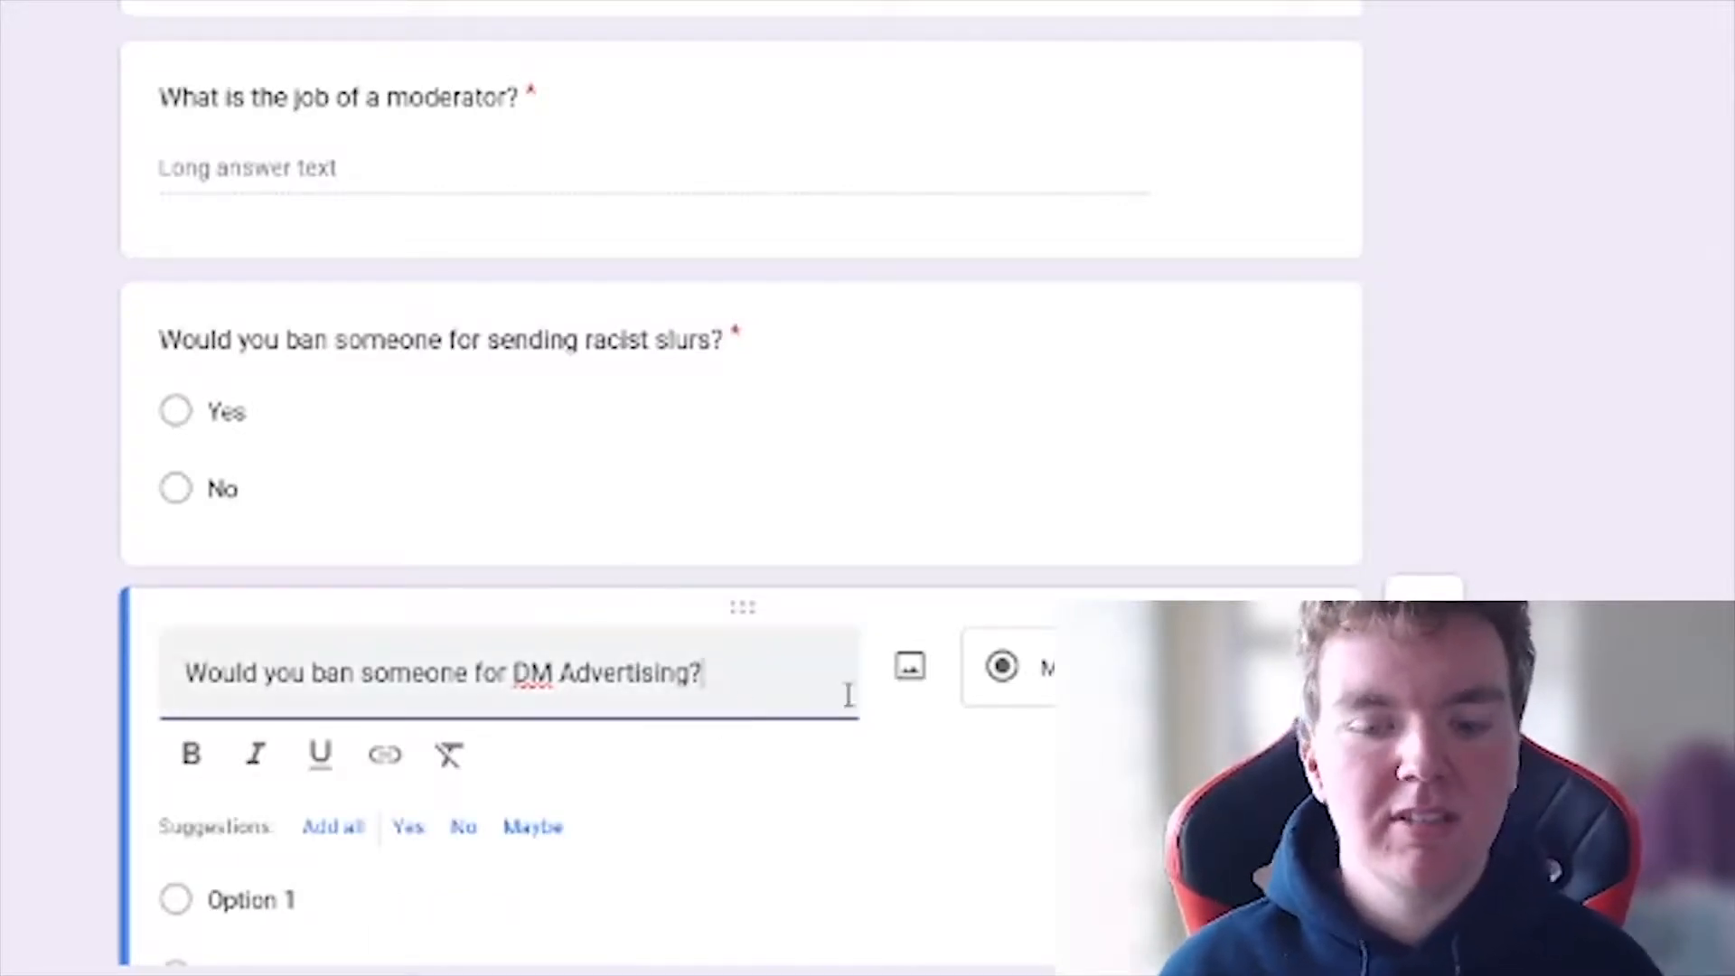
scroll(723, 630, down, 3)
click(409, 526)
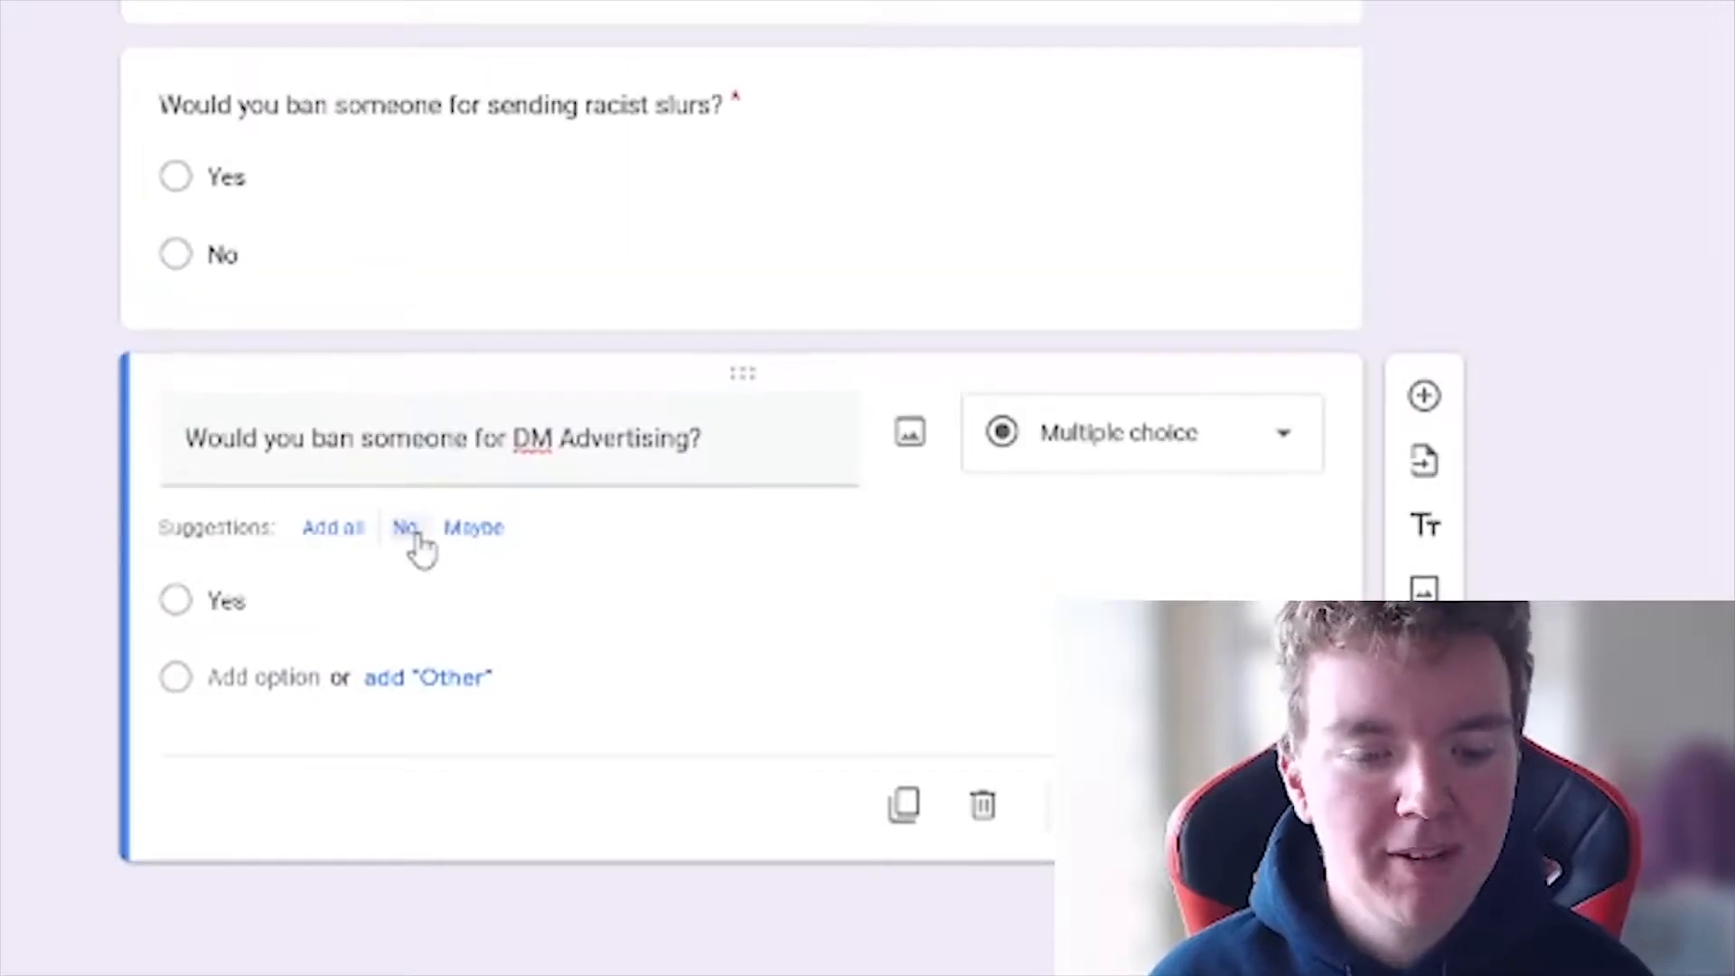
click(414, 535)
scroll(701, 657, down, 1)
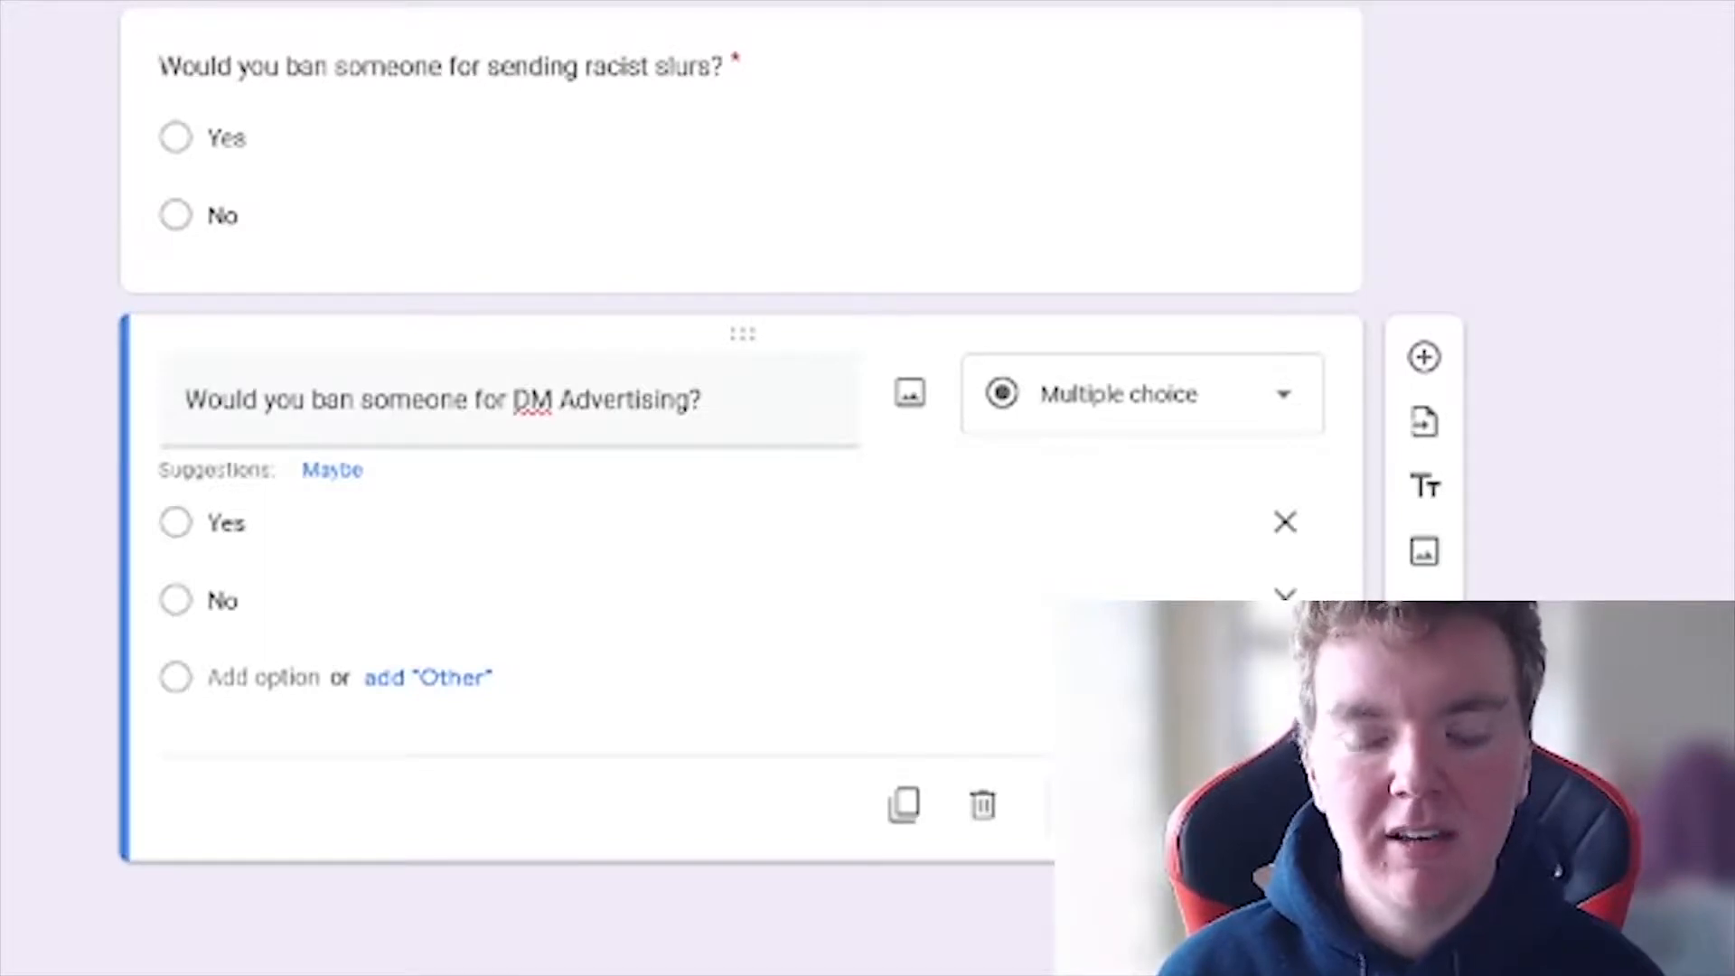
- Customize the form theme with the teal color and the second, medium-light teal background shade
scroll(741, 488, up, 15)
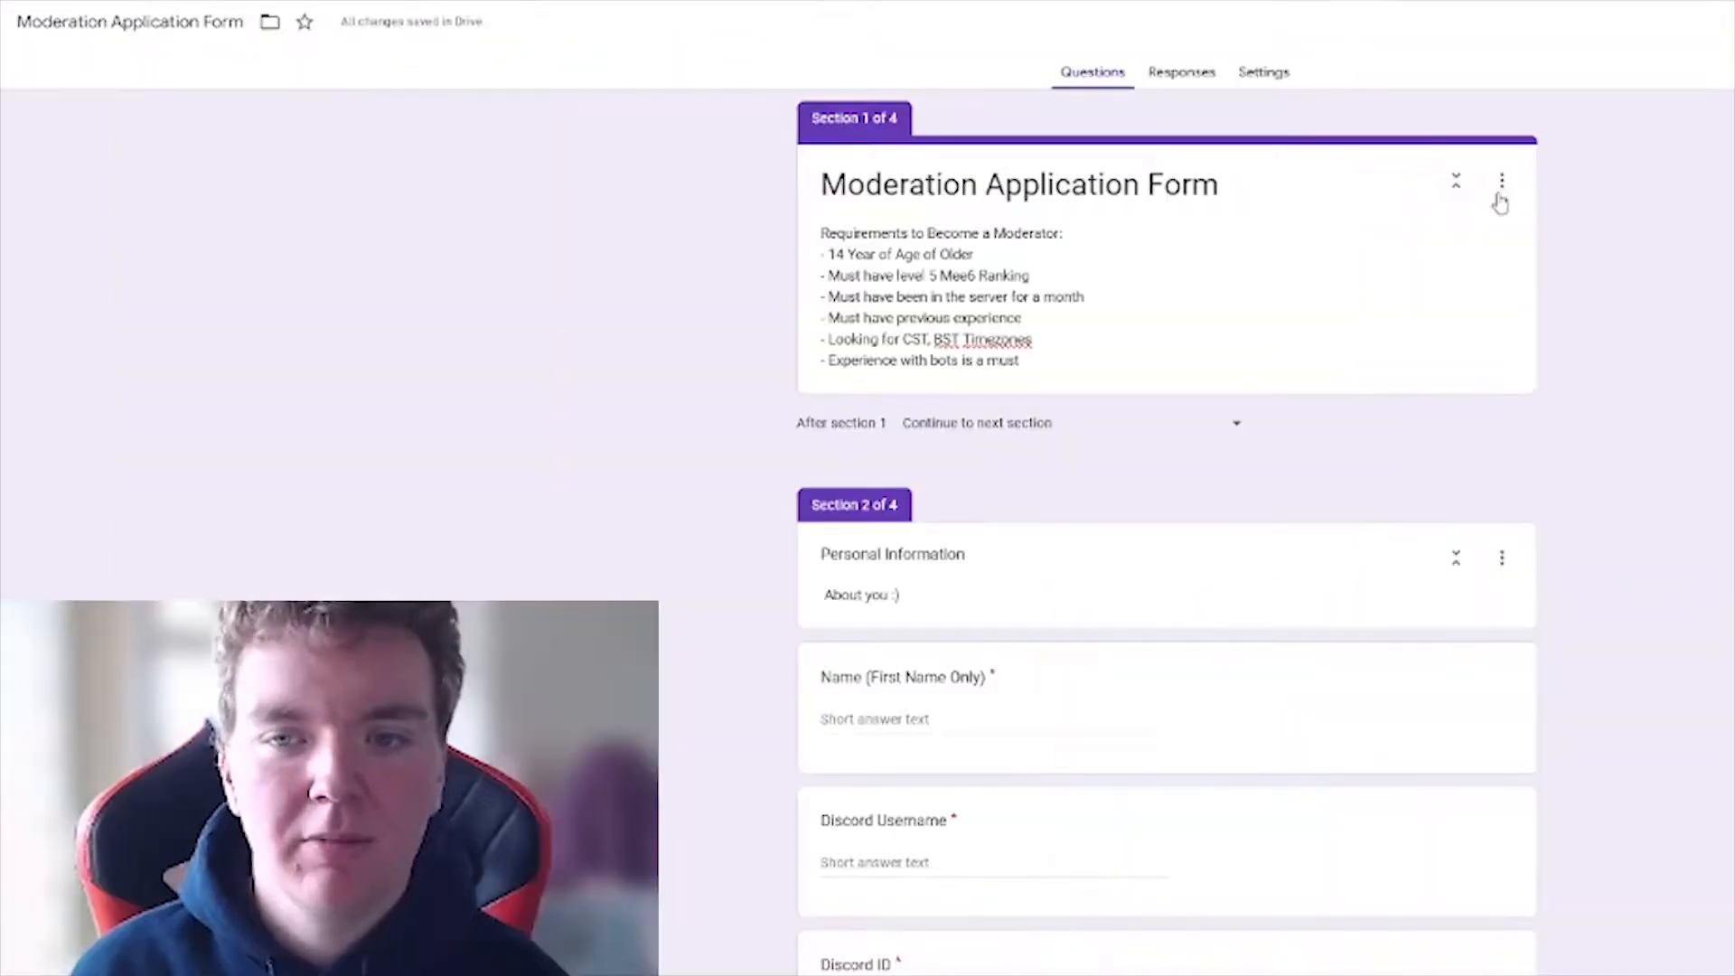
click(1502, 170)
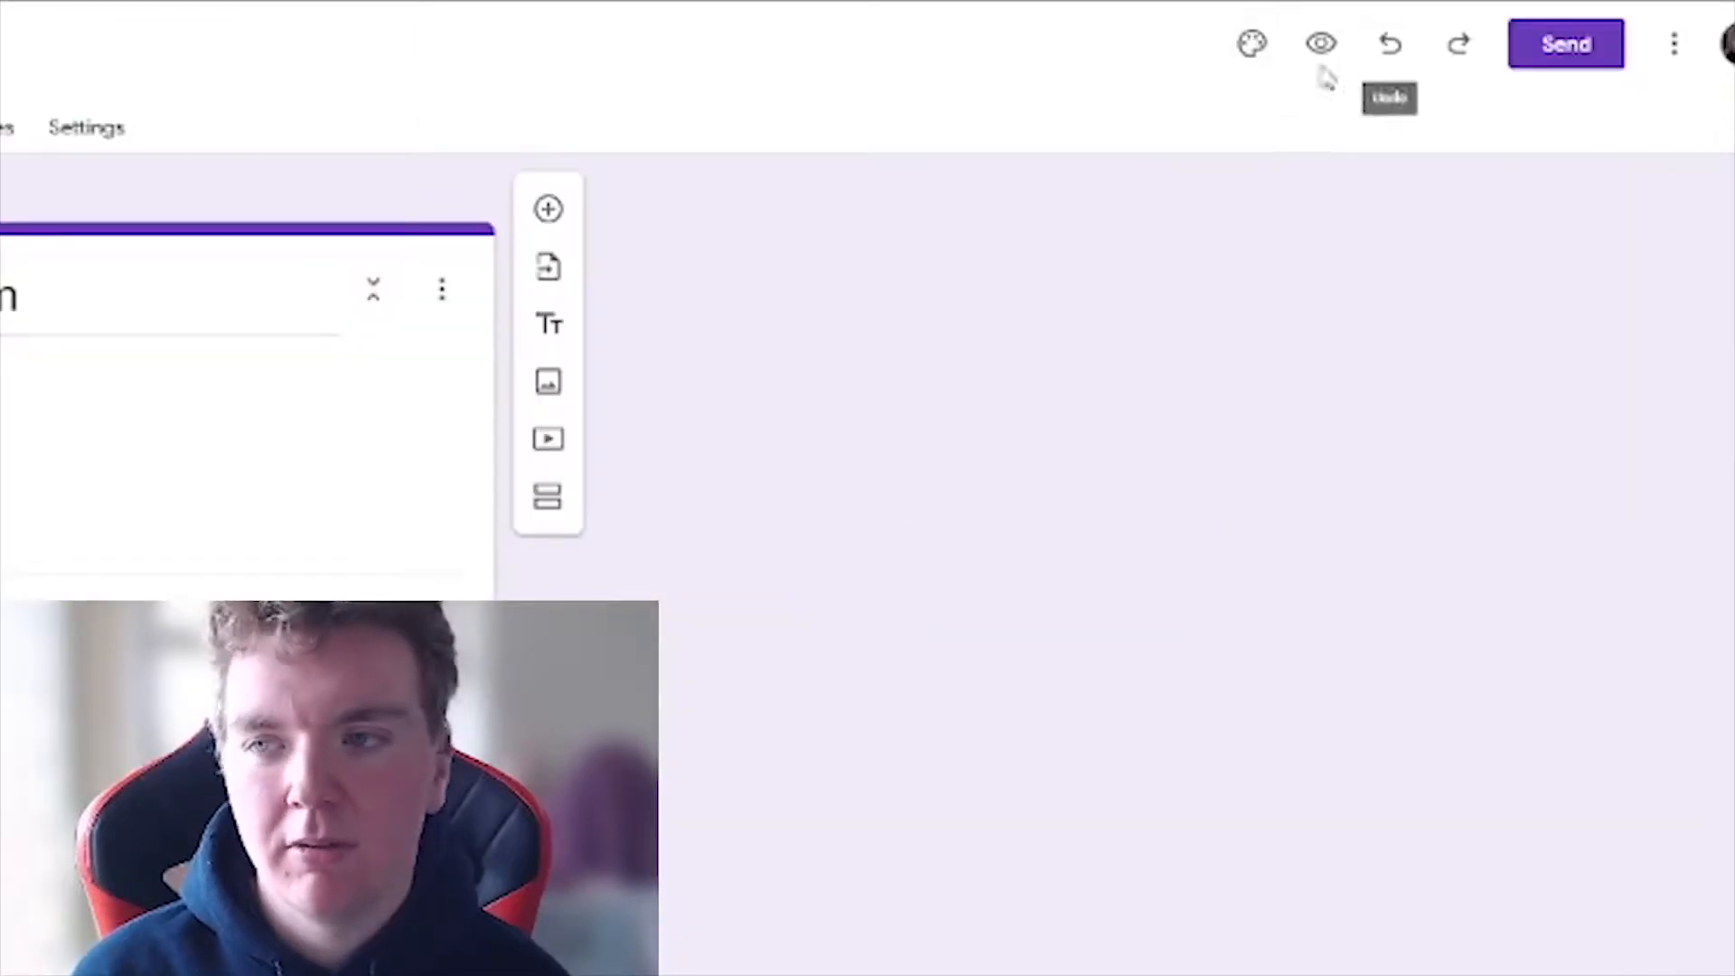
click(1249, 45)
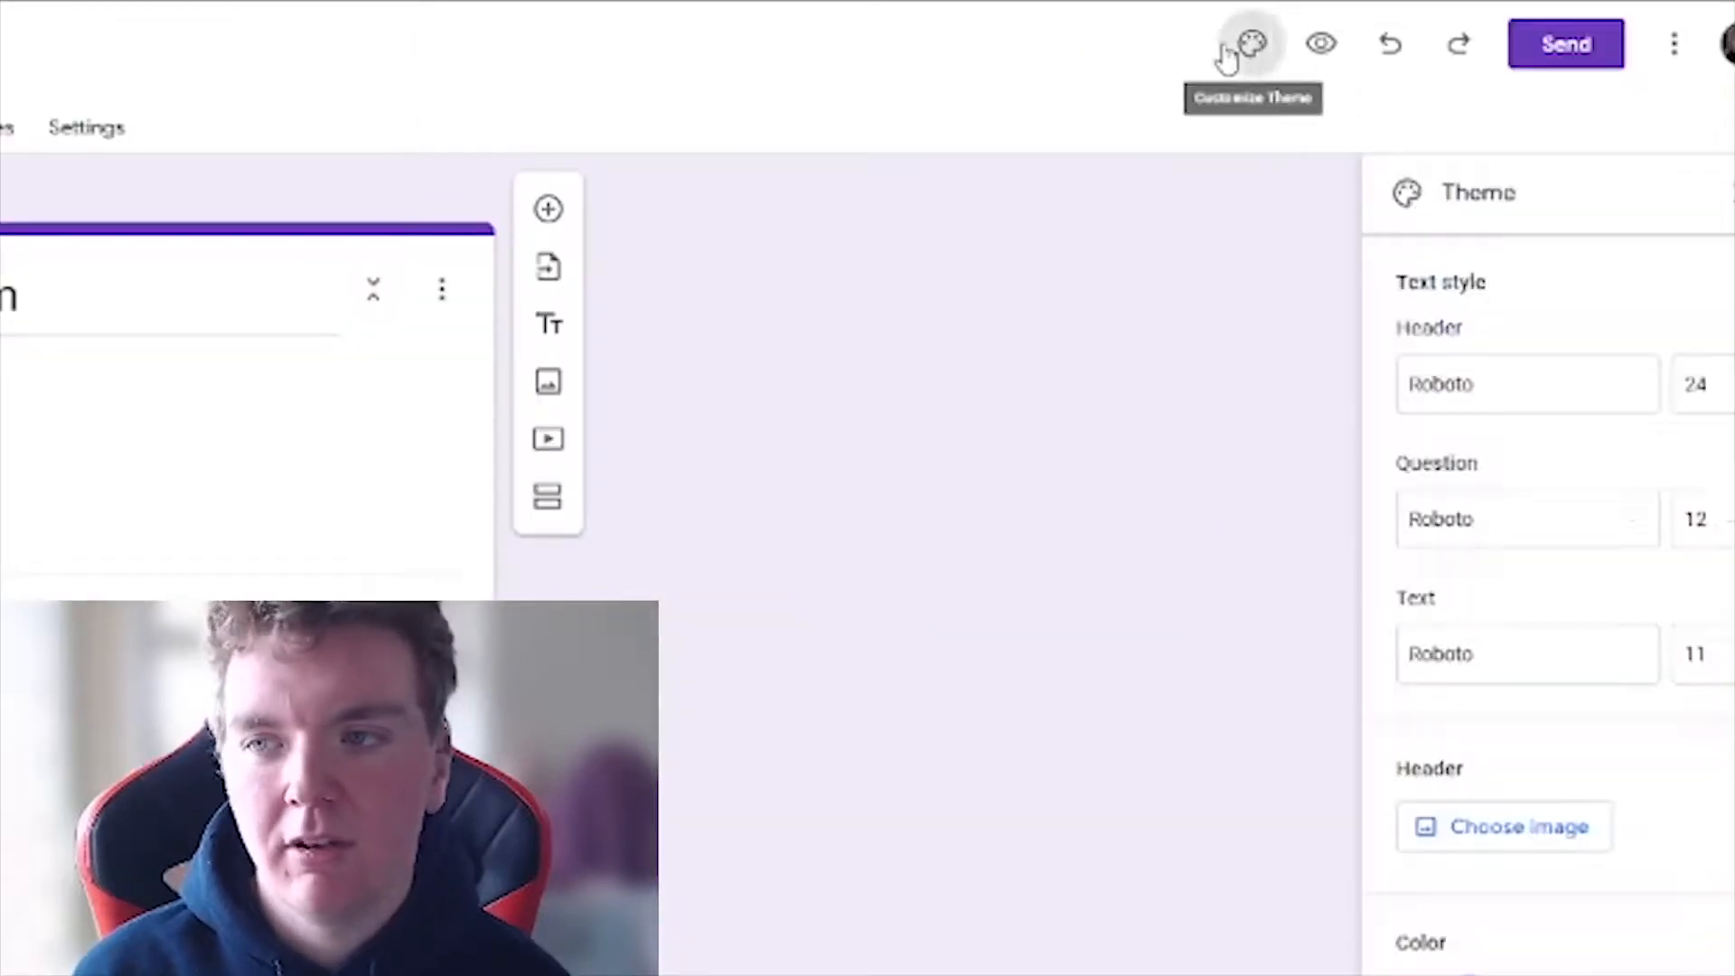
click(1567, 726)
click(1518, 774)
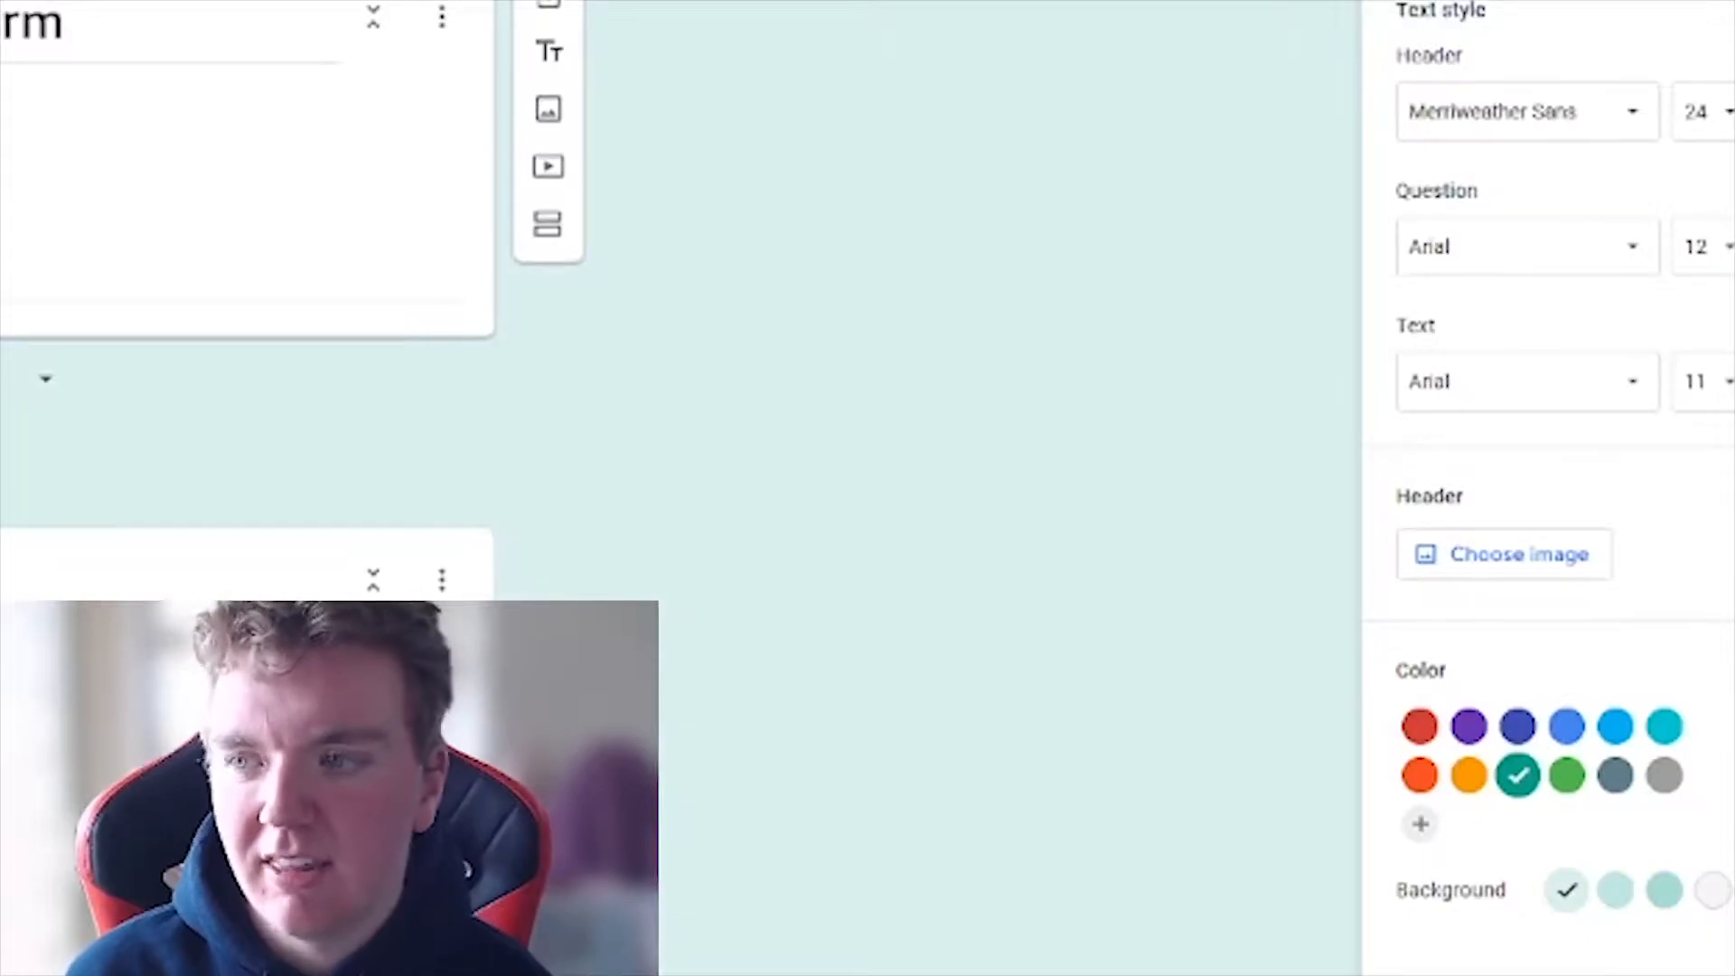
click(1615, 890)
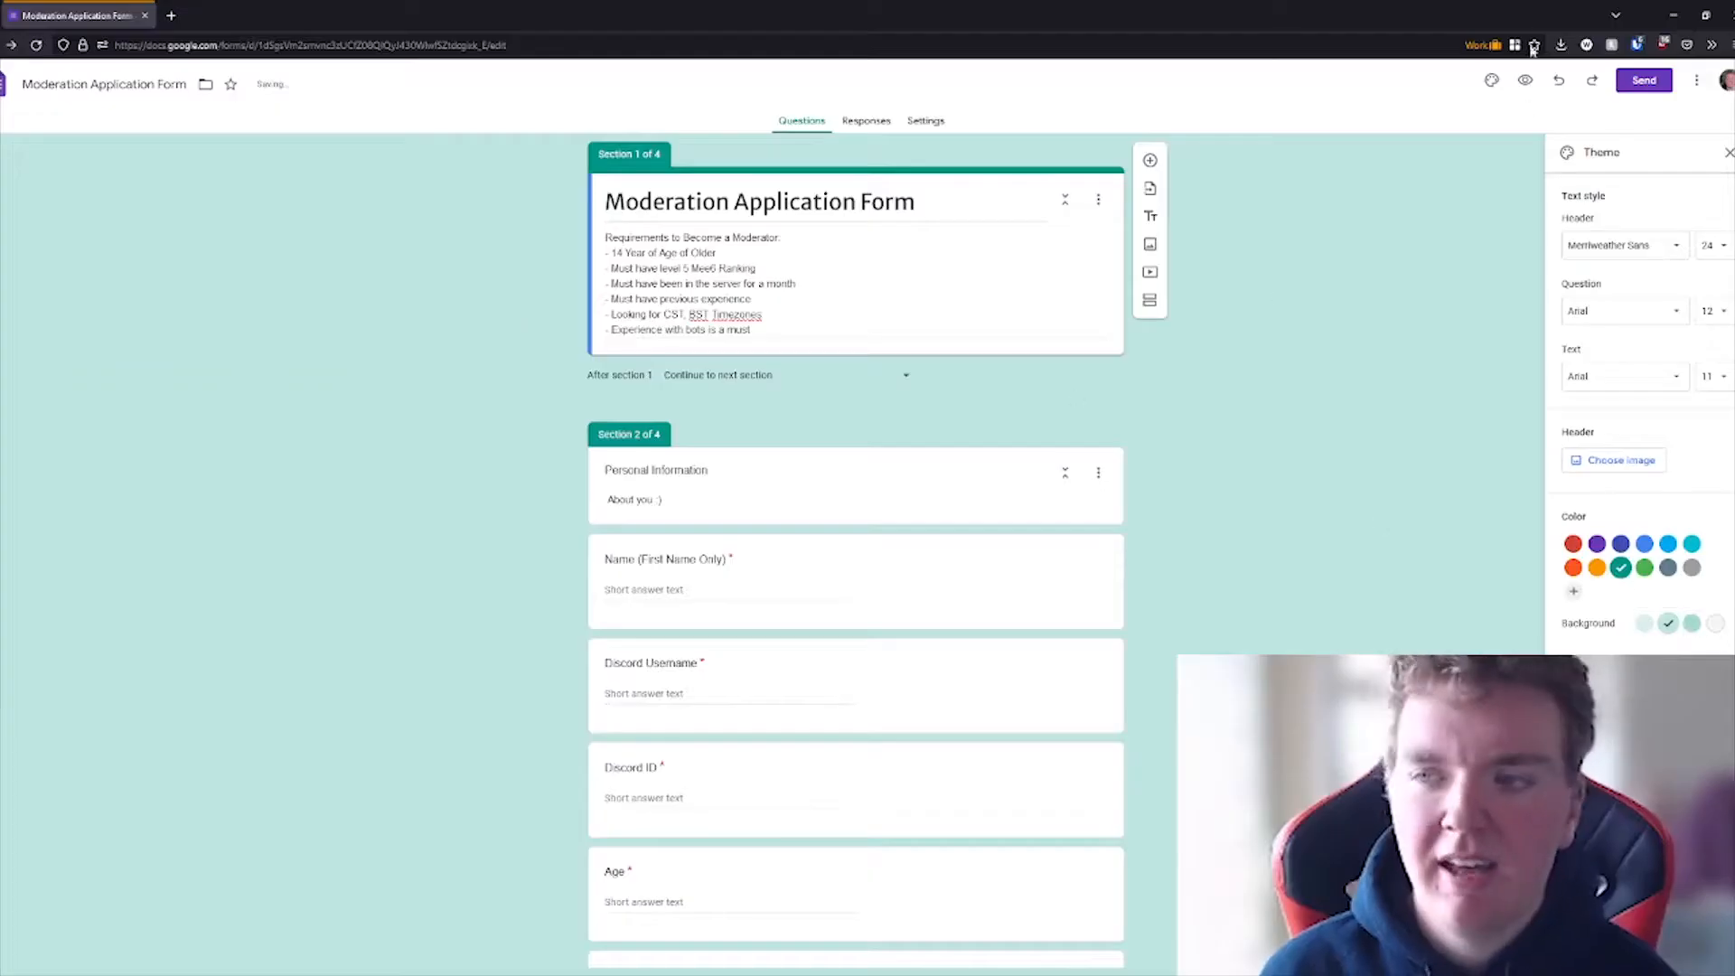
- In the form's response settings, turn on collecting email addresses and allow response editing
click(866, 120)
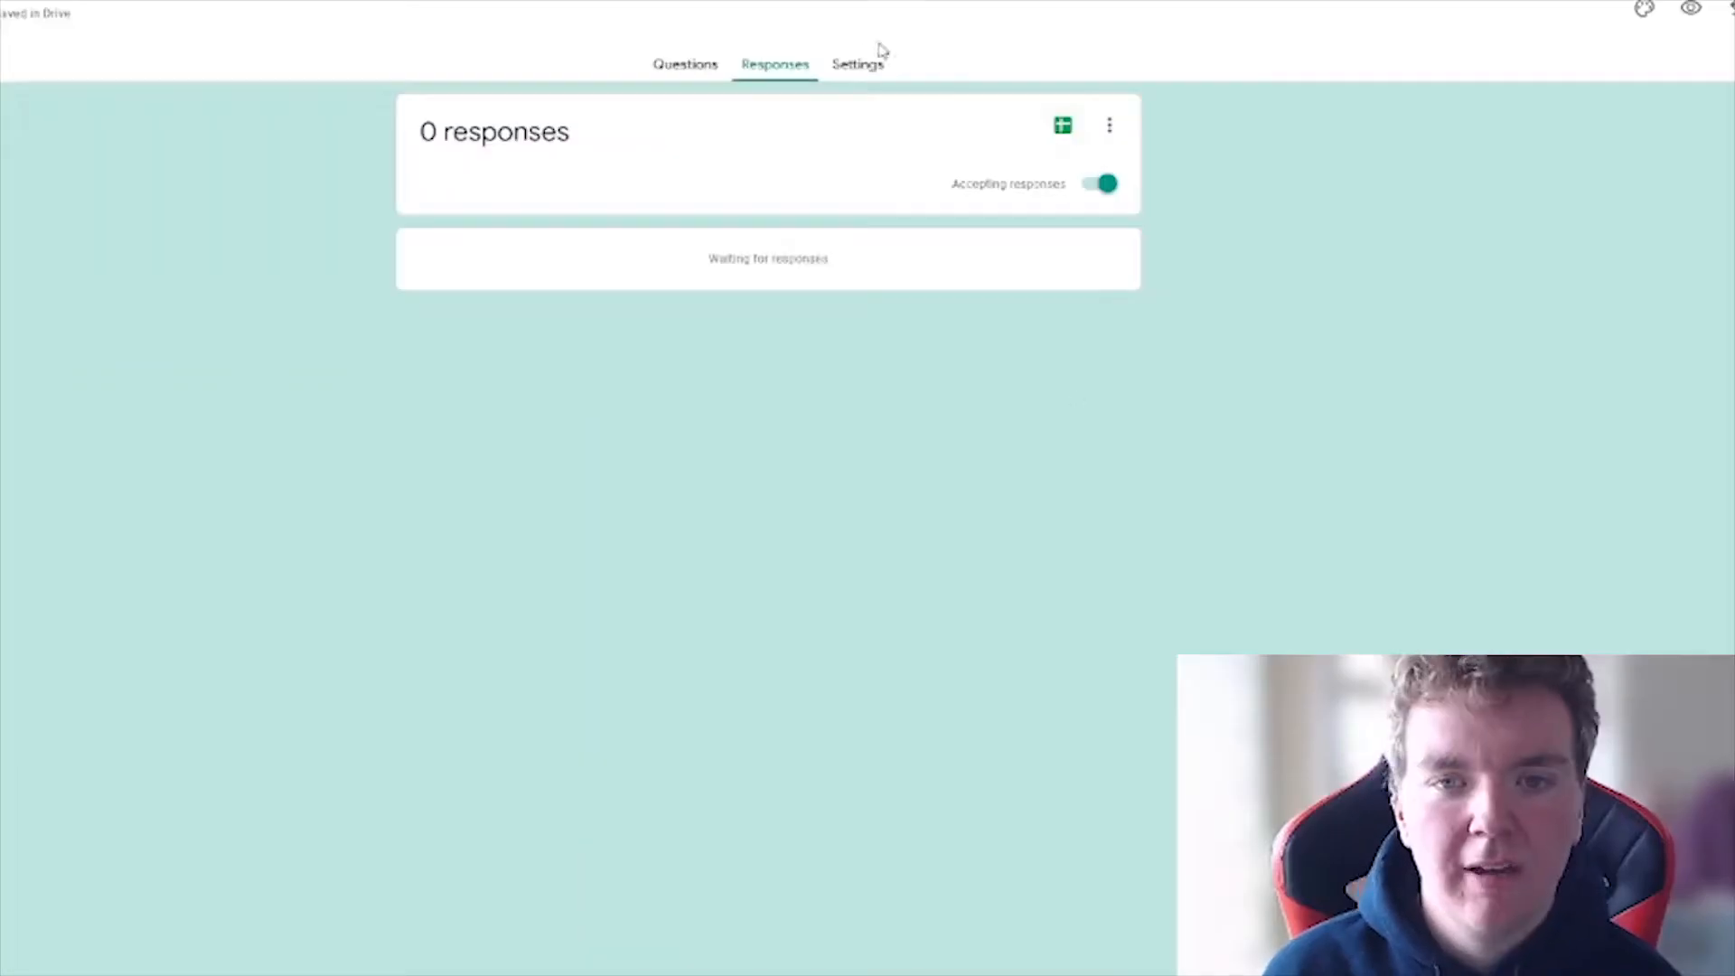
click(925, 120)
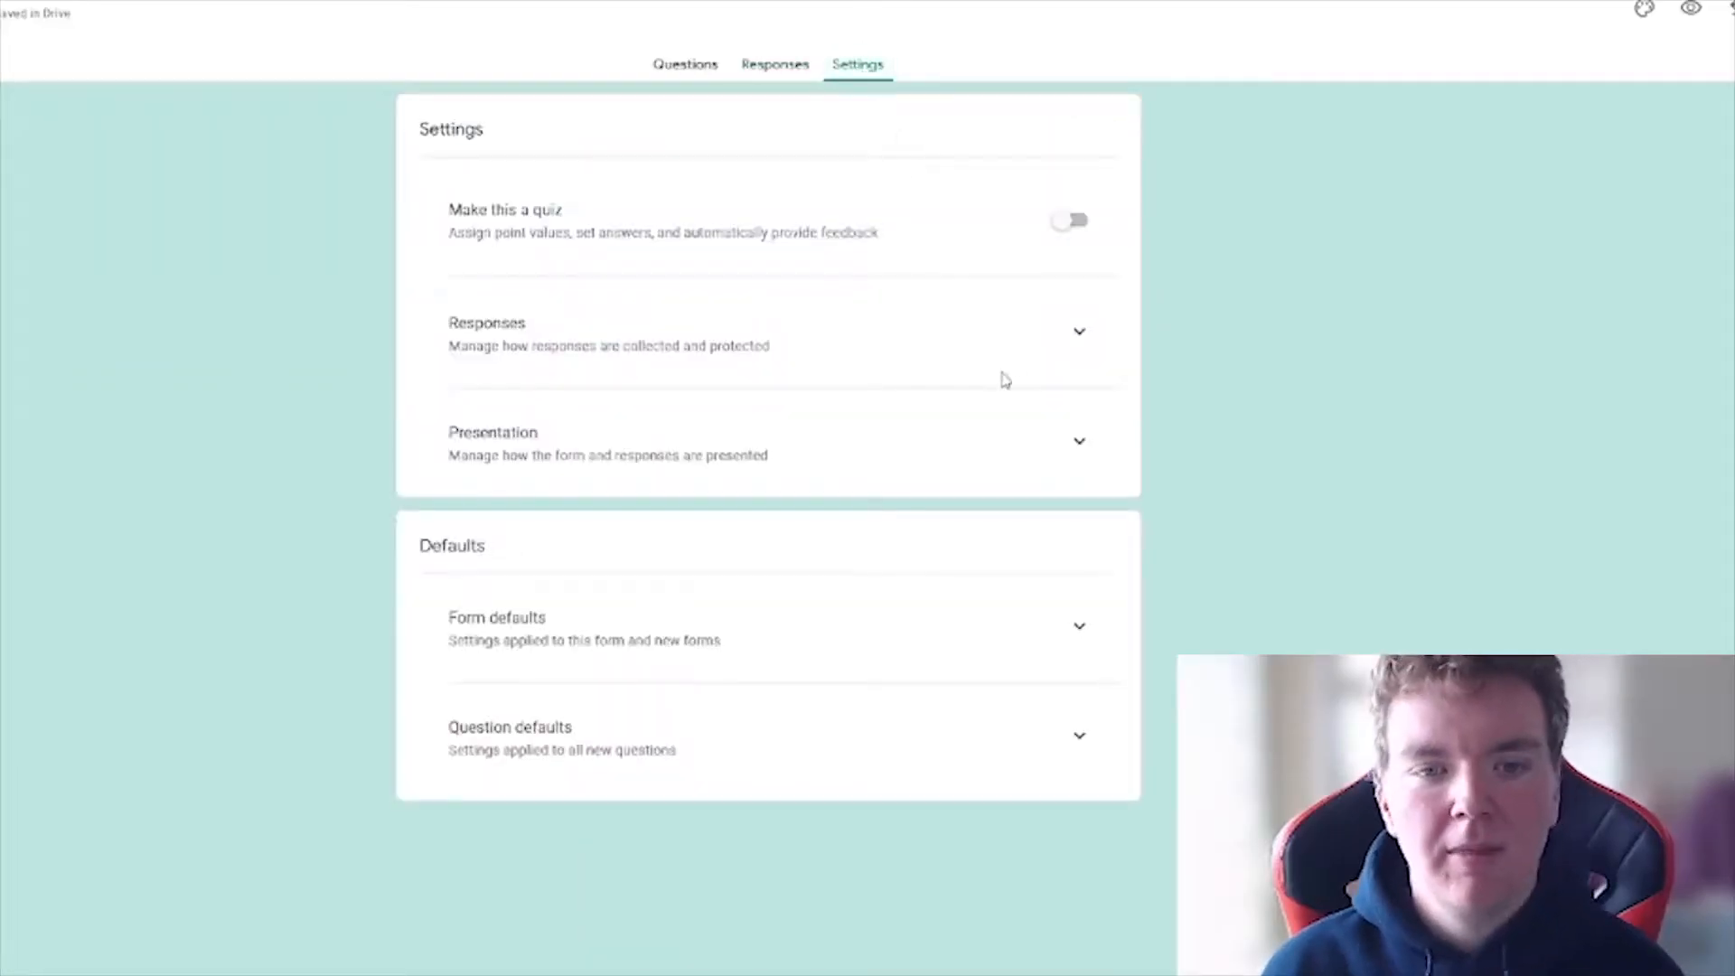
click(1075, 331)
click(1071, 399)
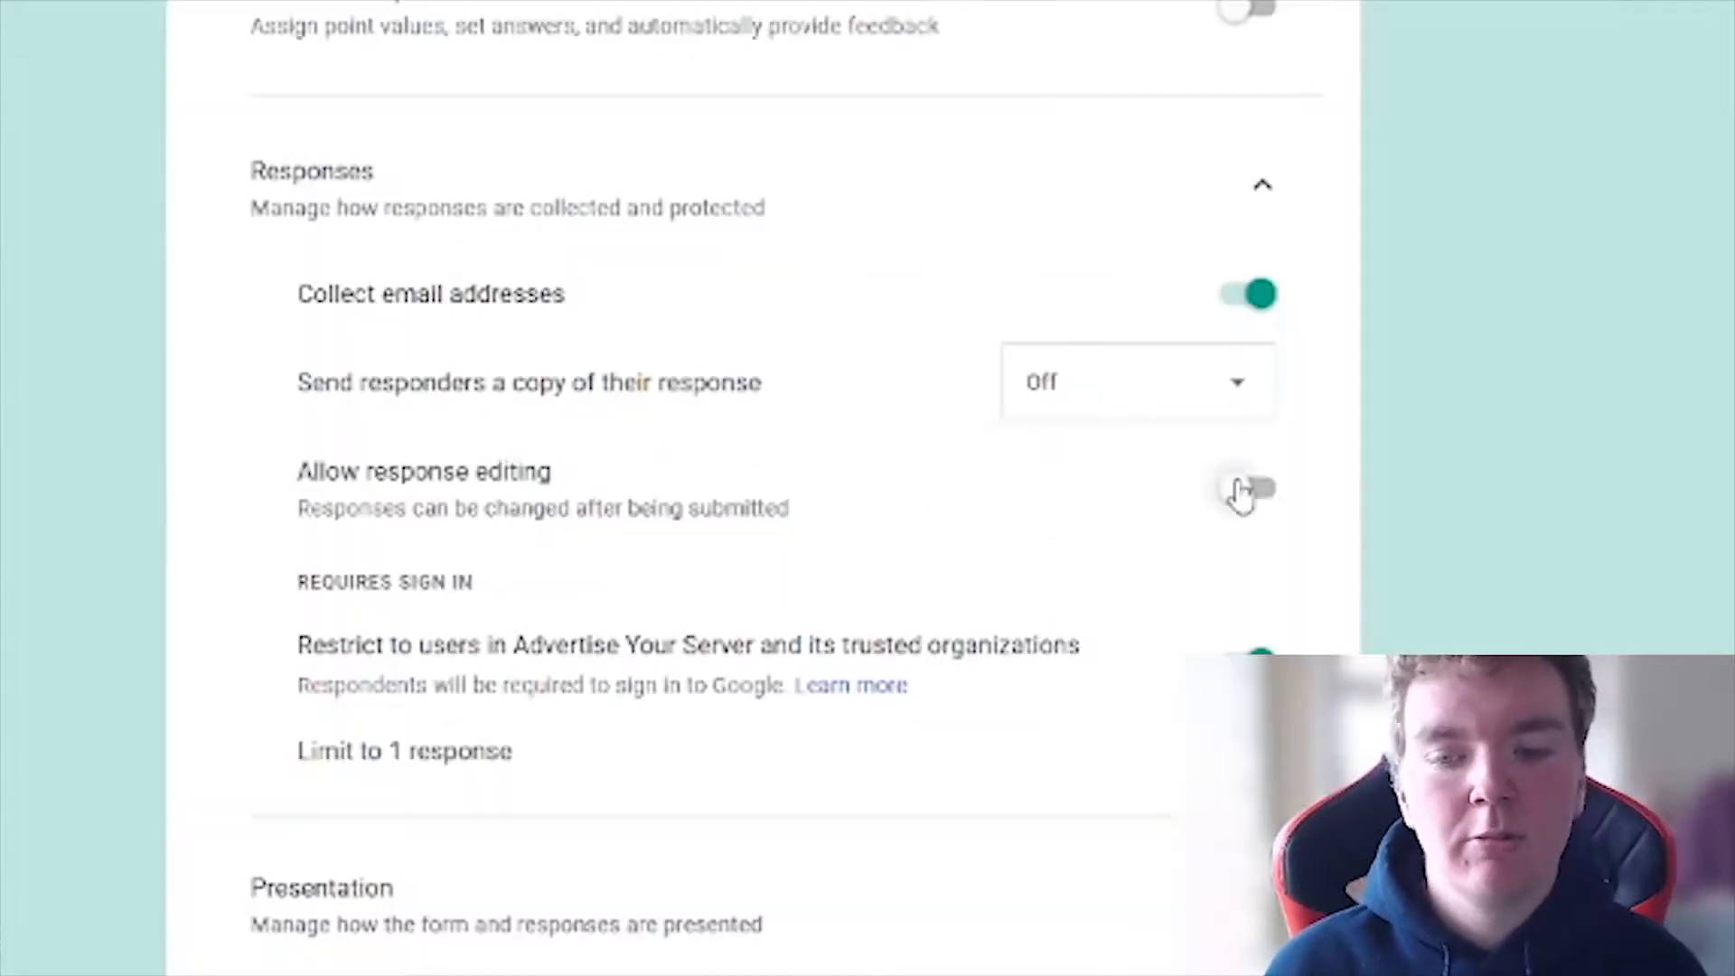
click(1061, 519)
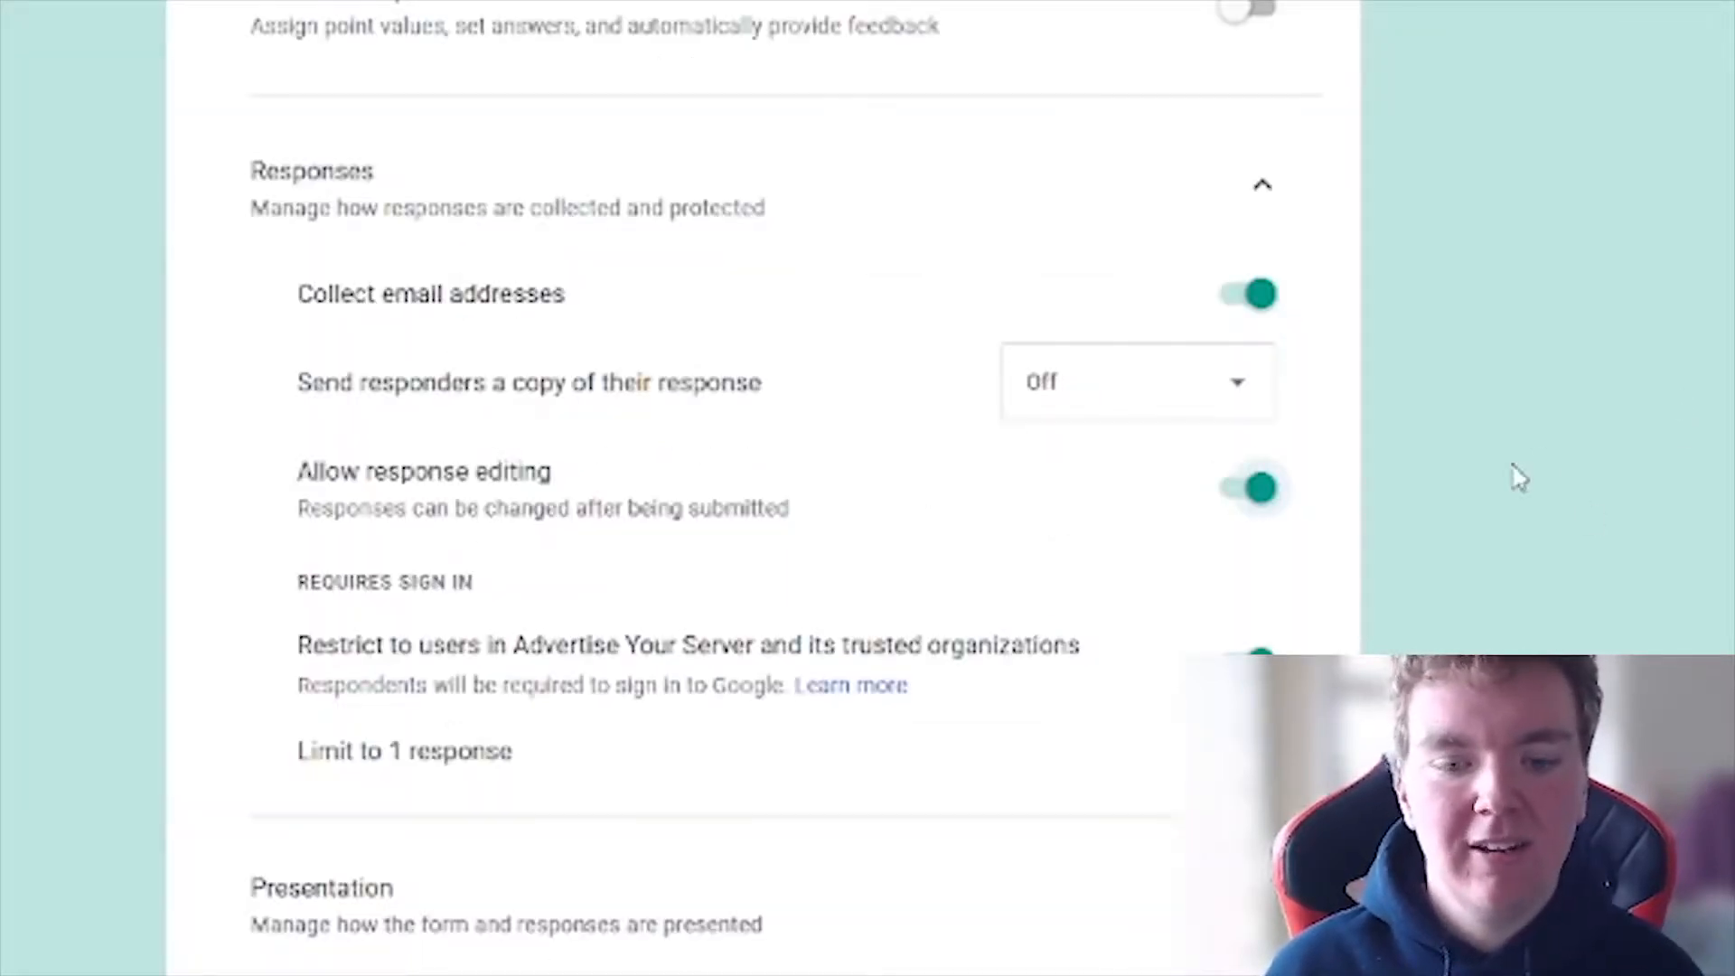
- Set the confirmation message to "Your application has been submitted! We'll get back to you within 7 days." and disable the link to submit another response
scroll(1514, 476, down, 2)
click(1242, 440)
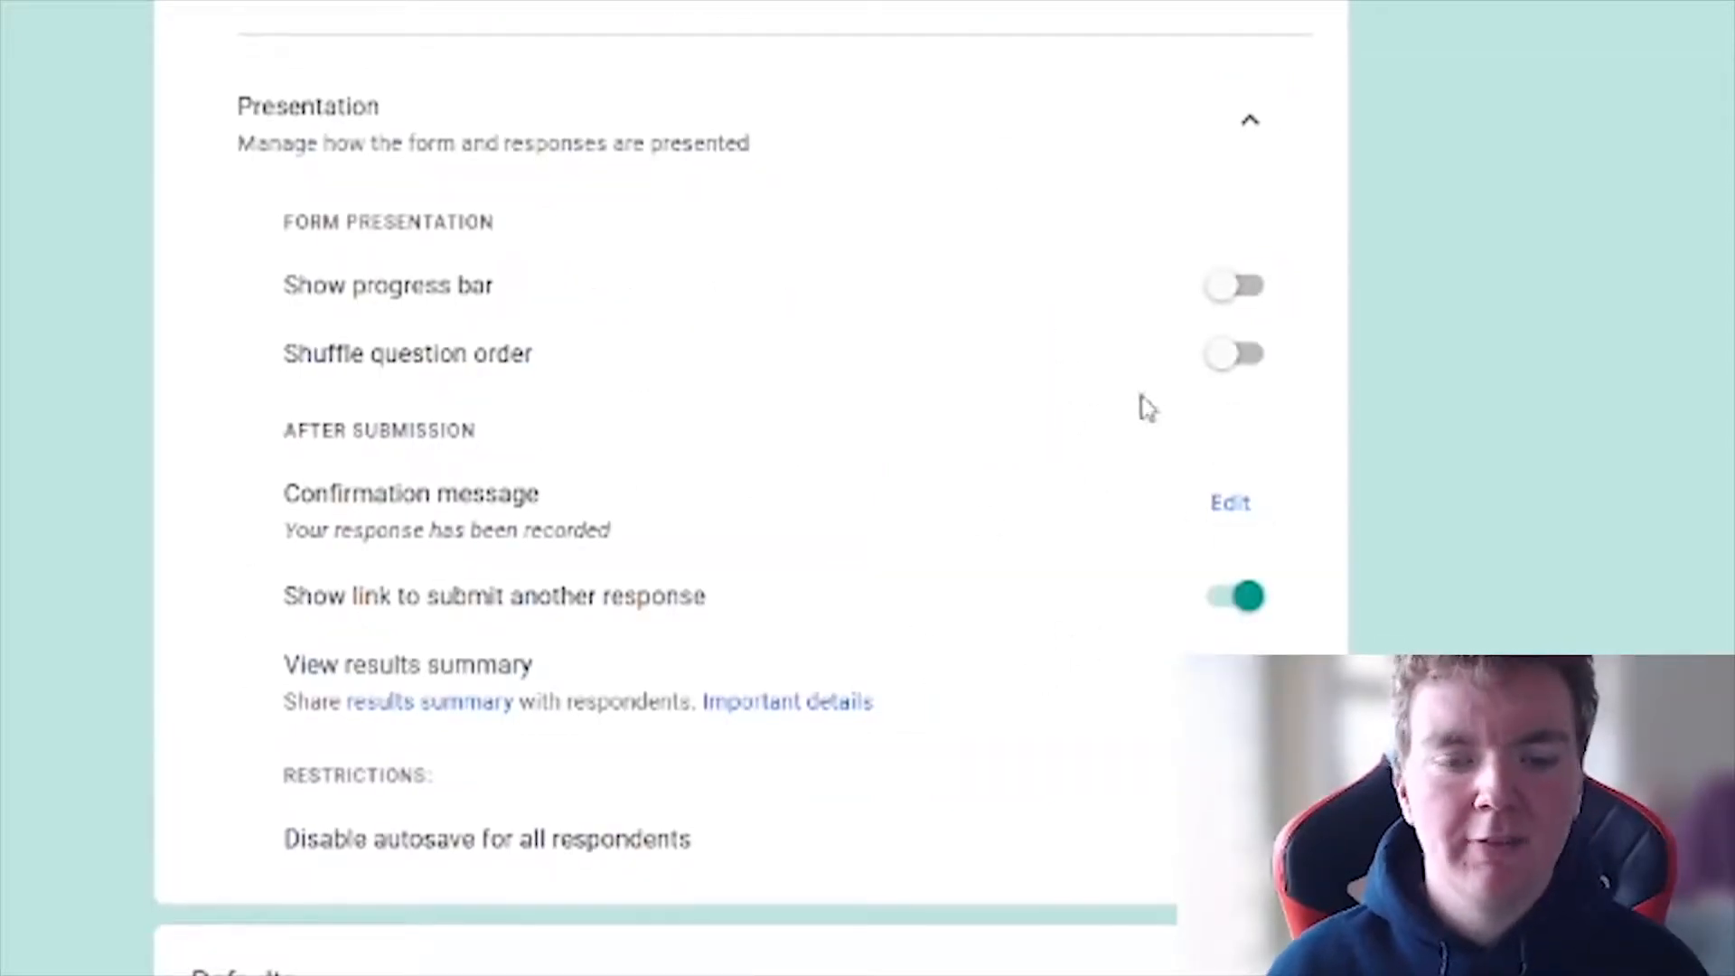
click(1230, 500)
click(801, 507)
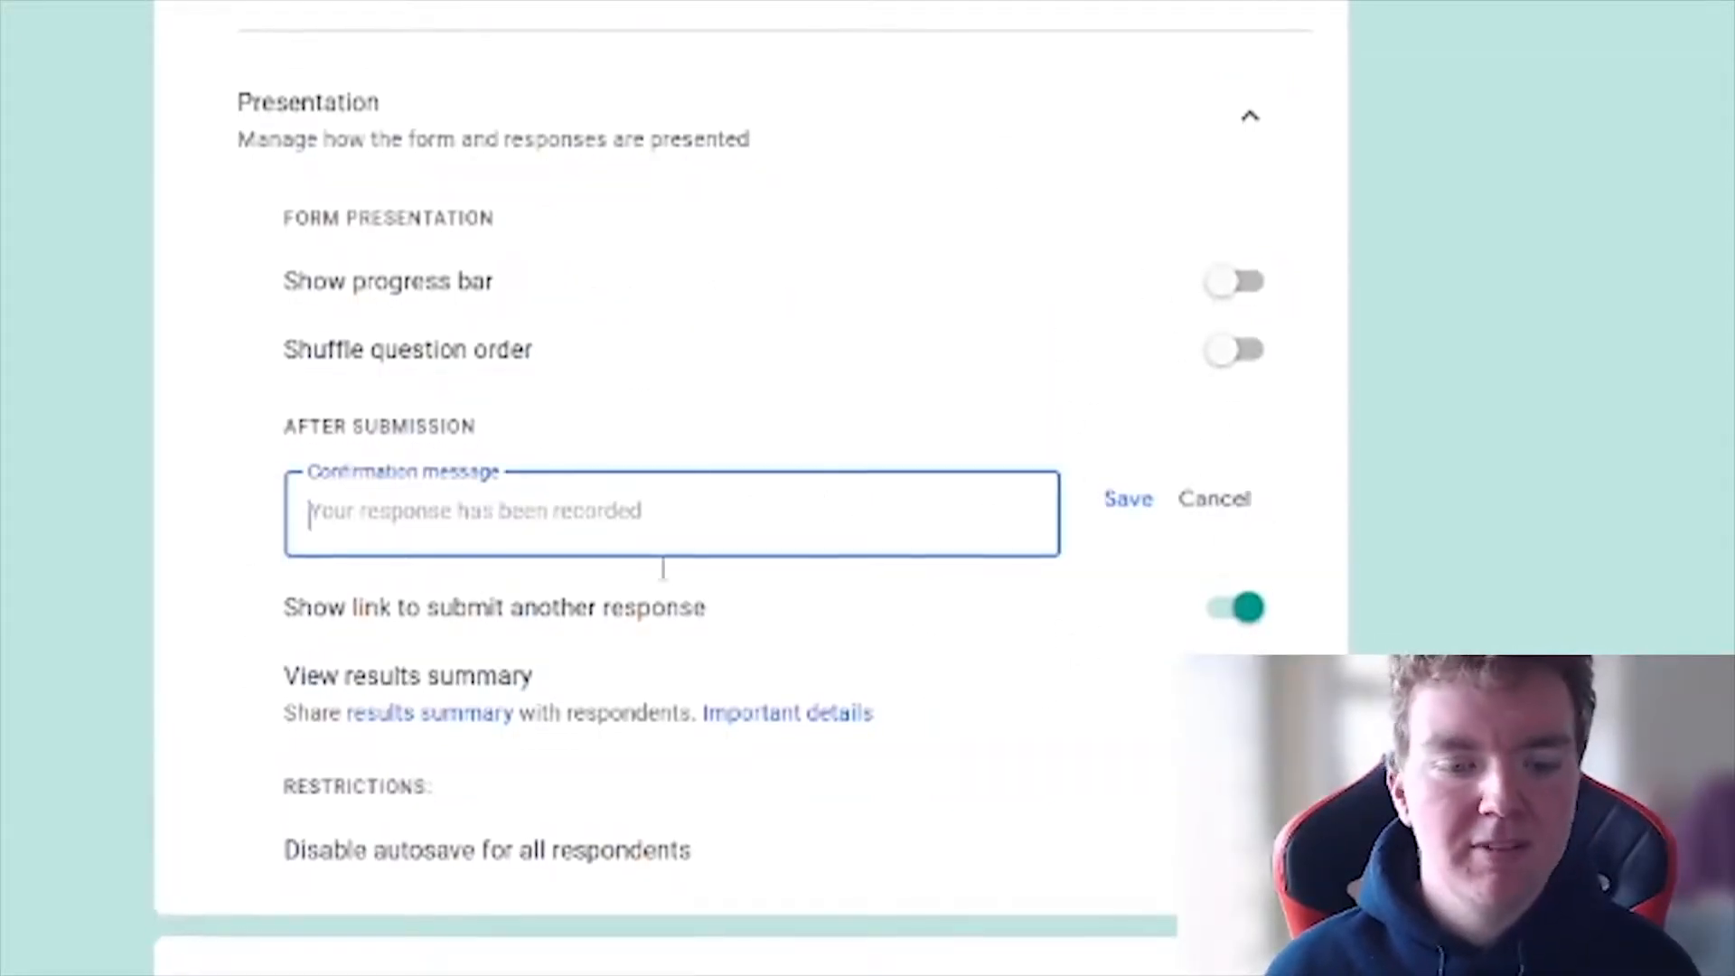
text(Your applicatio)
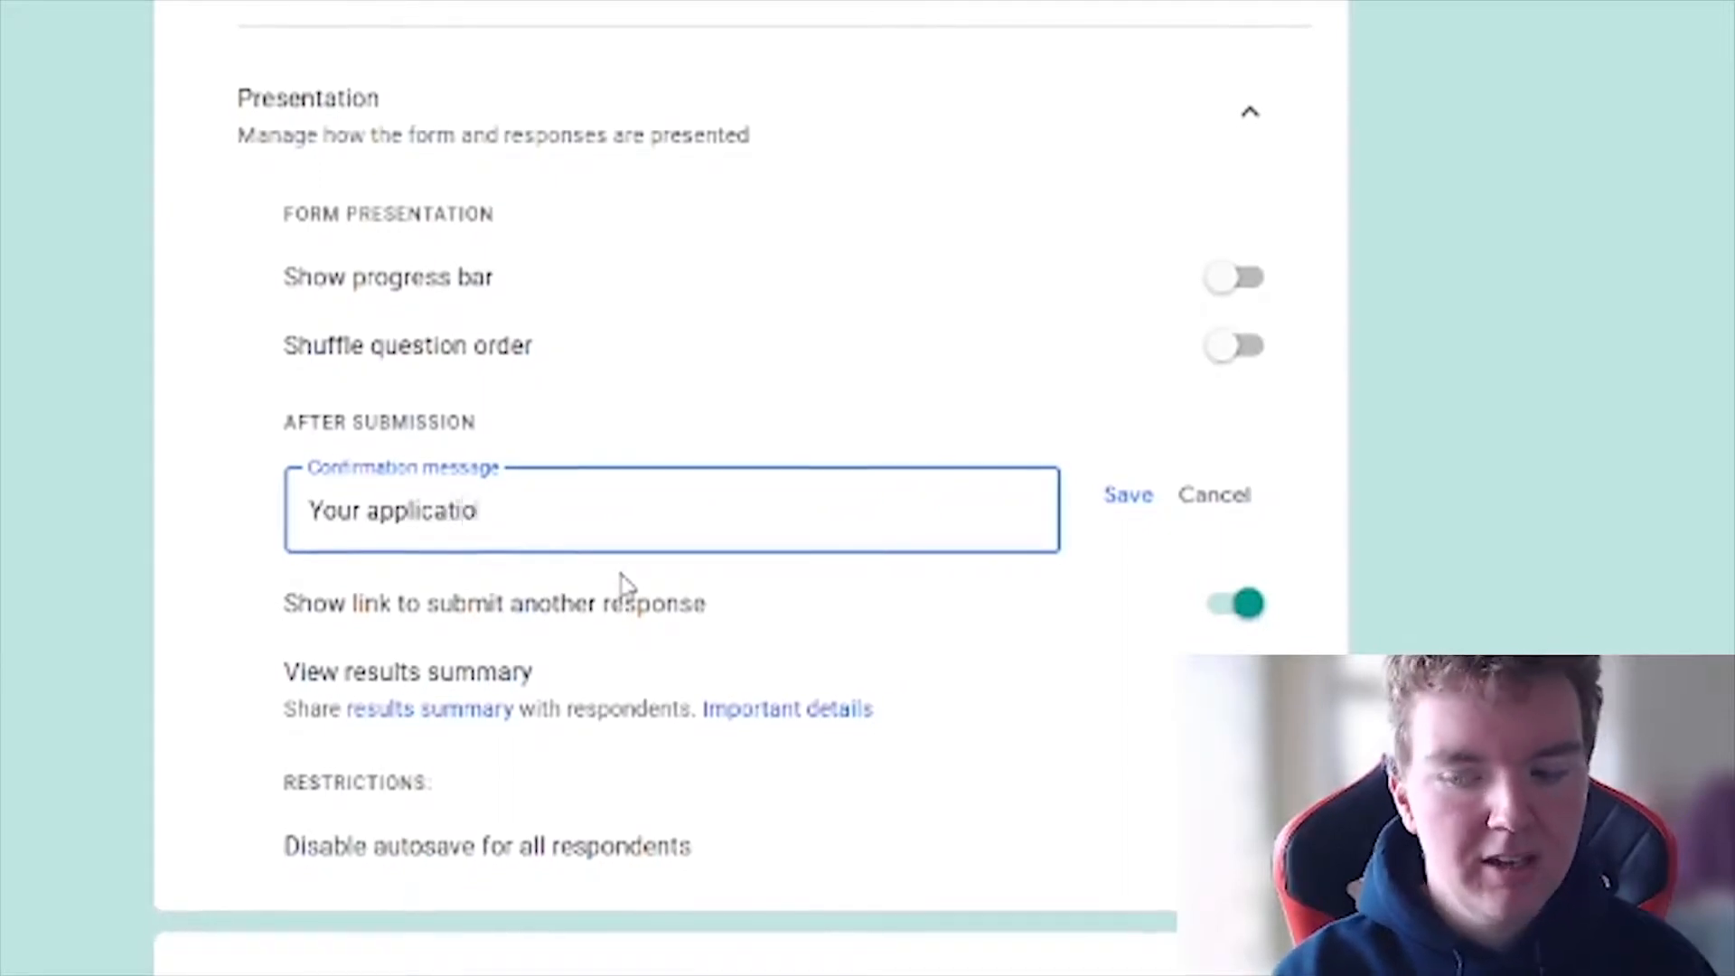
text(n has been submitt)
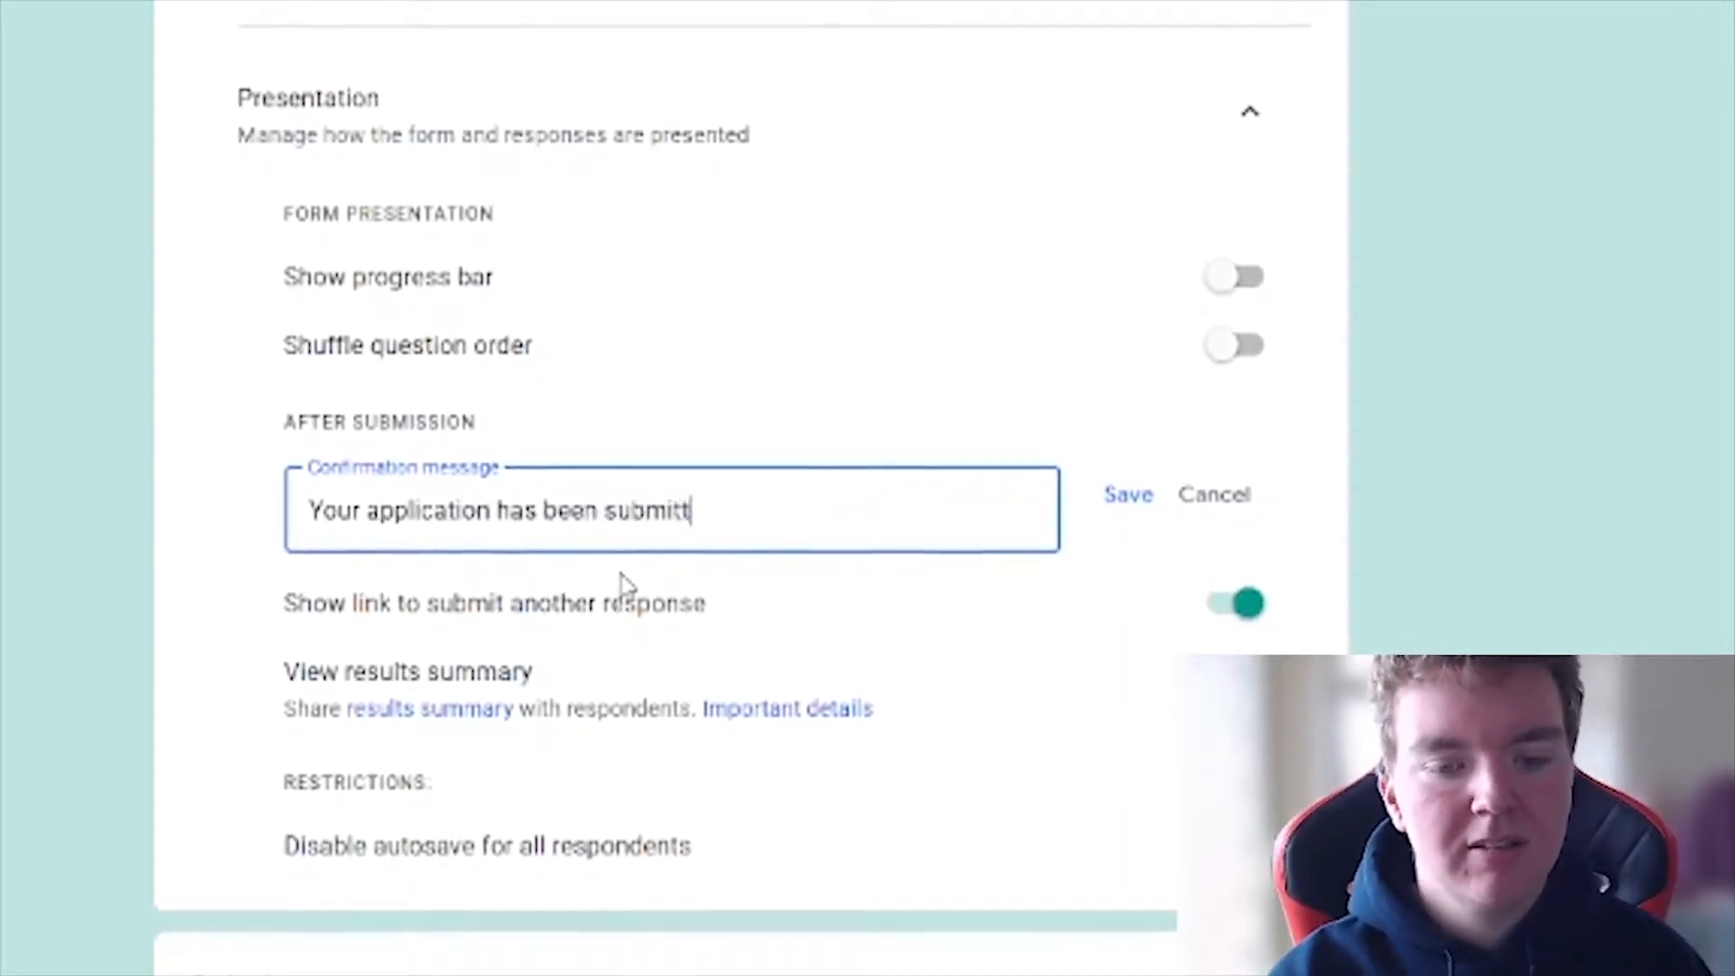
text(ed! We'll get back to you within 7)
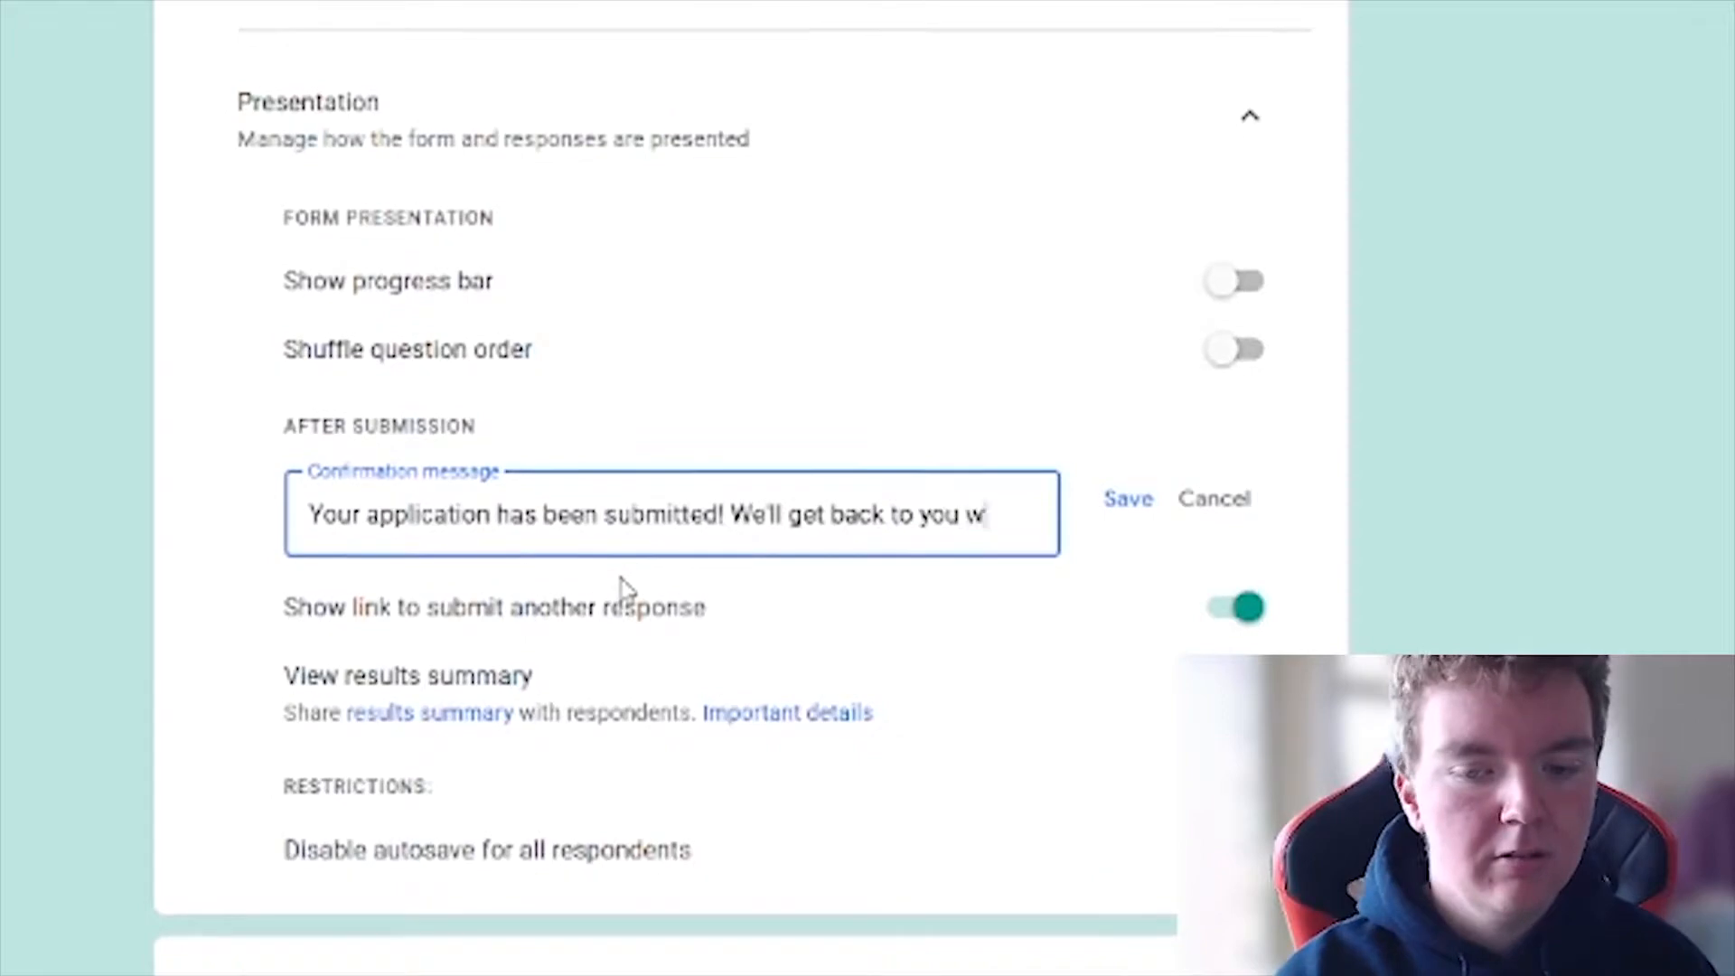
text( days.)
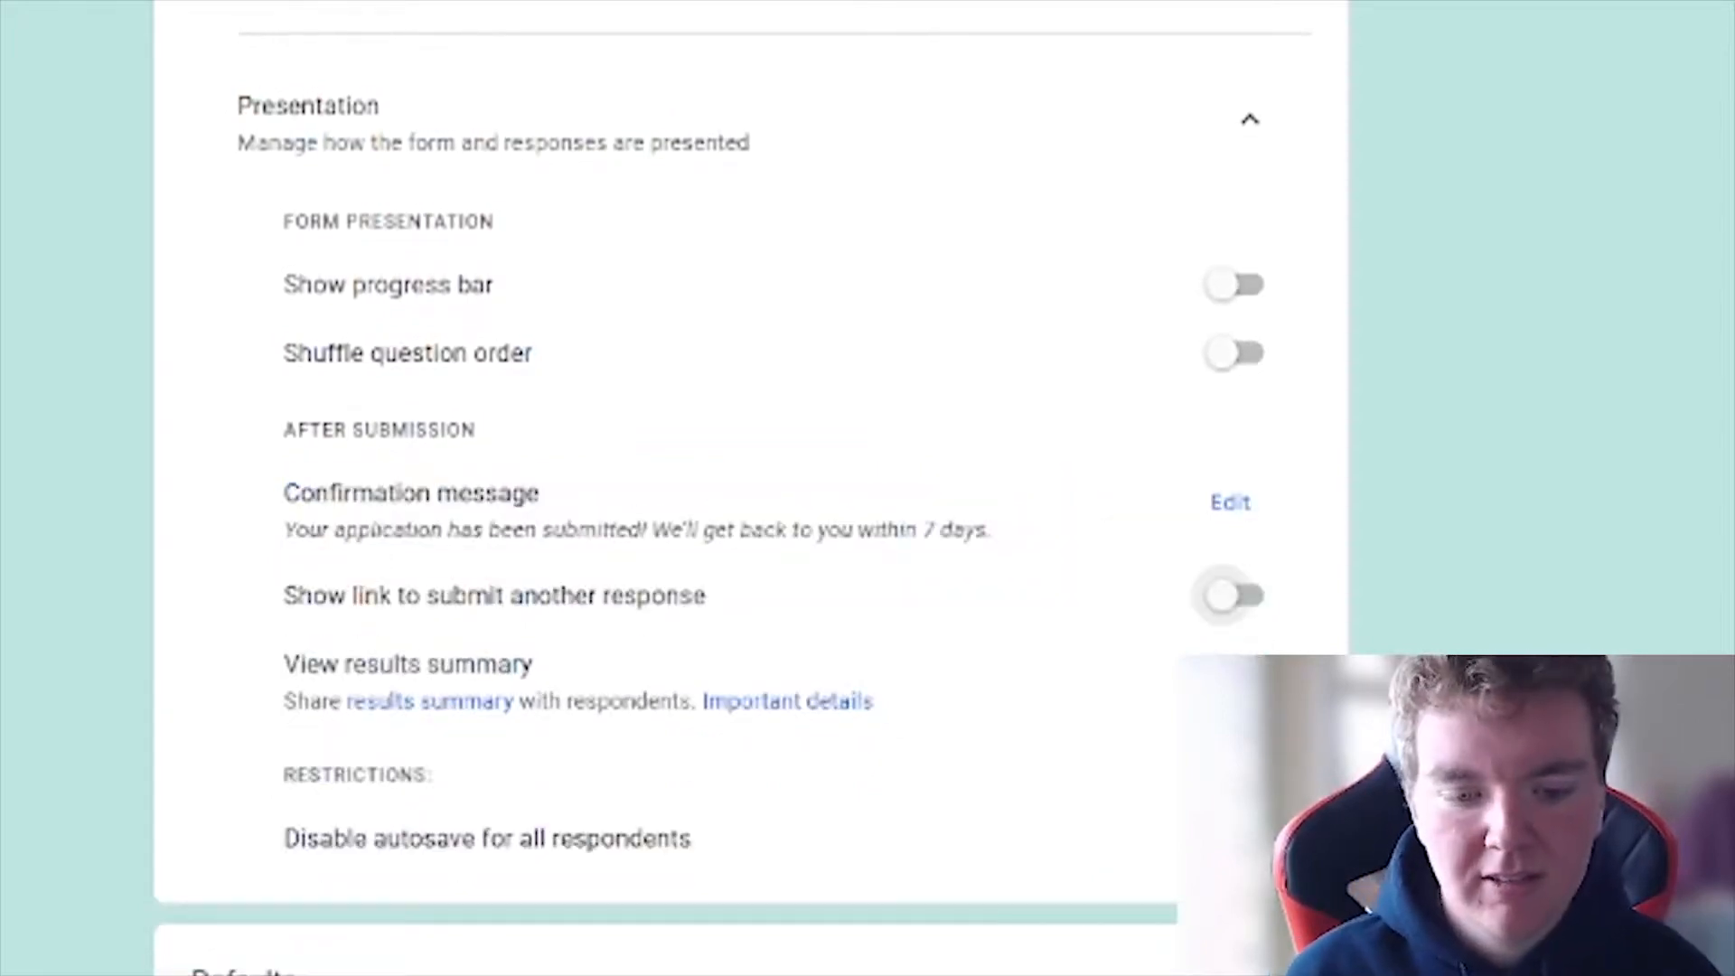
scroll(732, 487, down, 2)
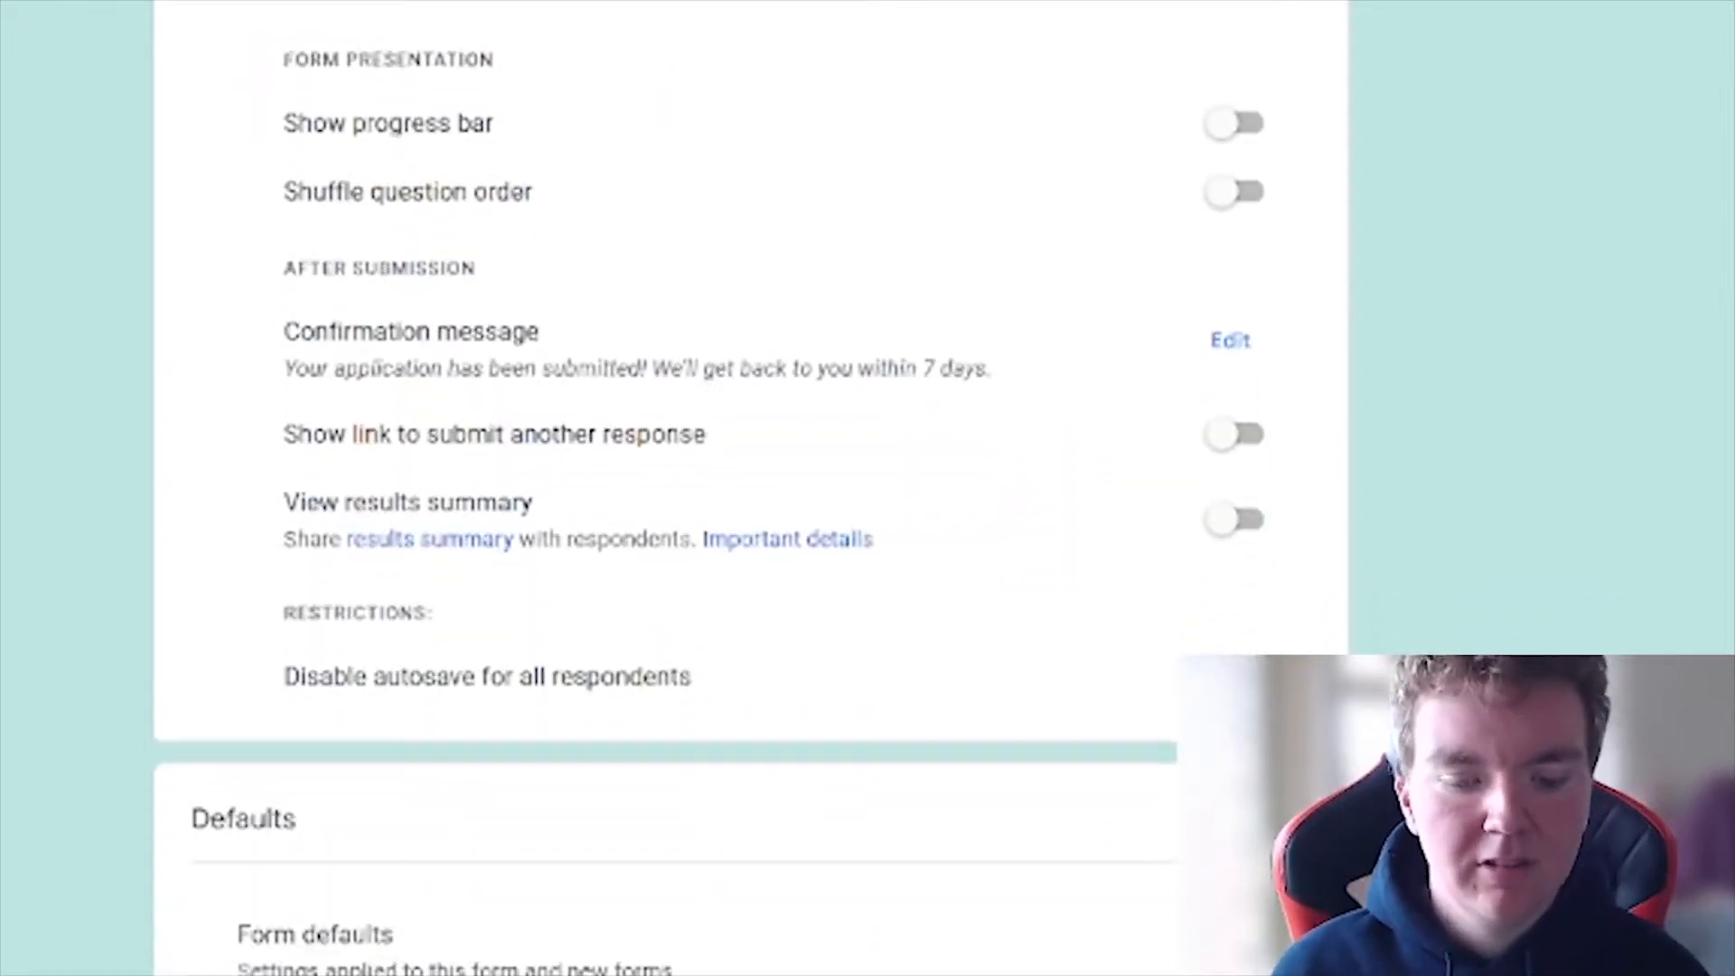
scroll(731, 488, down, 1)
scroll(747, 940, up, 5)
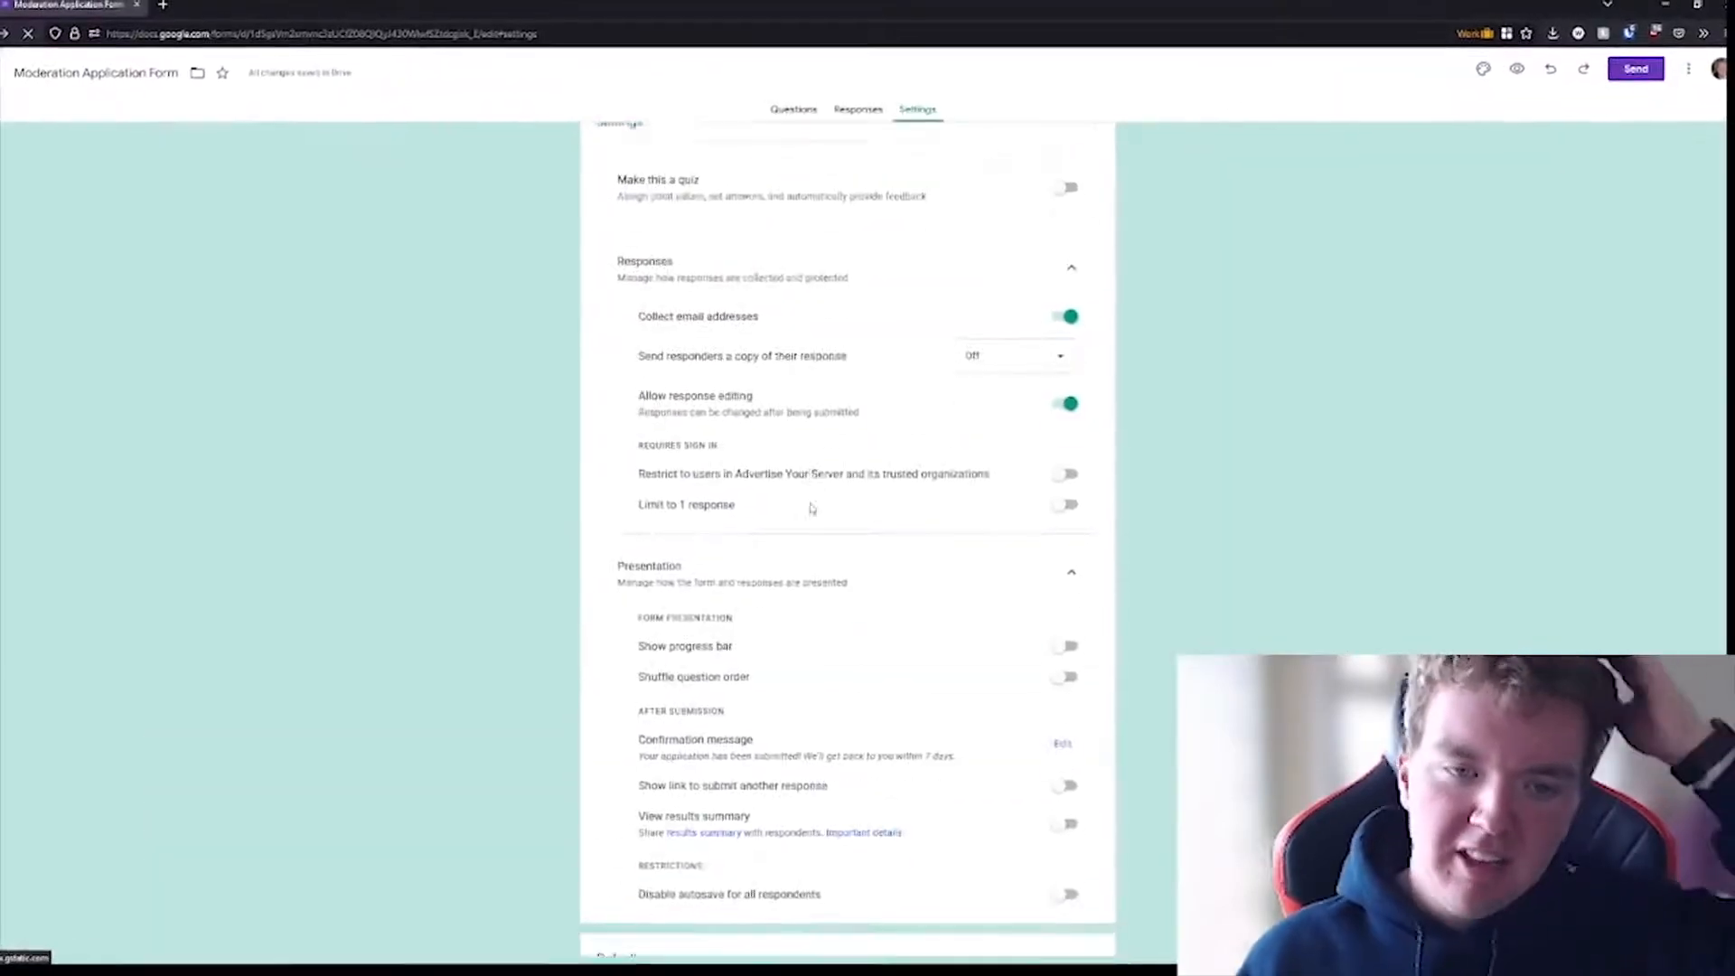
scroll(813, 507, down, 4)
scroll(702, 466, up, 5)
- View the form's responses and check the options for selecting a response destination
click(868, 120)
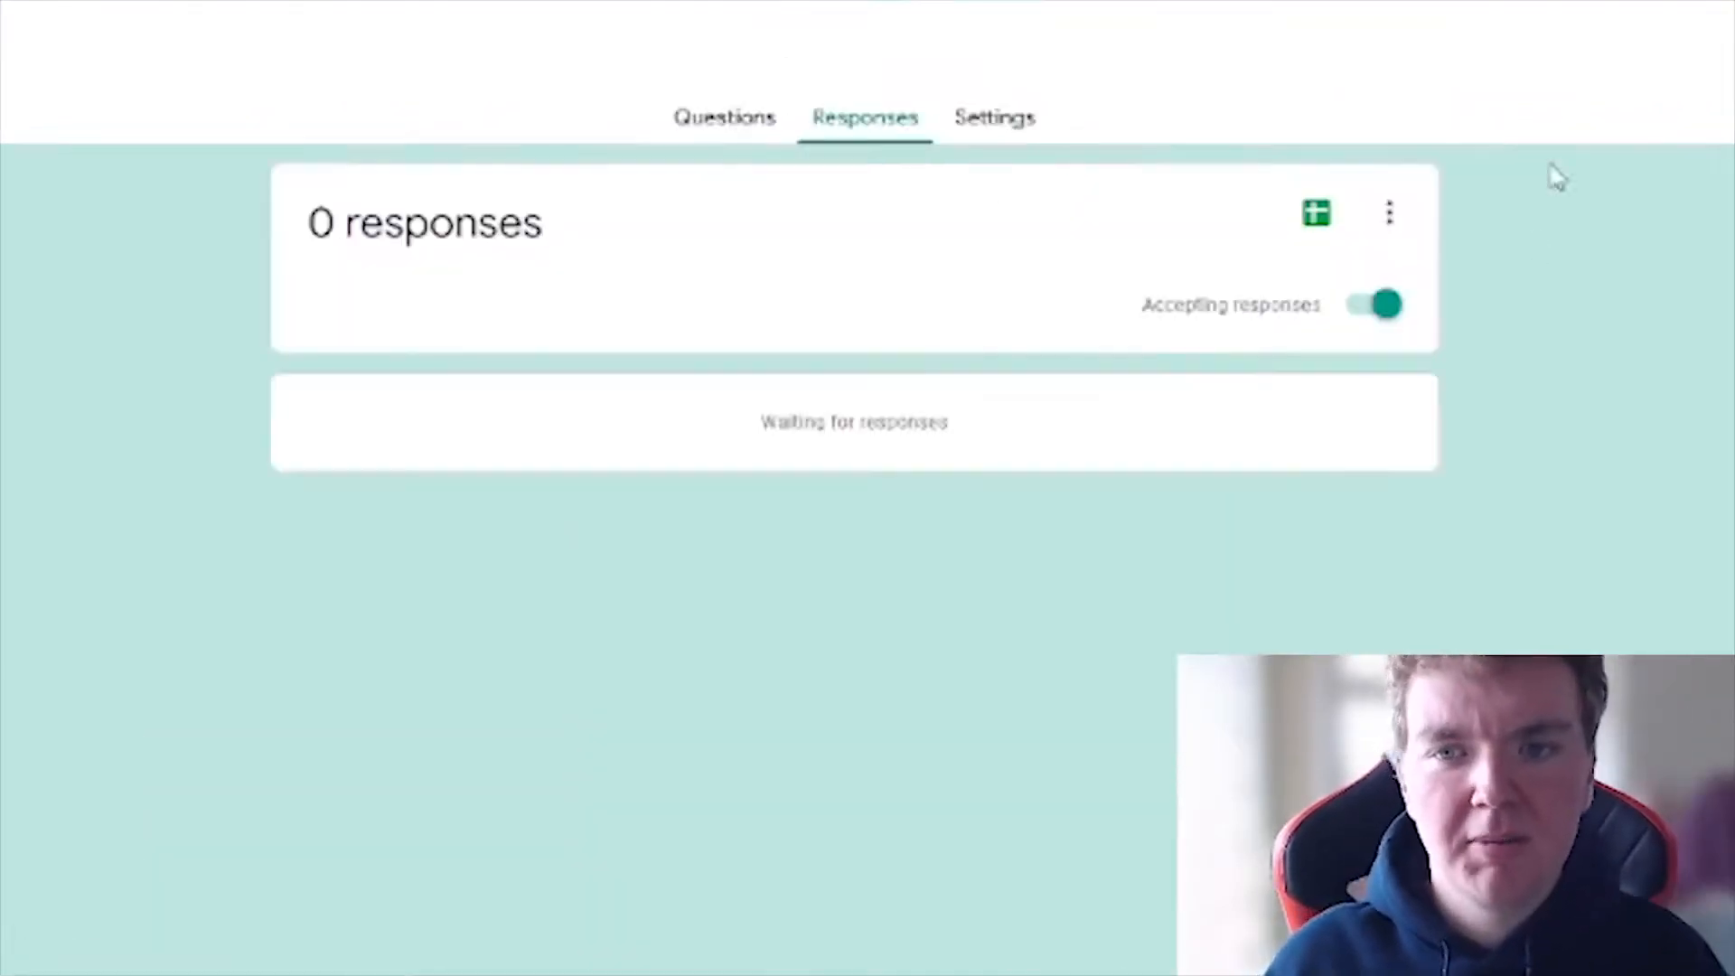
click(1389, 212)
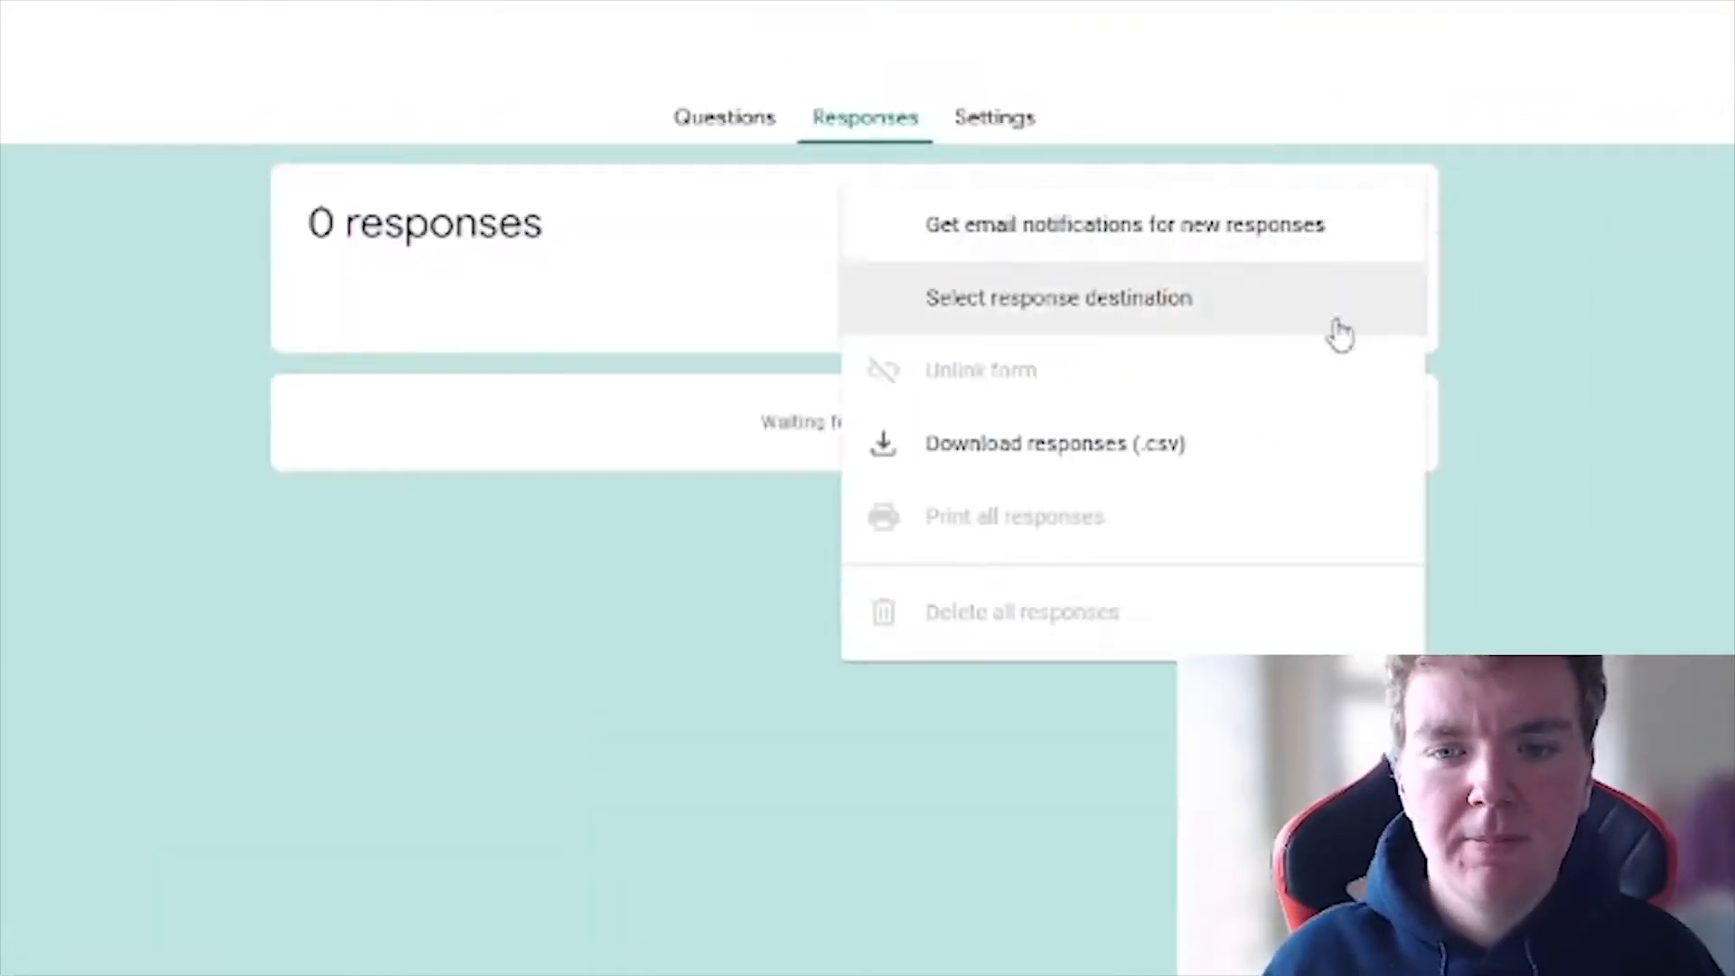
click(1081, 311)
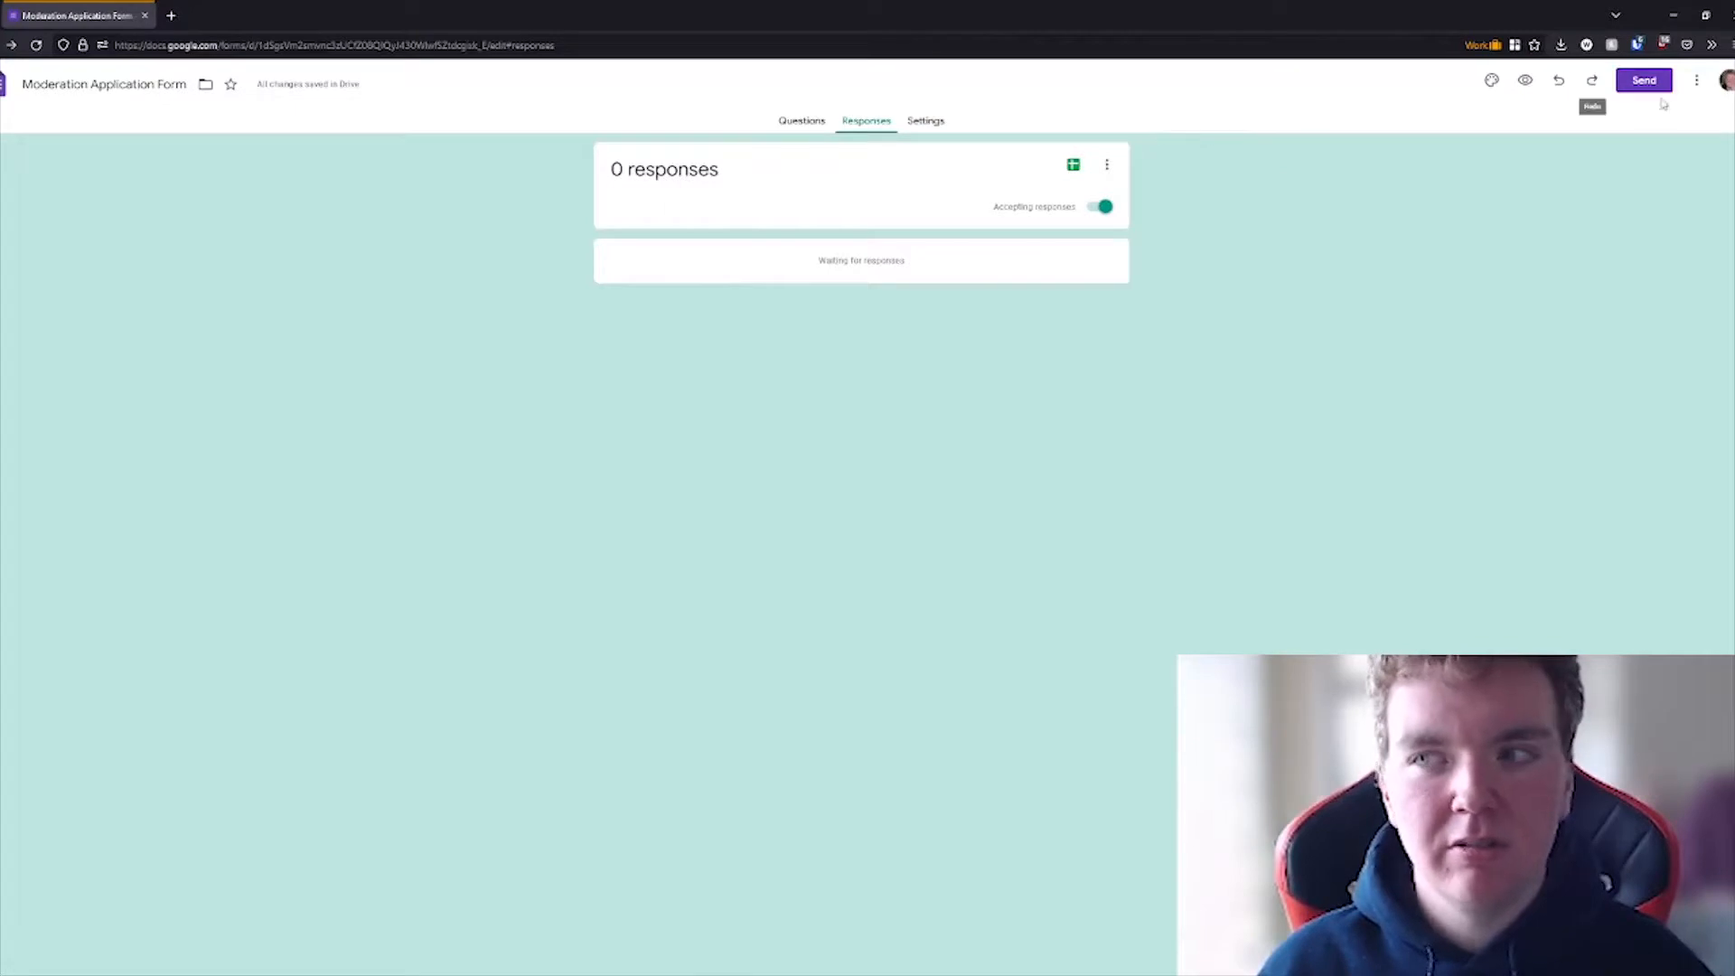
click(1696, 79)
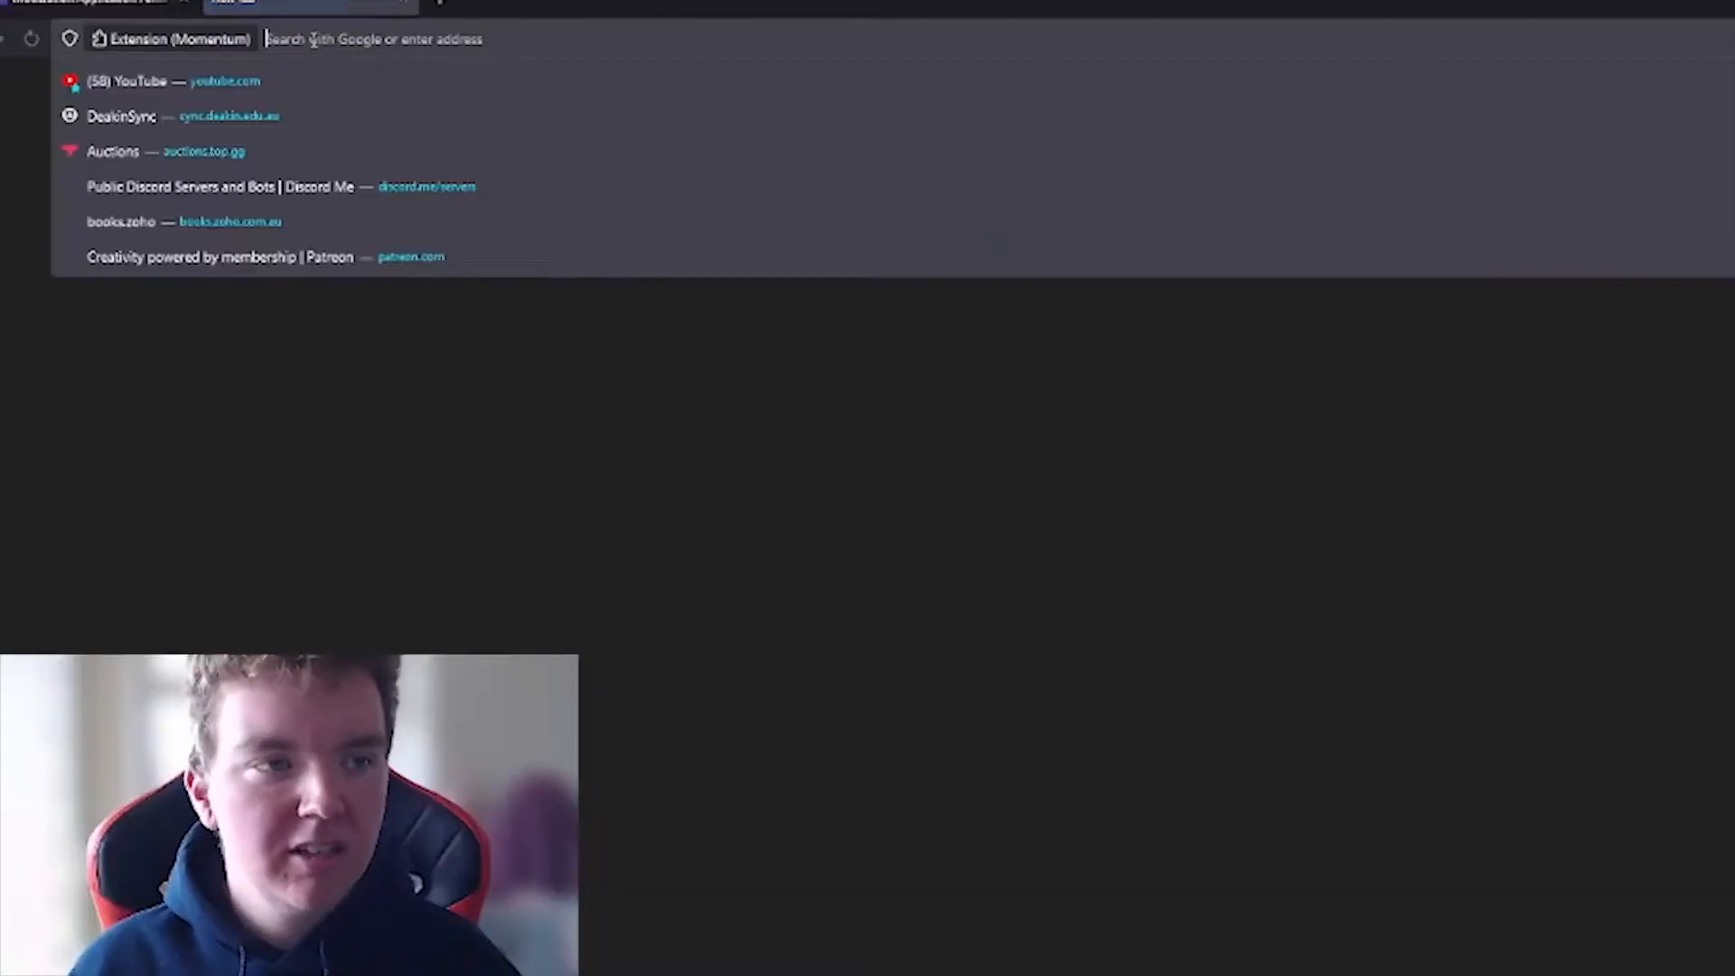
- Search the web for "google form to discord" and read the basic setup instructions in the Iku/Google-Forms-to-Discord GitHub repository
text(google form to)
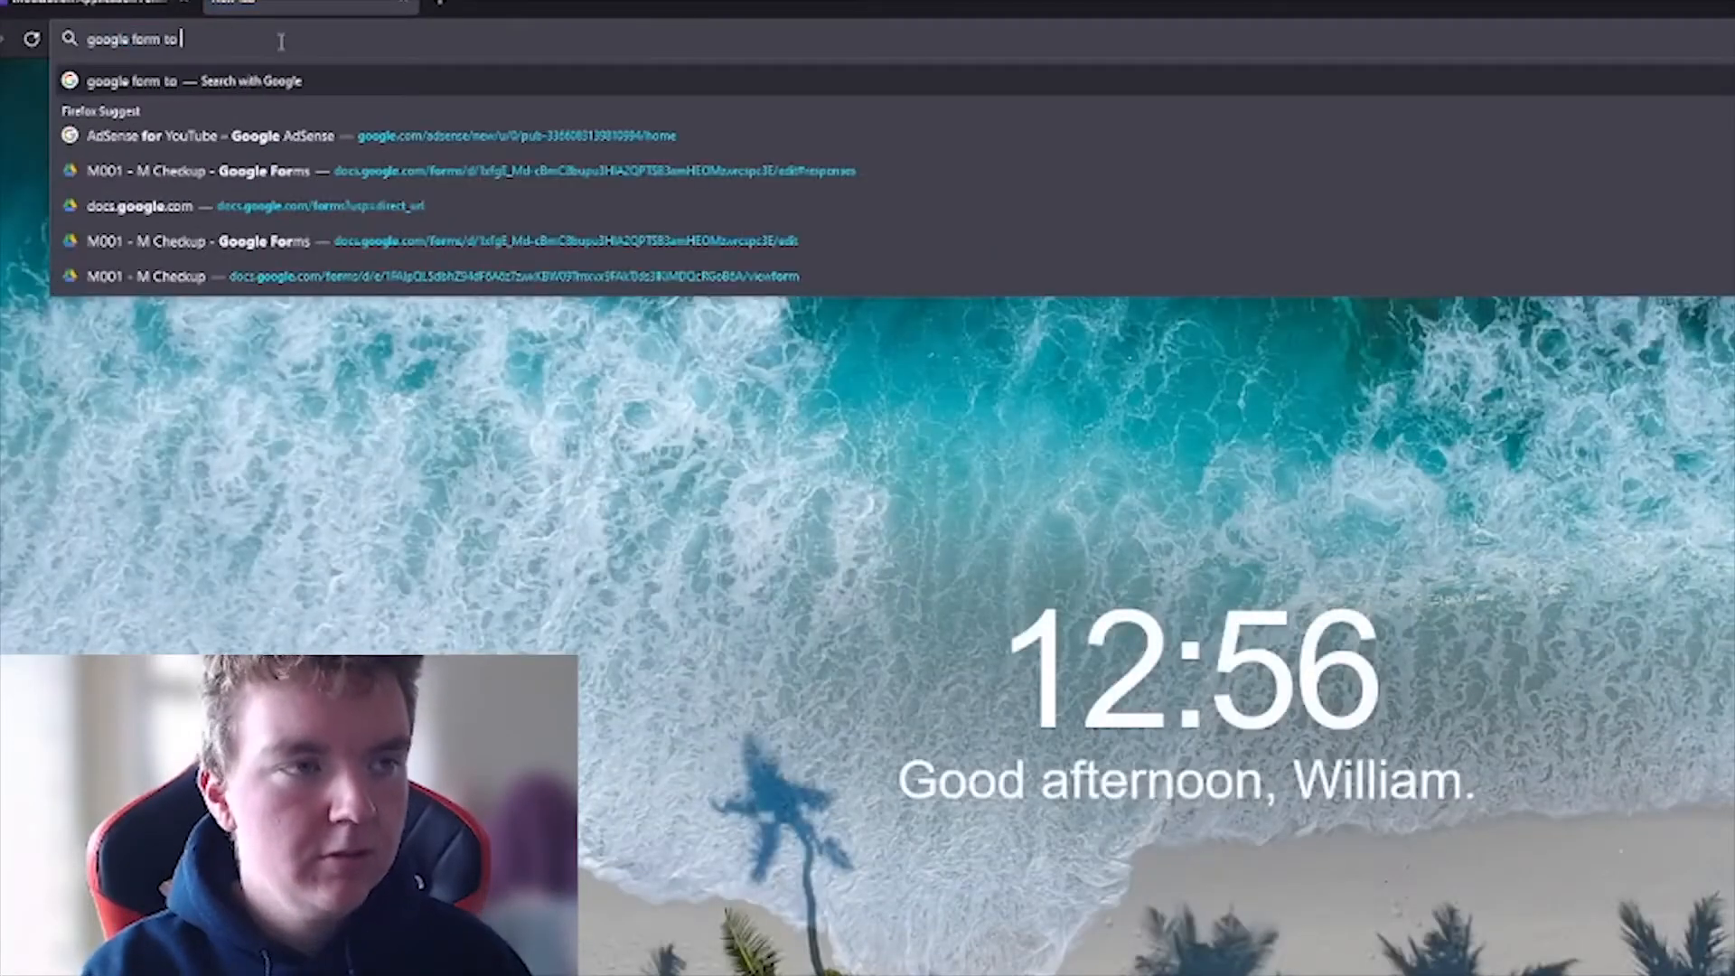
text(discord)
key(Return)
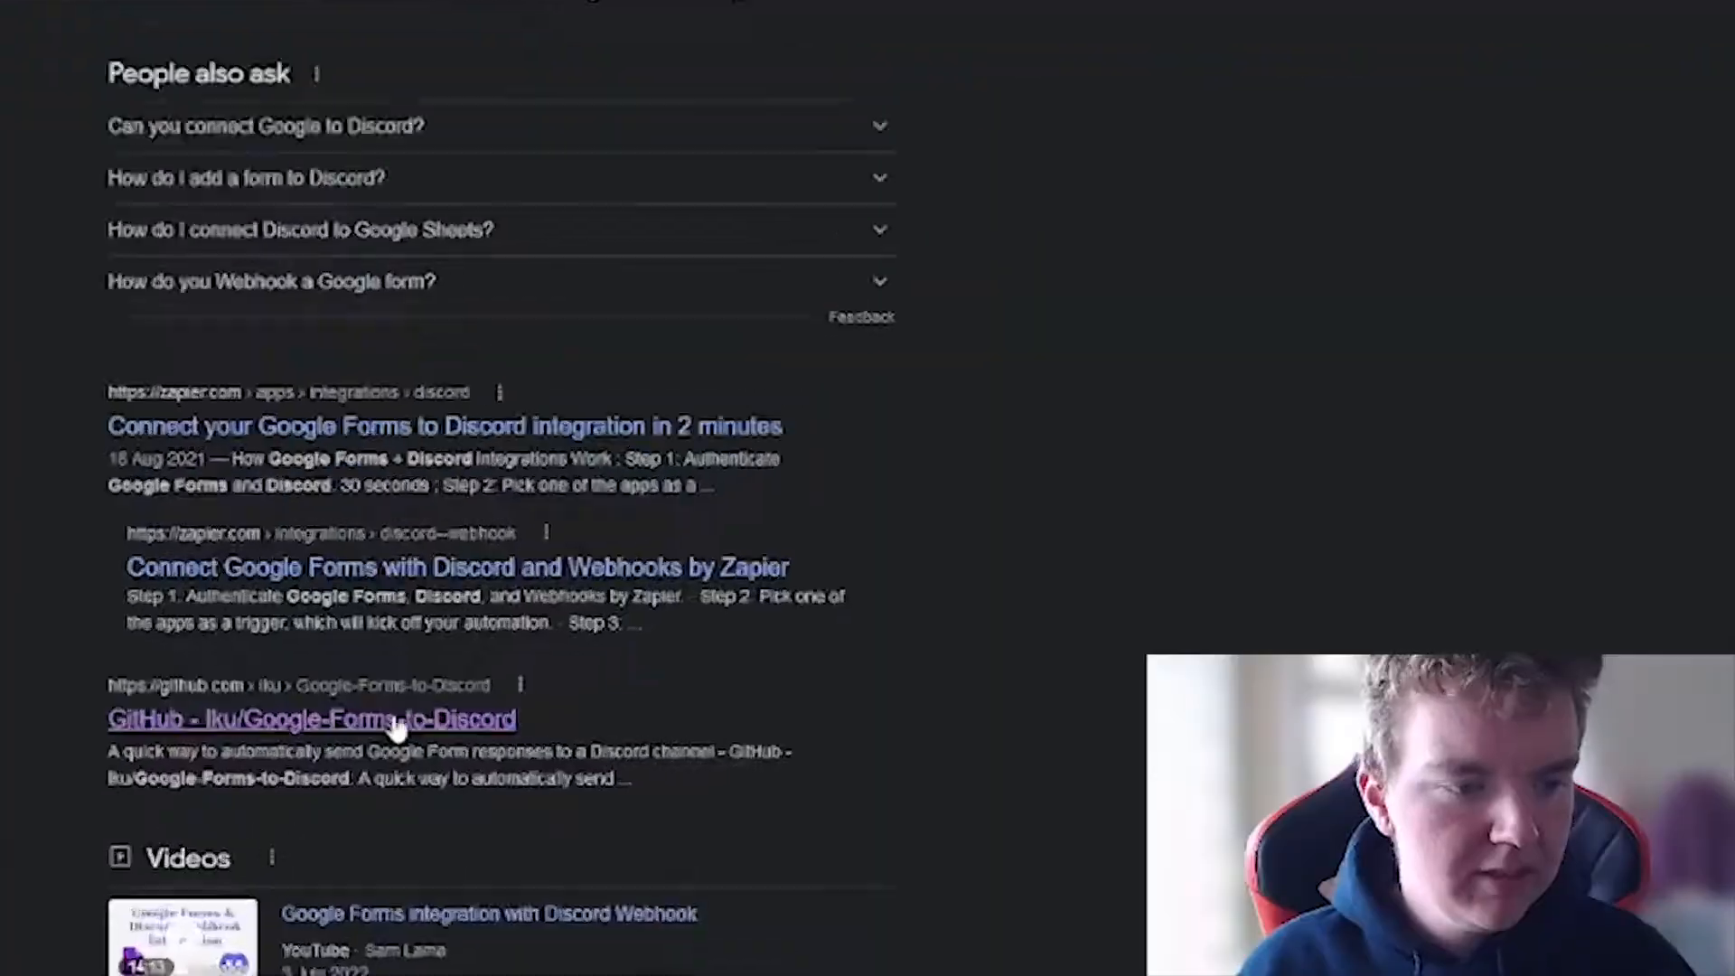
click(398, 718)
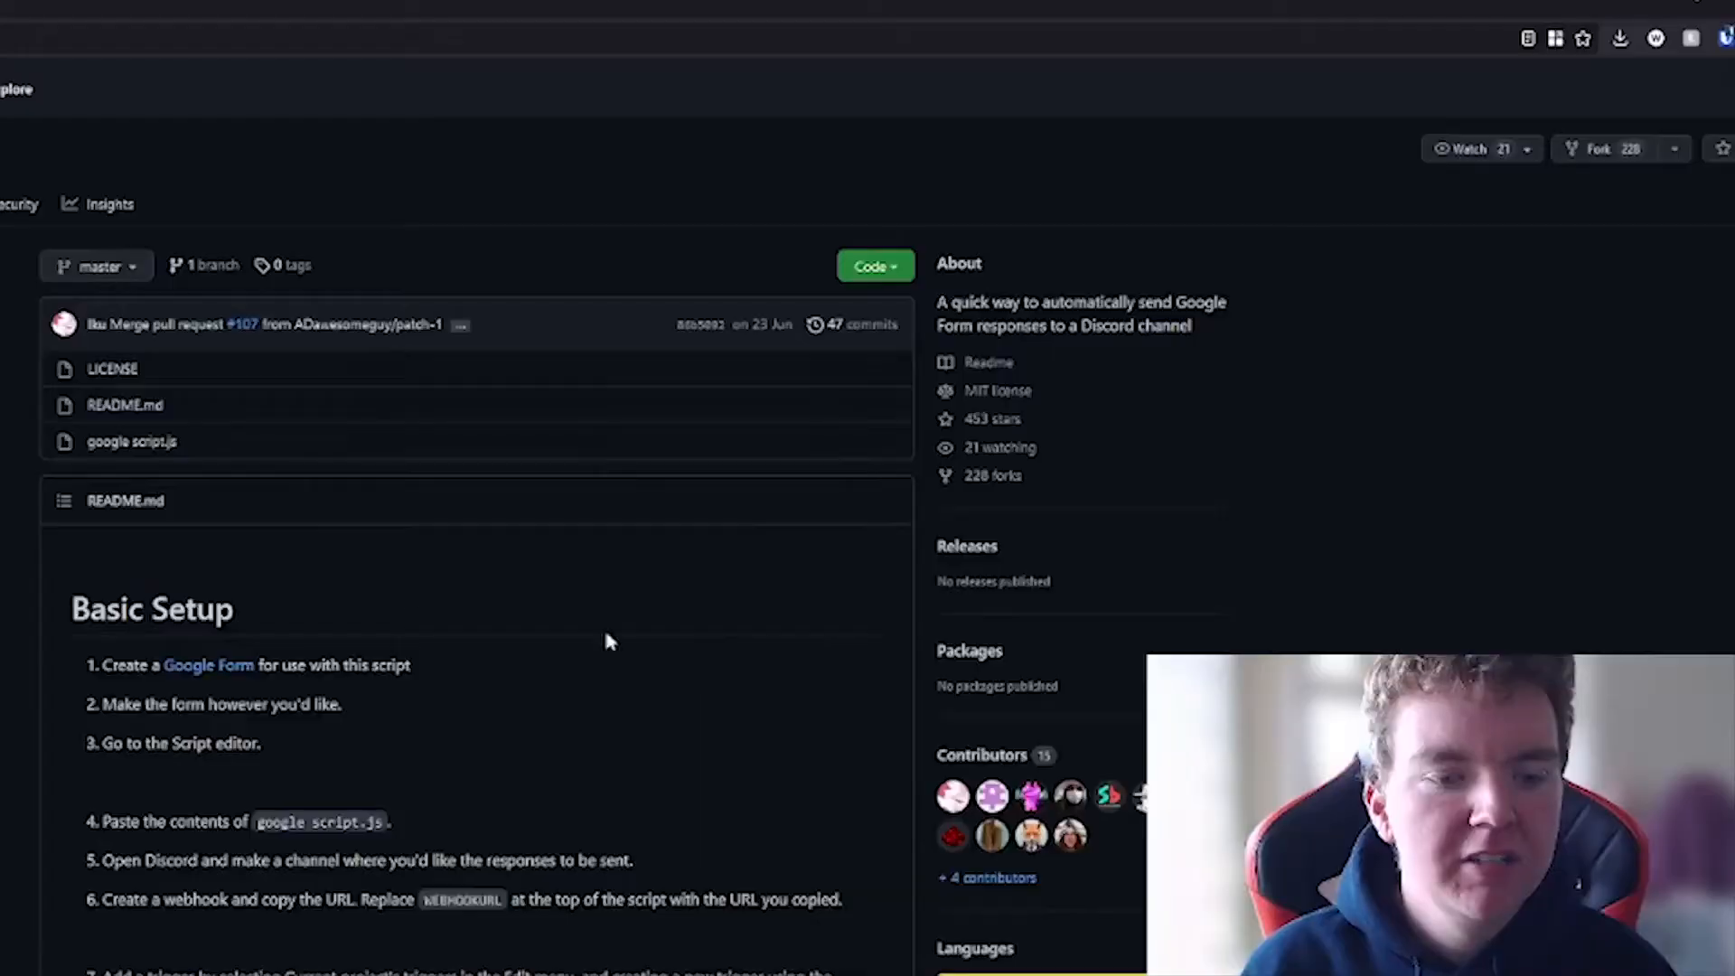
scroll(682, 673, down, 2)
scroll(280, 813, down, 8)
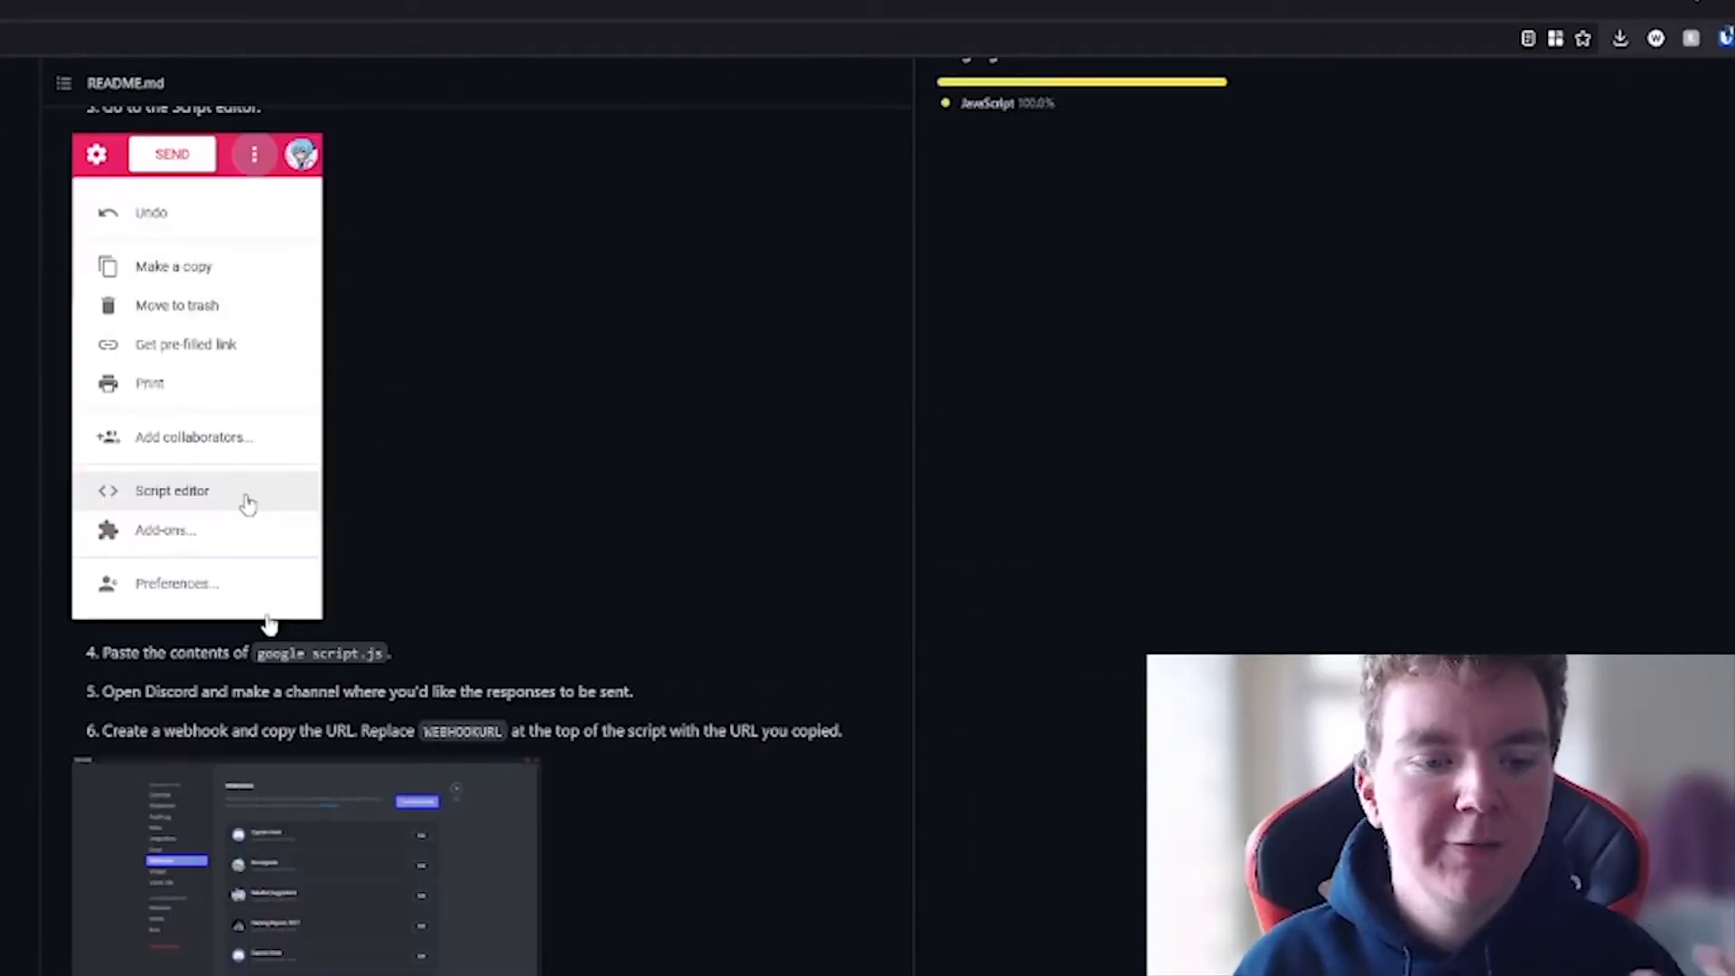
scroll(296, 638, down, 2)
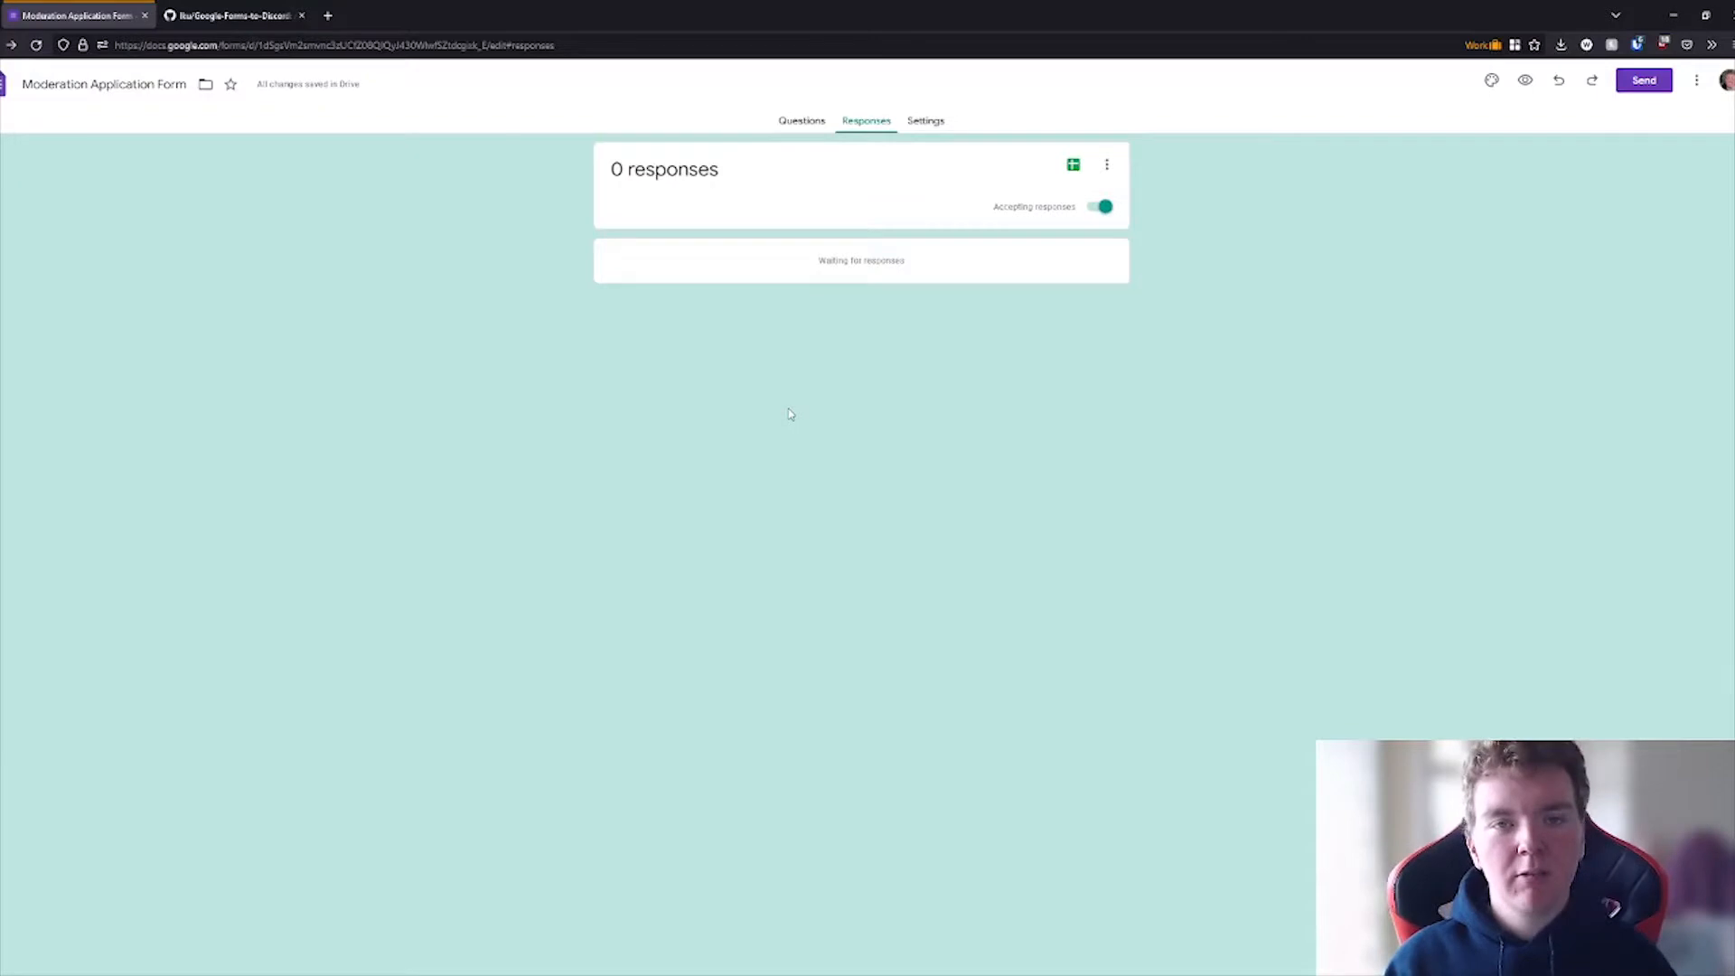